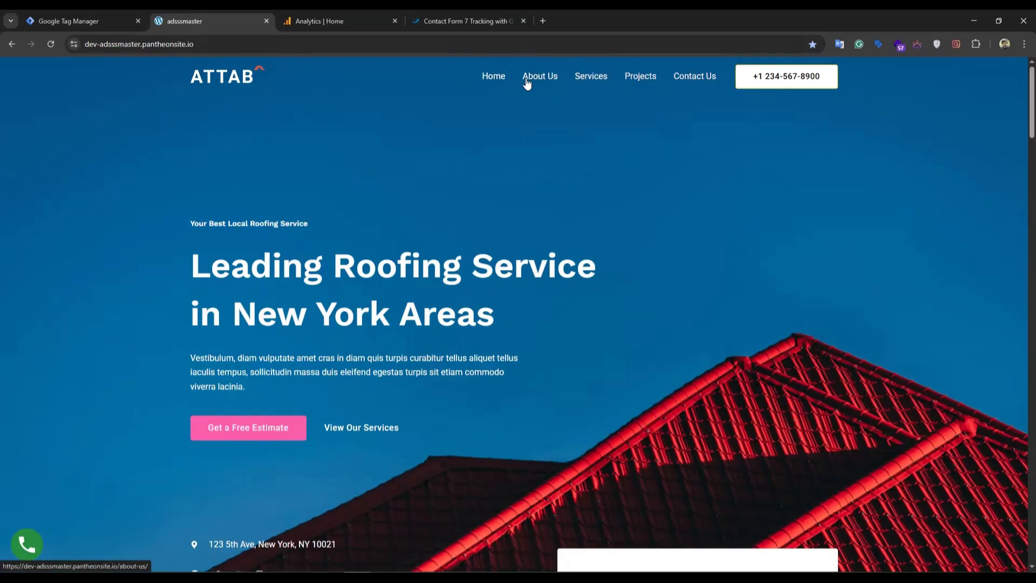
- Open the roofing website's Services page and find its contact form
click(593, 79)
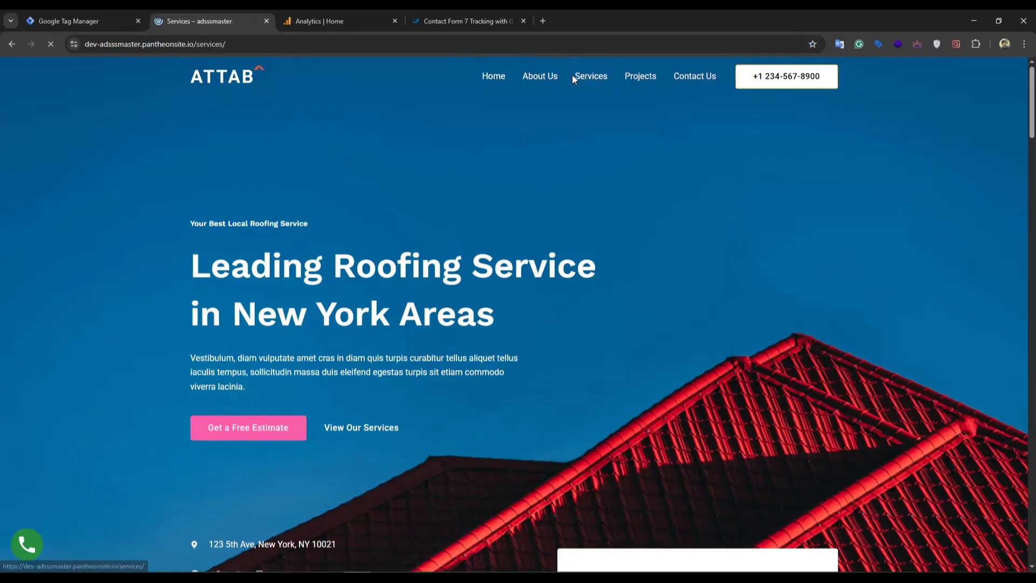
scroll(491, 139, down, 3)
scroll(490, 139, down, 9)
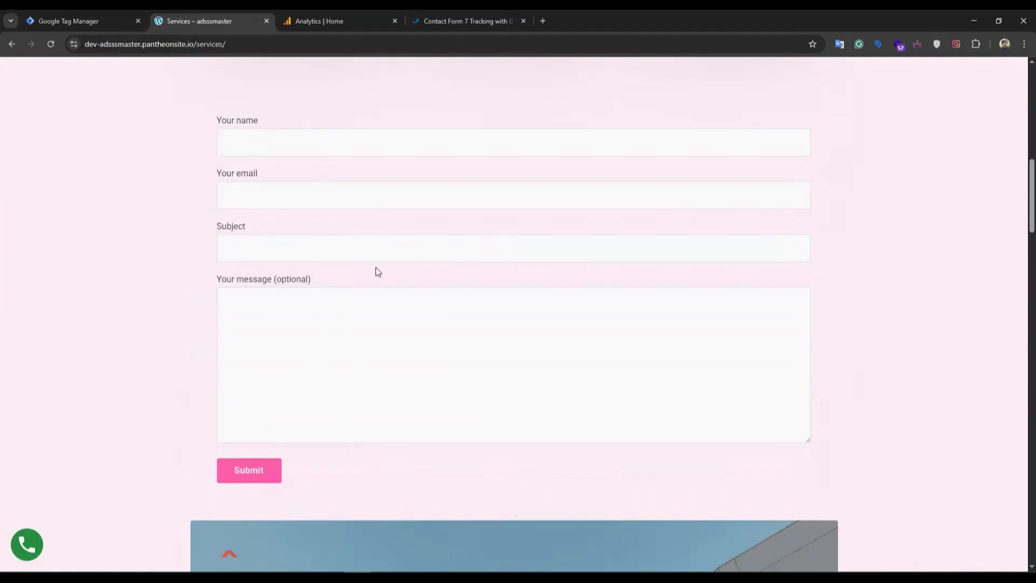
- Inspect the markup of the contact form's message field, close the developer tools and review the form area
right_click(319, 322)
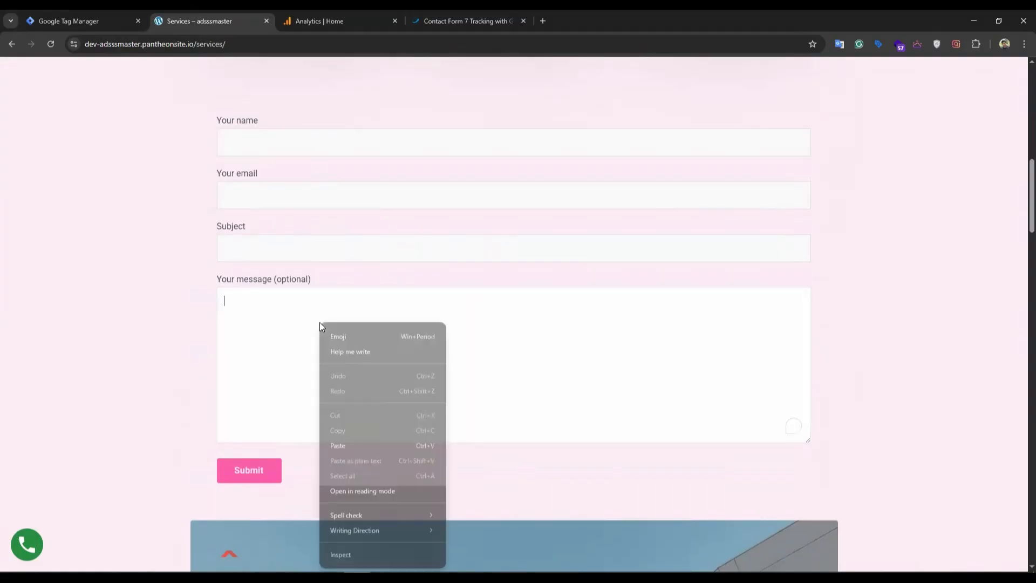
click(340, 555)
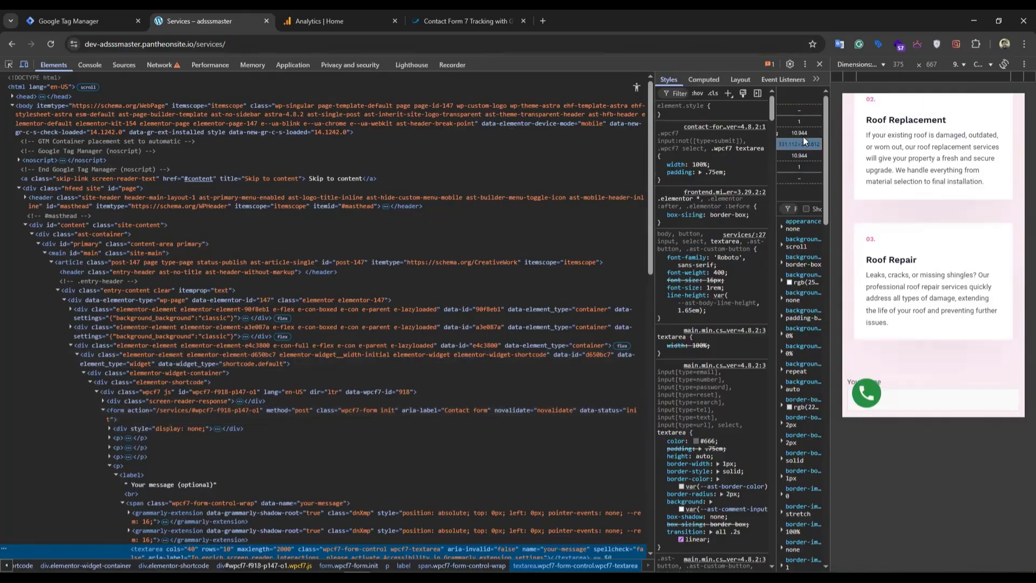
click(819, 65)
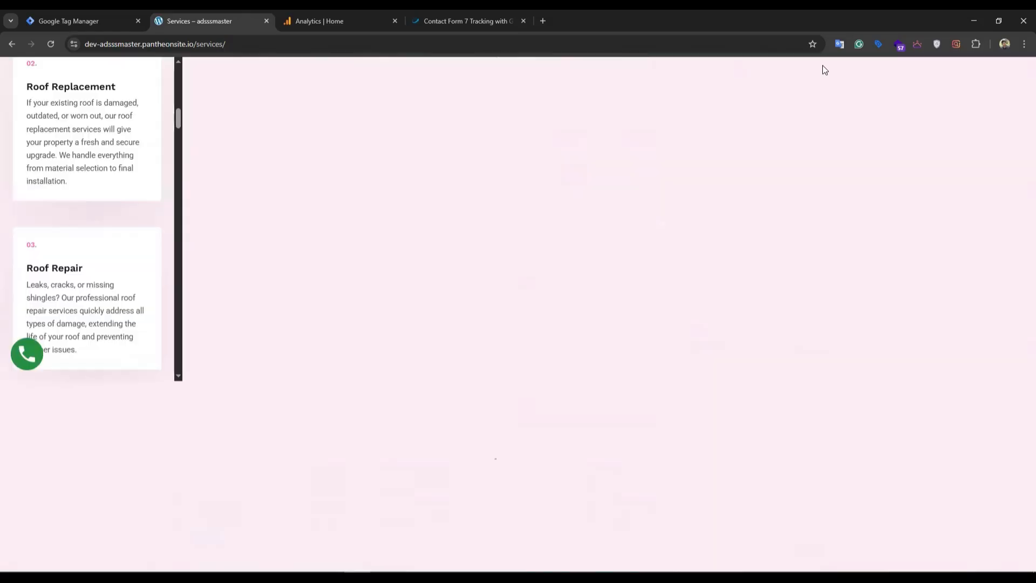
scroll(431, 356, up, 3)
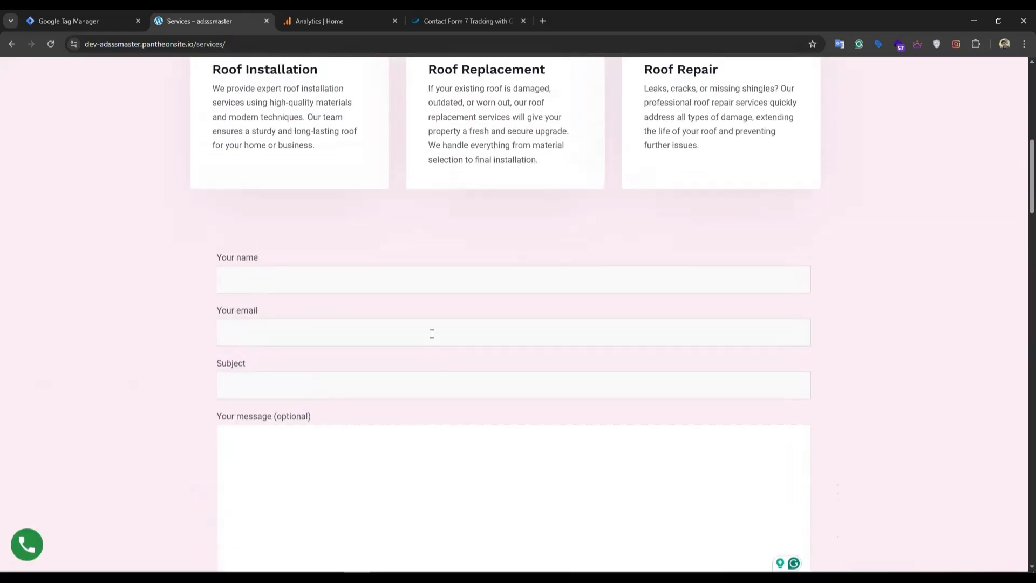
scroll(430, 333, down, 1)
scroll(432, 317, up, 3)
scroll(439, 306, up, 1)
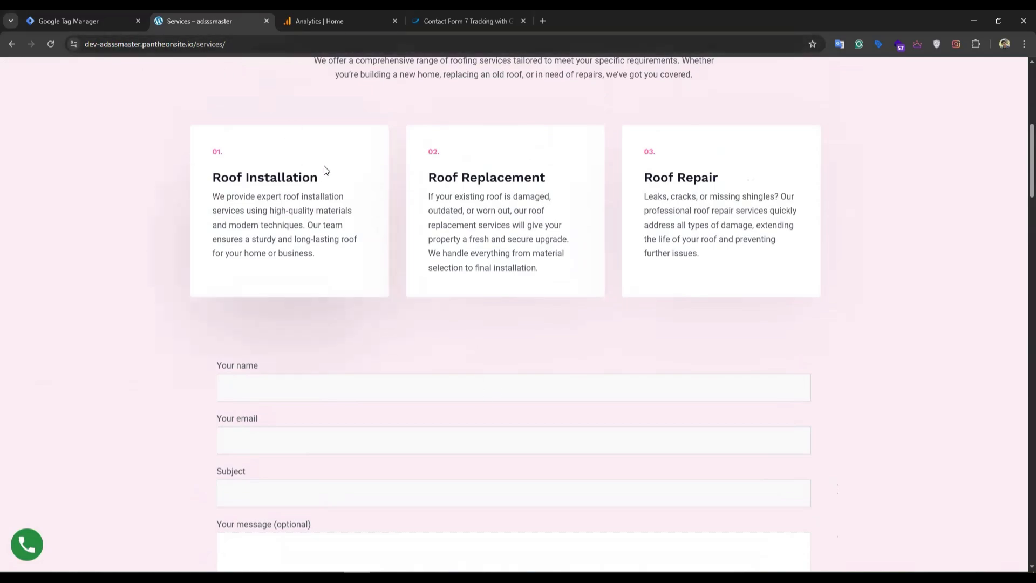
click(82, 21)
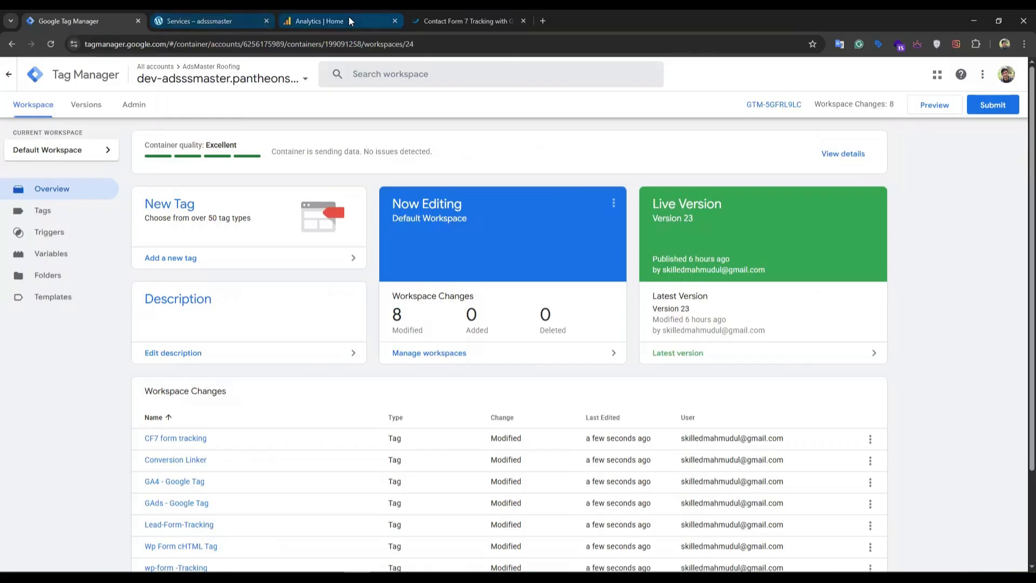
click(328, 19)
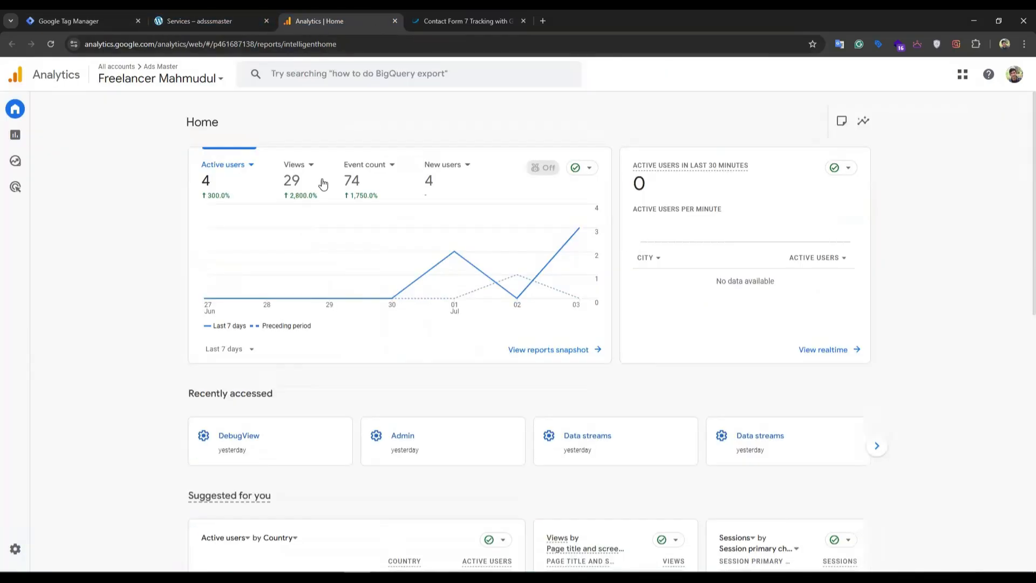
click(186, 20)
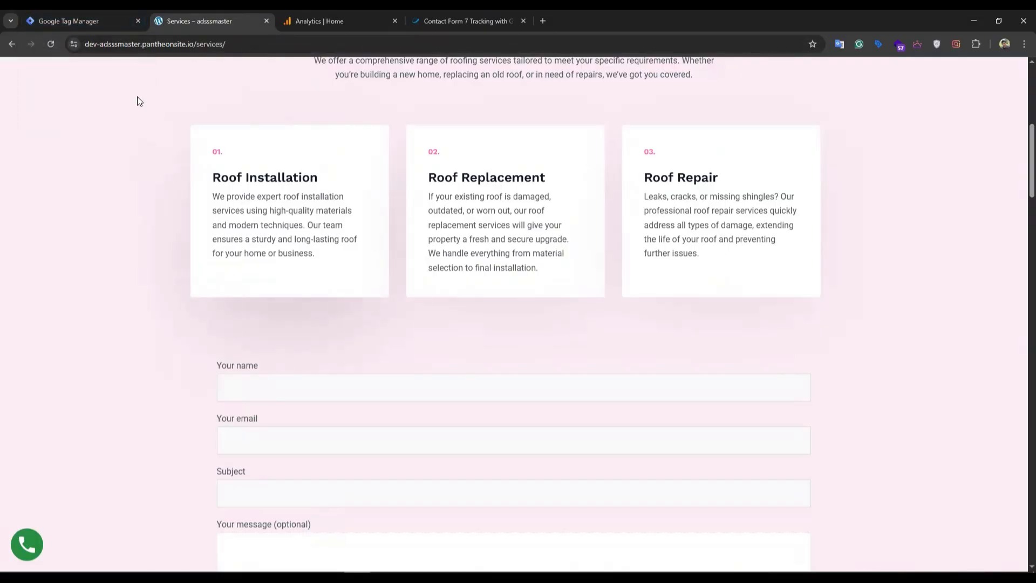
scroll(360, 196, up, 8)
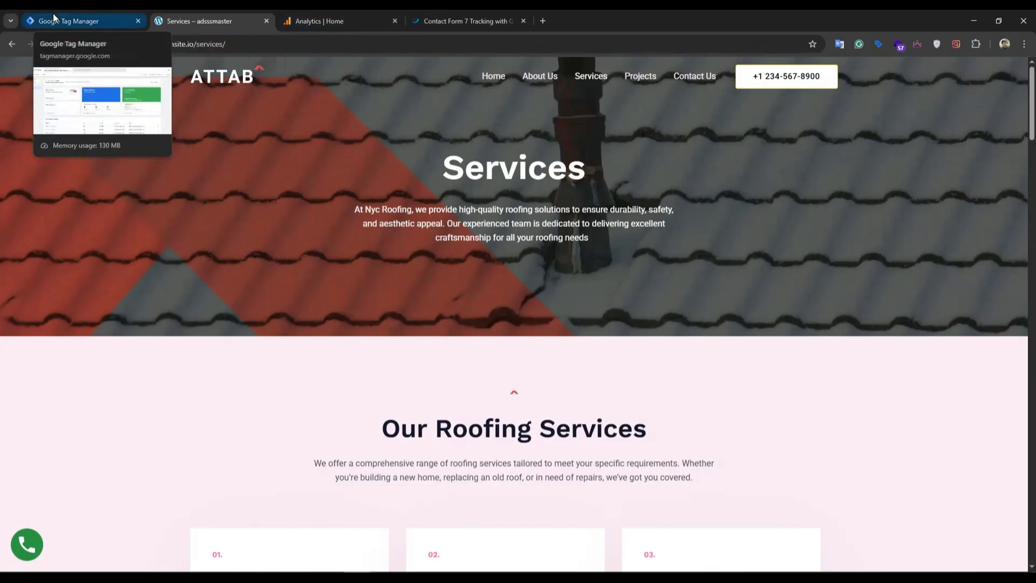
- Switch to Google Tag Manager and open the container's list of tags
click(79, 22)
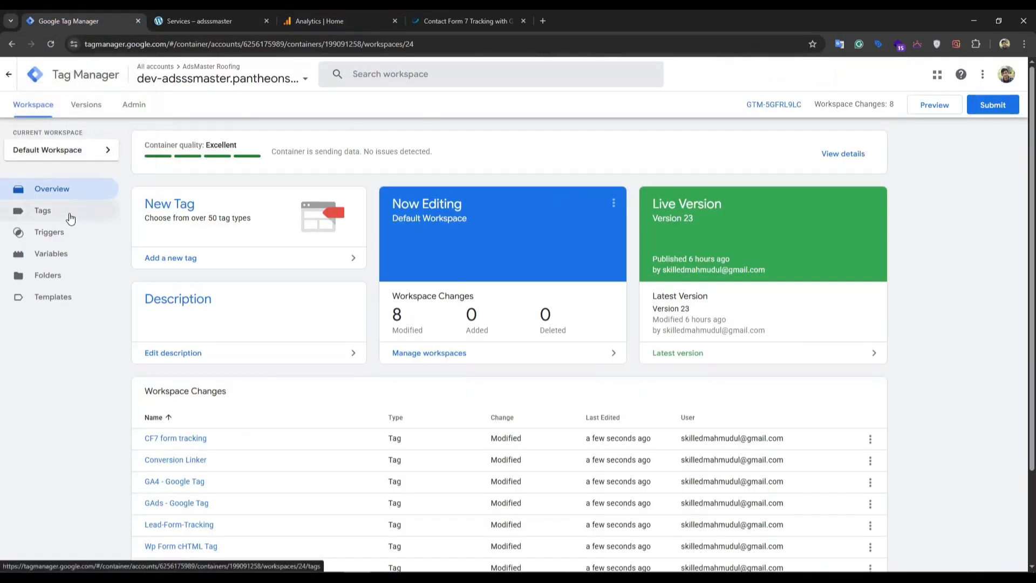
click(42, 210)
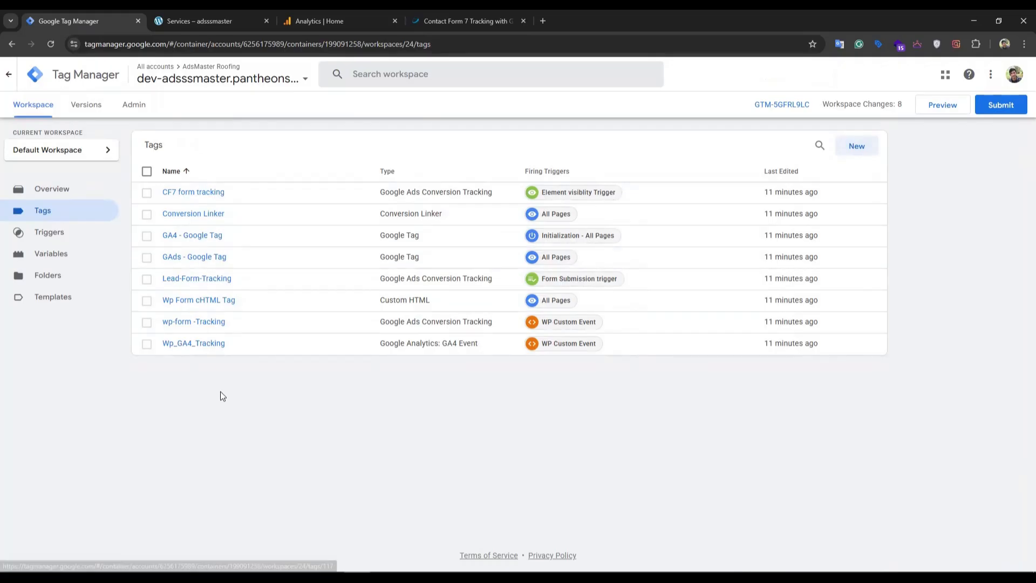
click(226, 21)
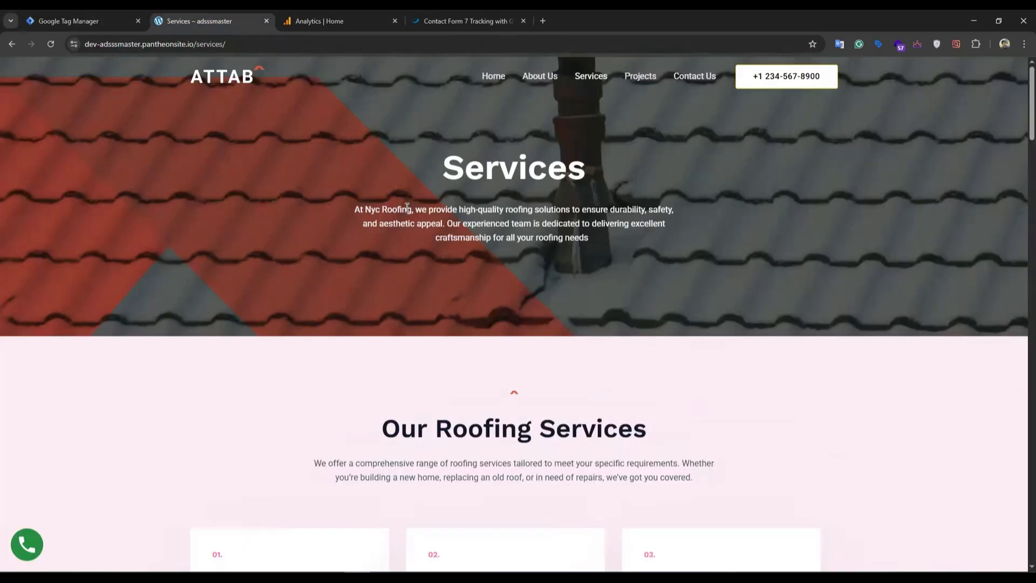
click(308, 20)
click(92, 22)
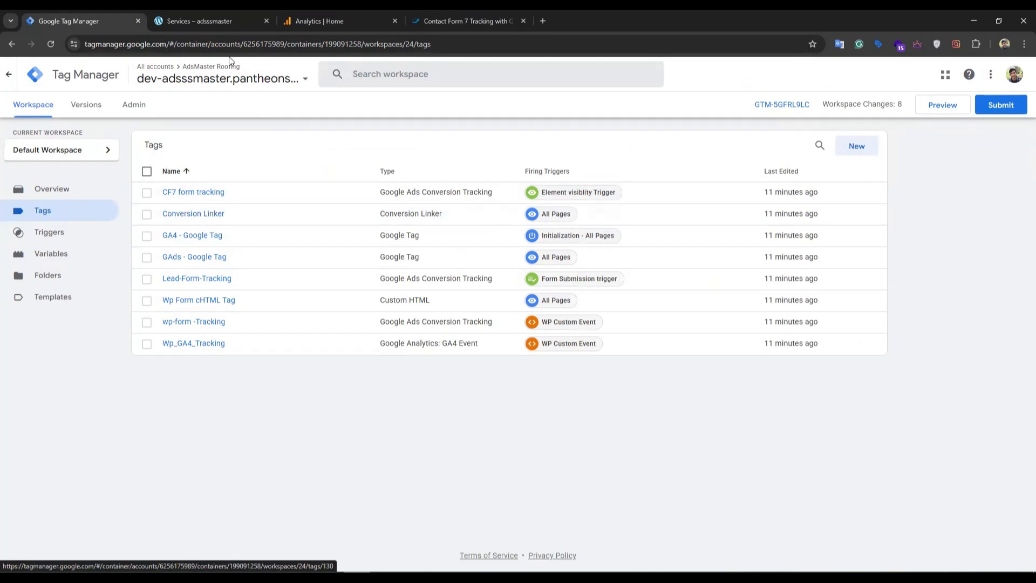
click(214, 20)
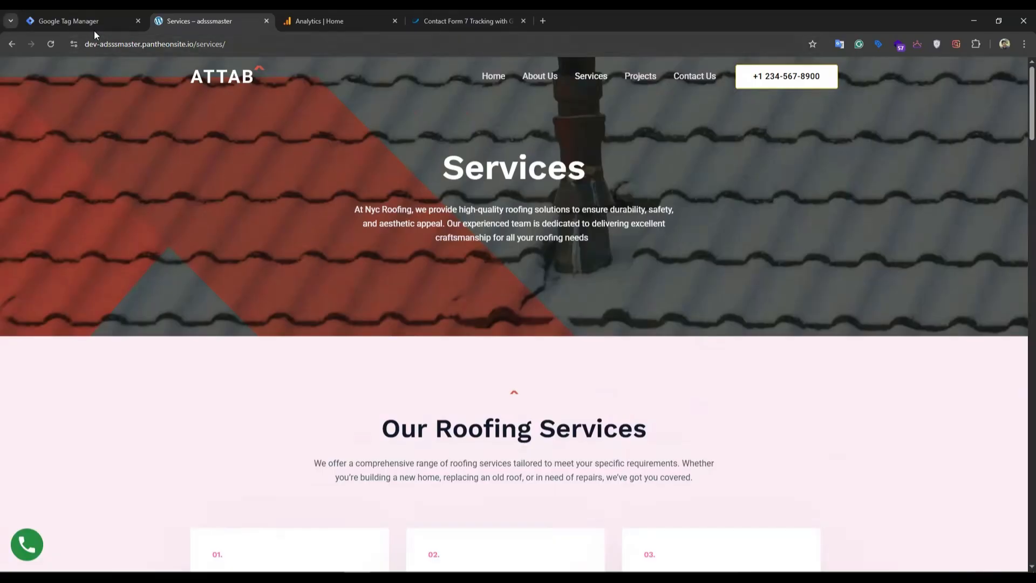
click(77, 21)
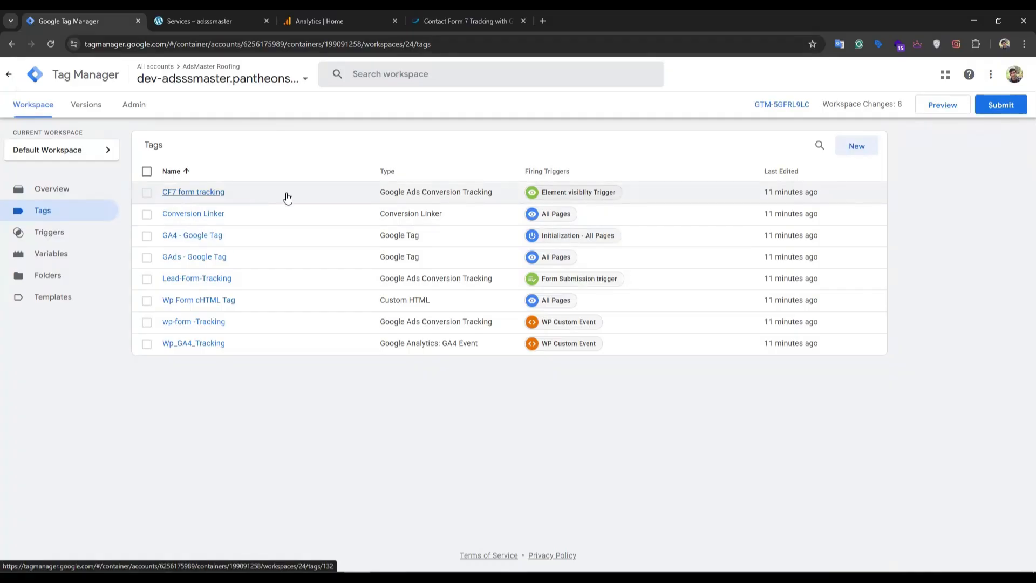
click(211, 19)
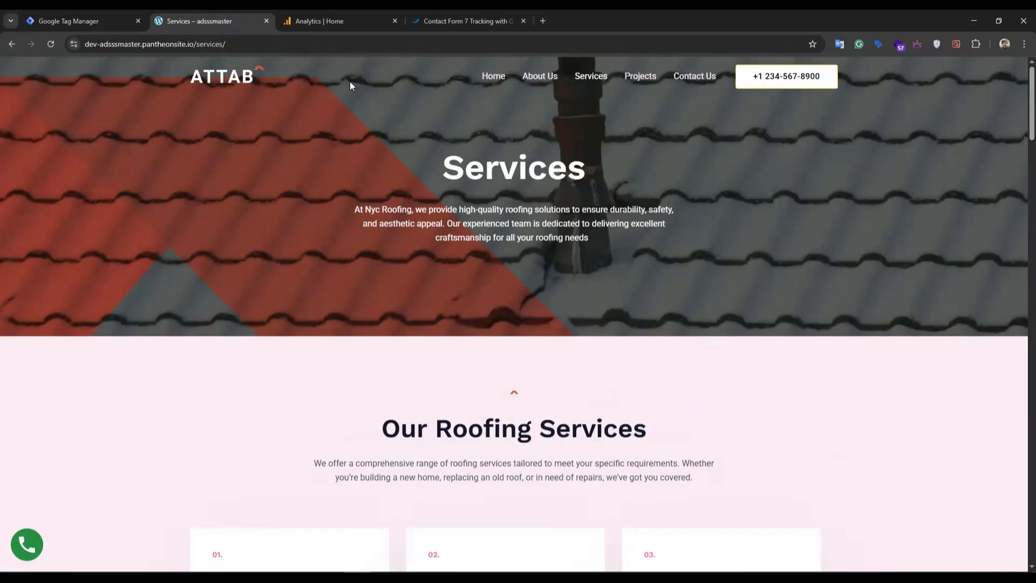
click(323, 21)
click(104, 16)
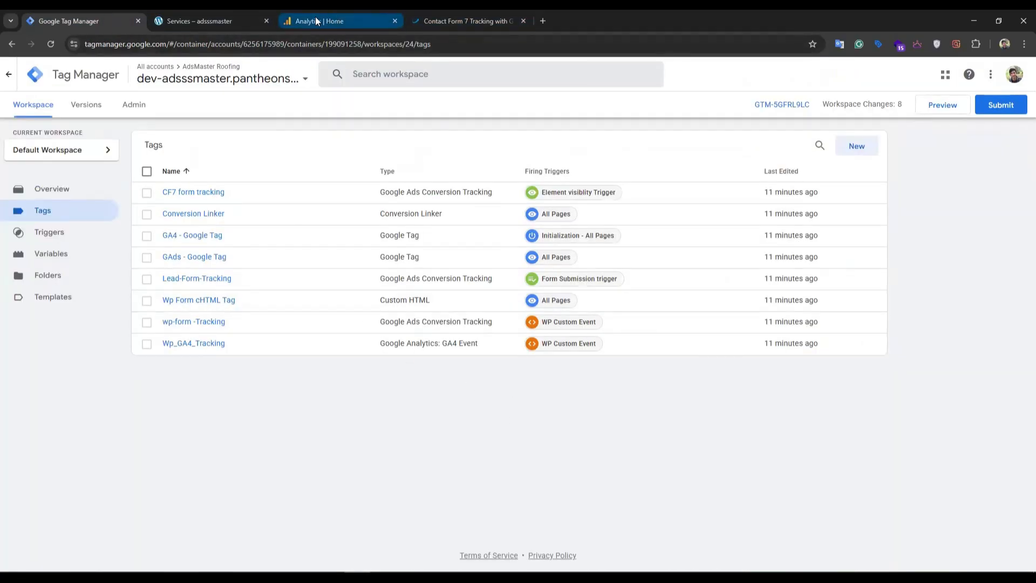
click(216, 24)
scroll(476, 452, down, 9)
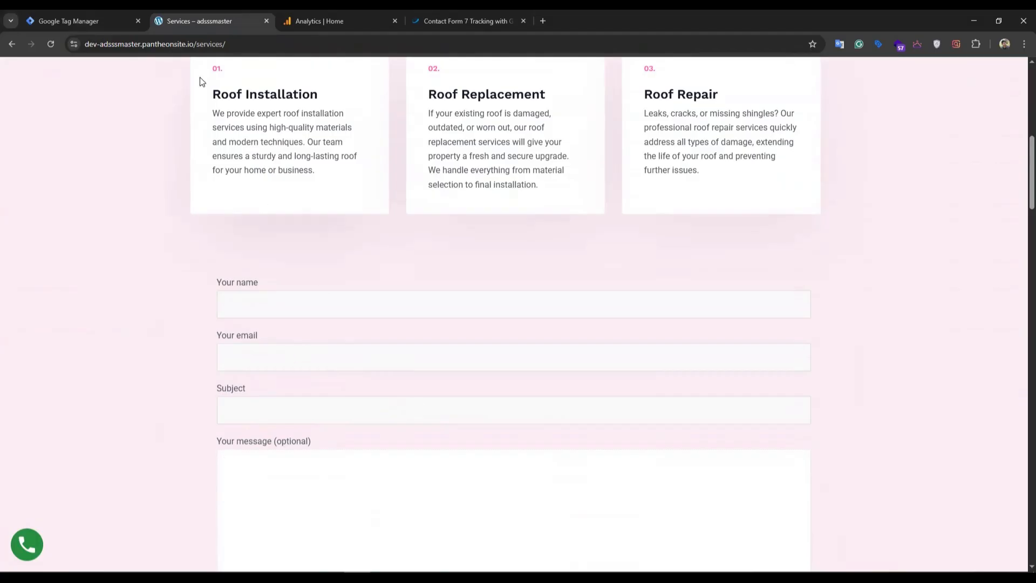
- Create a new tag in Google Tag Manager with the Google Tag type from the Google Analytics group
click(111, 20)
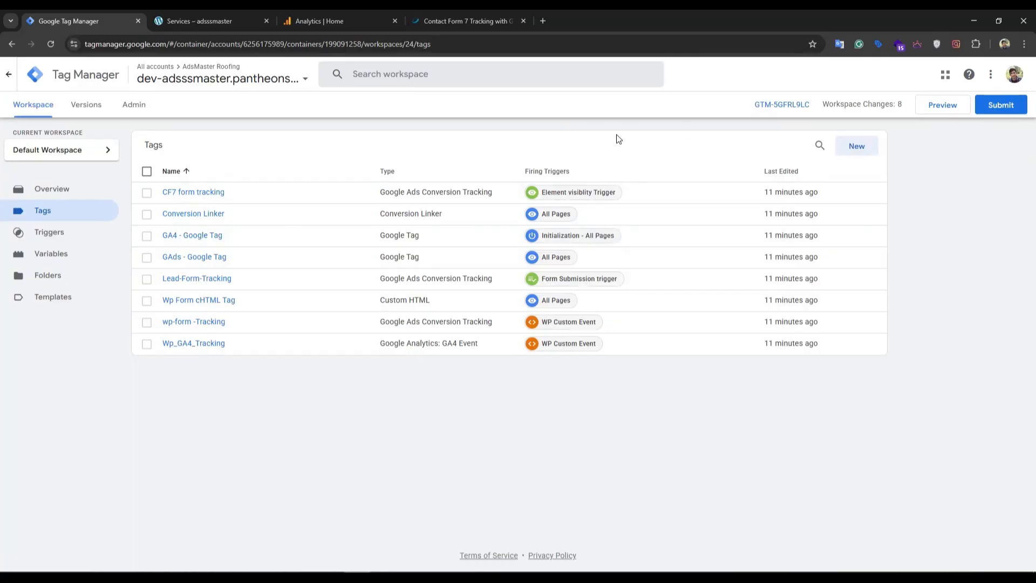
click(854, 146)
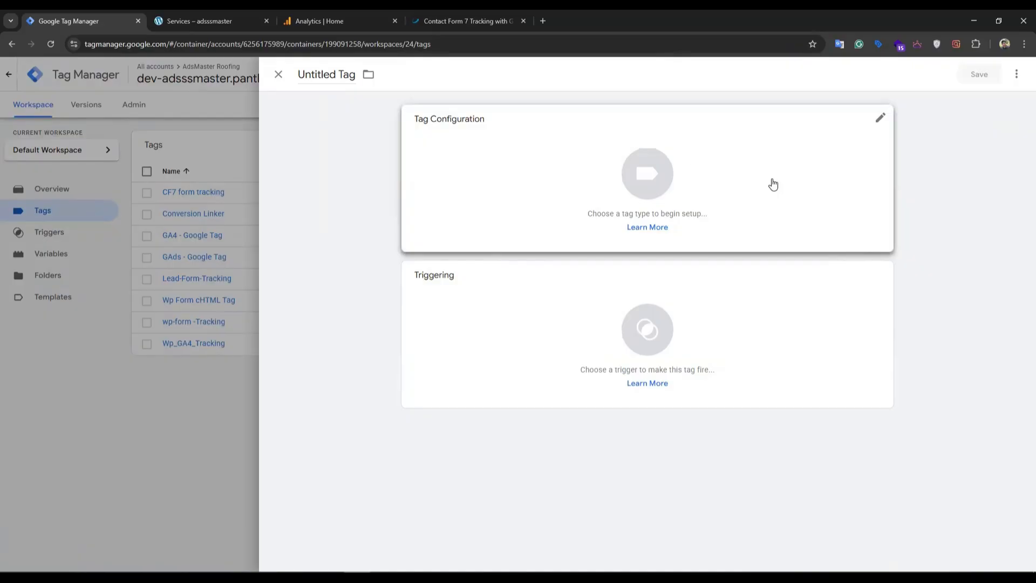
click(653, 176)
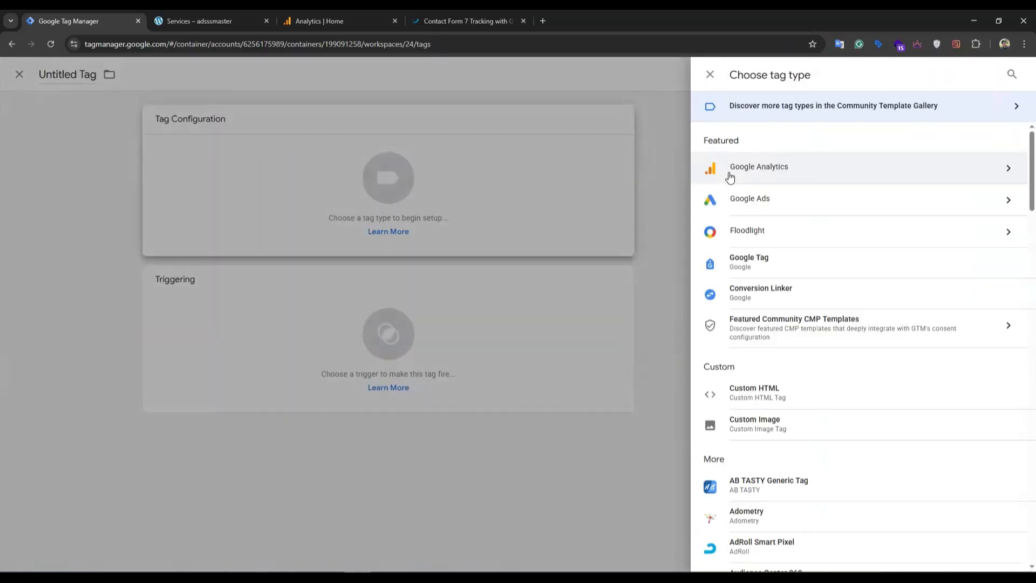
click(787, 173)
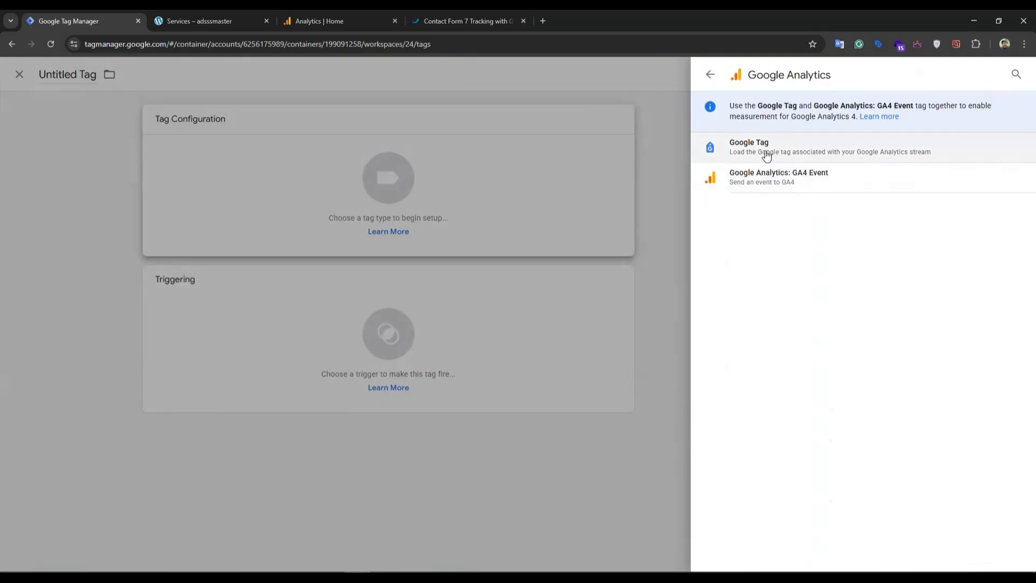
click(797, 151)
click(456, 223)
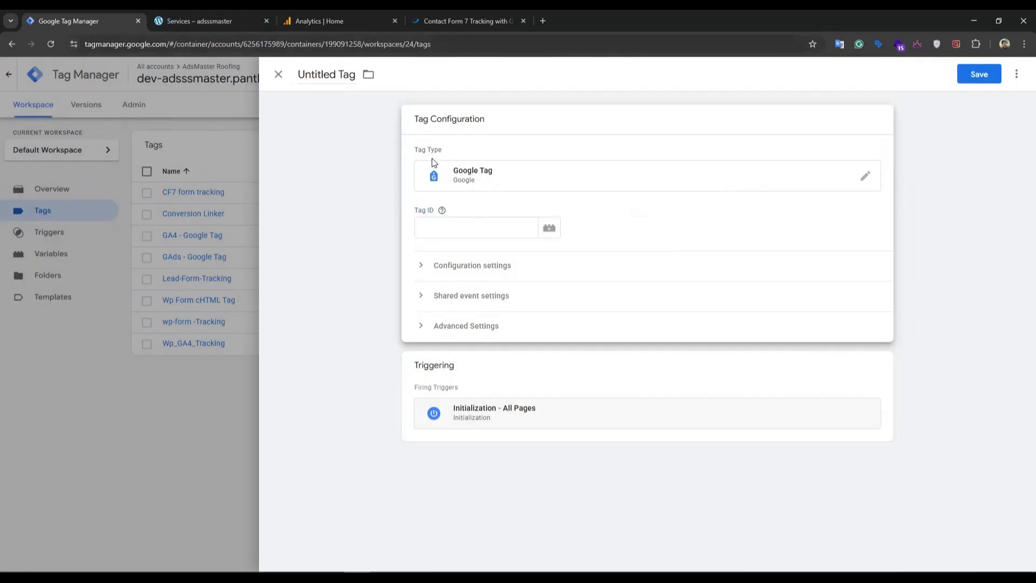
- In Google Analytics, open the mbaacademy web data stream and copy its measurement ID
click(329, 21)
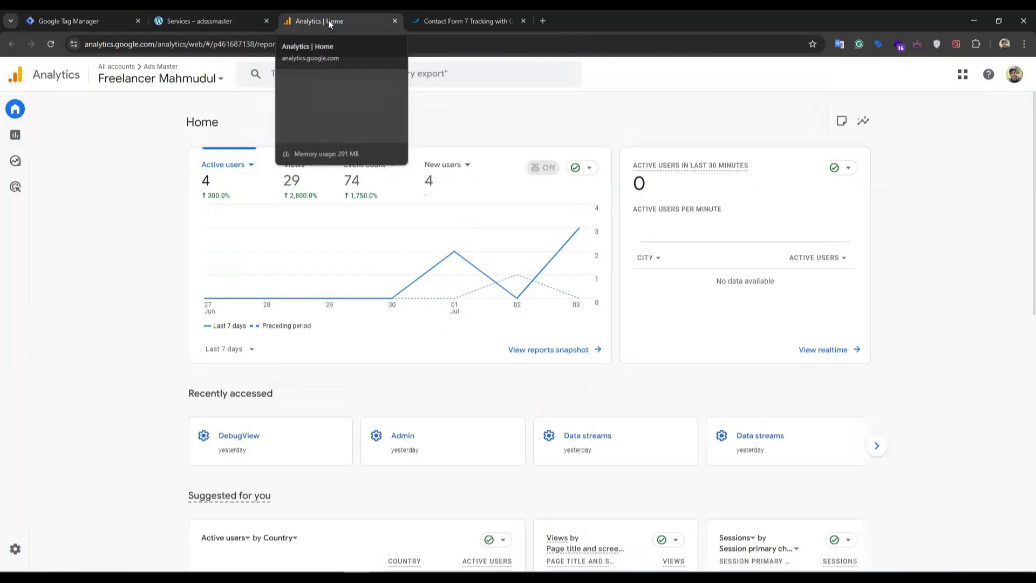
click(15, 549)
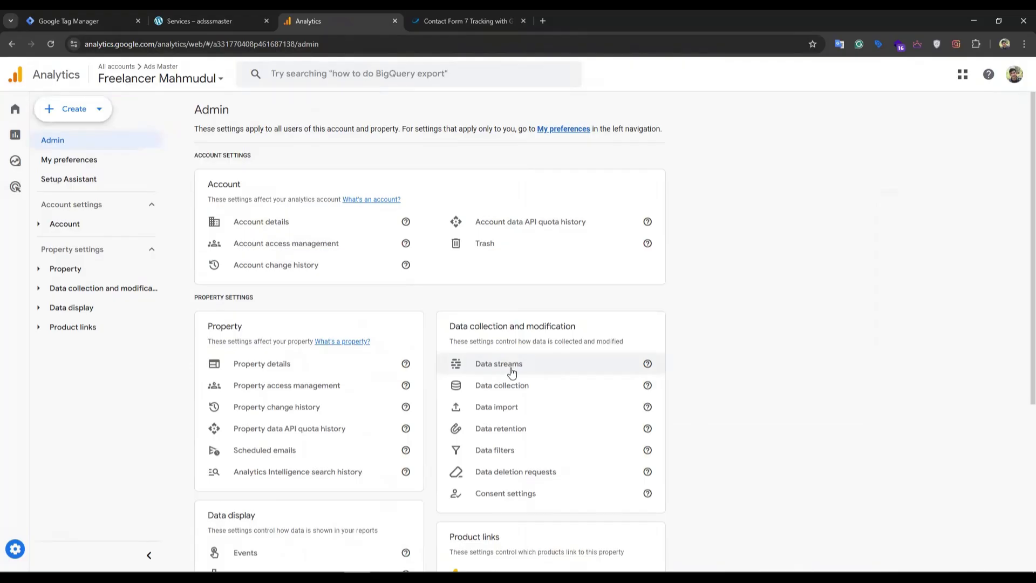
click(498, 364)
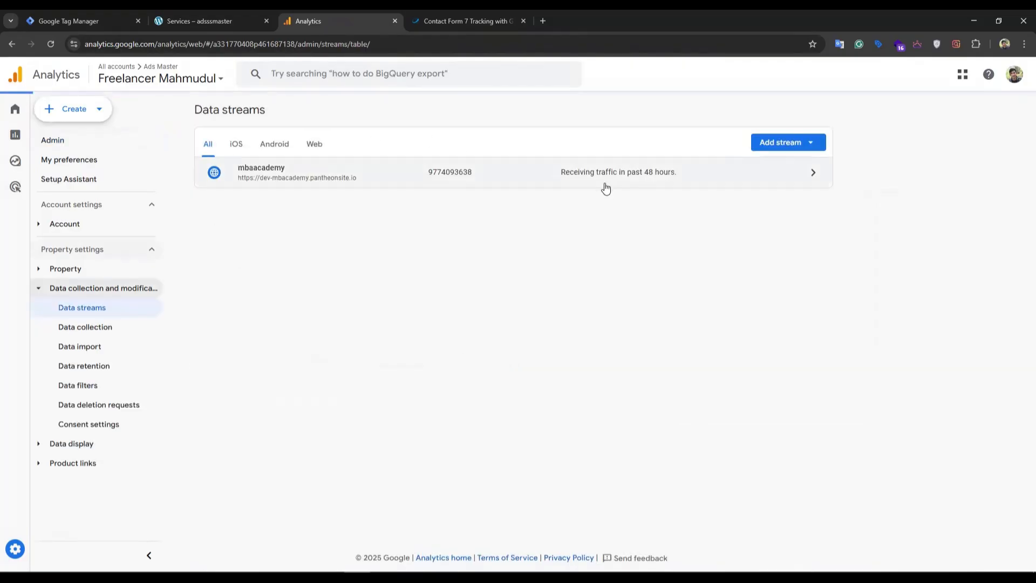
click(520, 184)
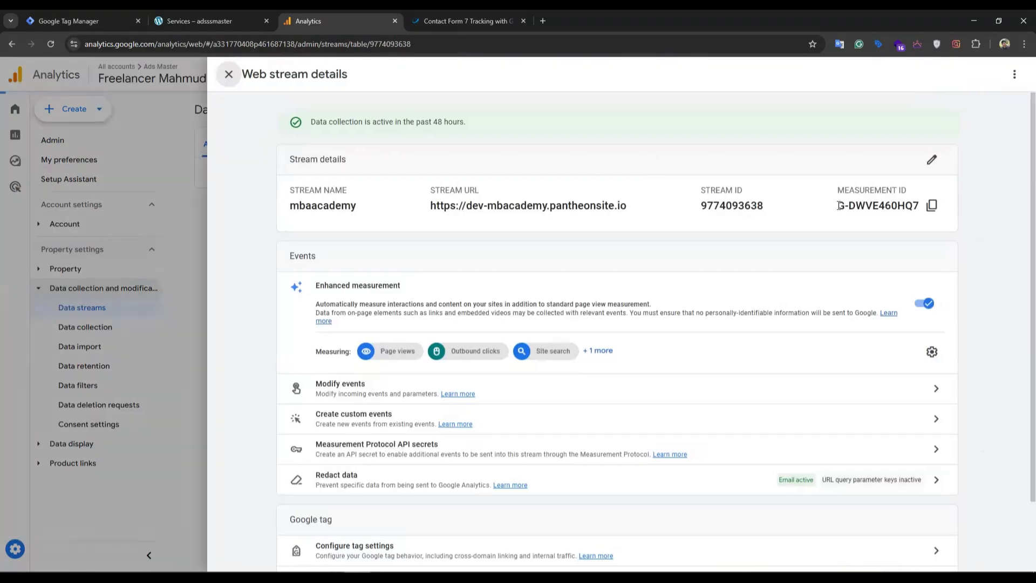
click(934, 209)
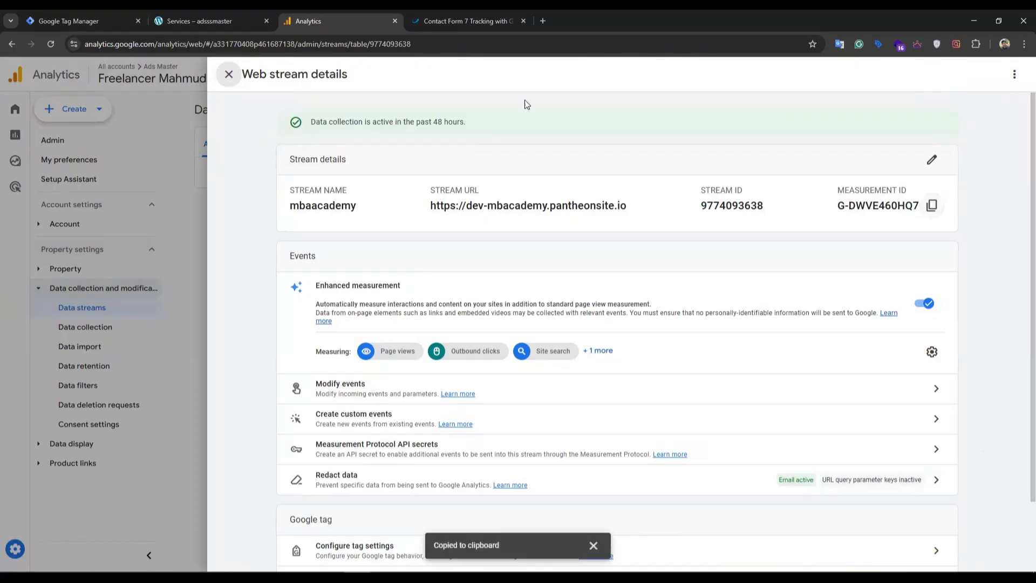
- Back in Google Tag Manager, paste the measurement ID G-DWVE460HQ7 as the new tag's Tag ID
click(89, 21)
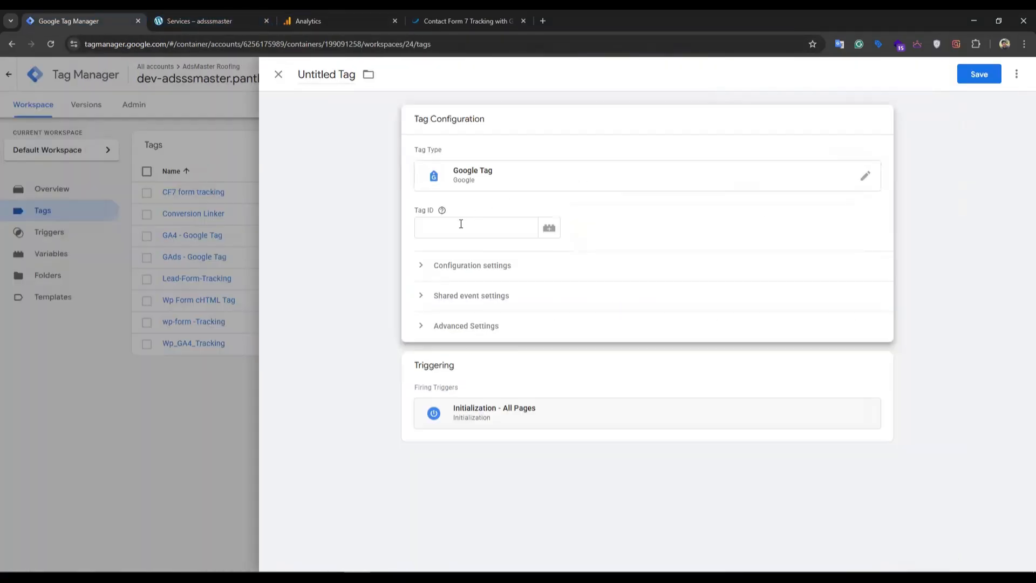
click(460, 224)
right_click(458, 230)
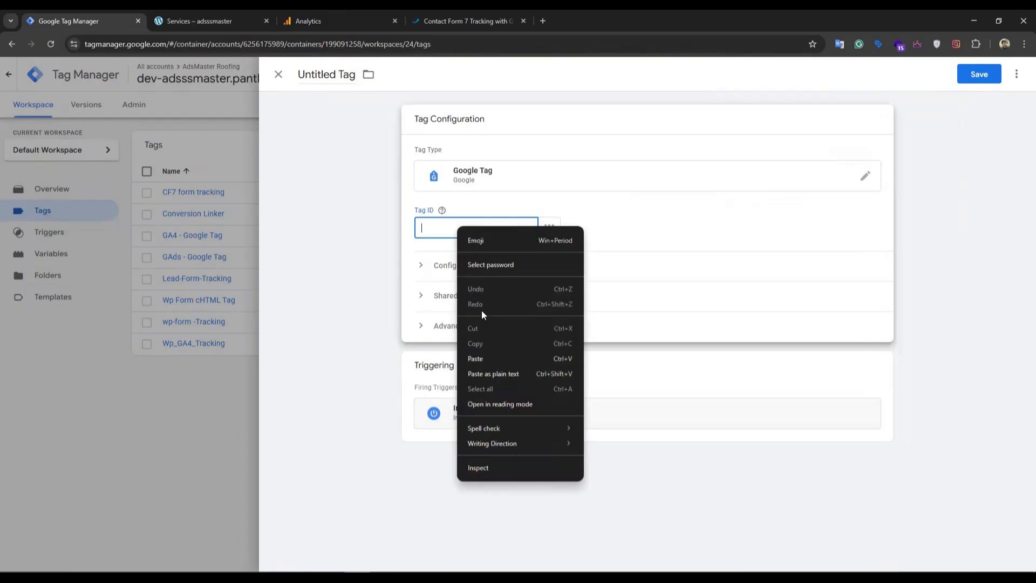
click(475, 354)
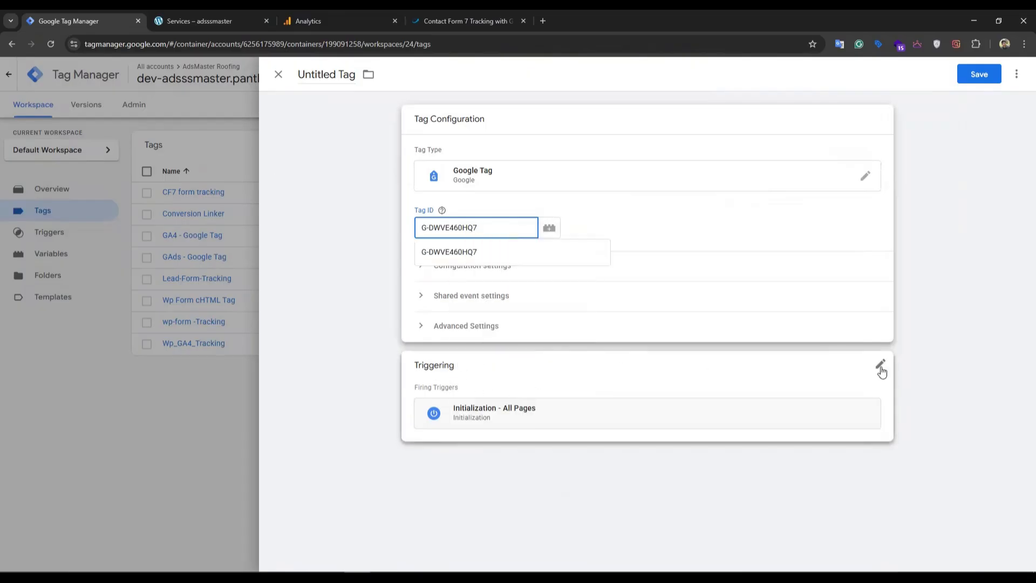
- Replace the new Google Tag's Initialization - All Pages firing trigger with the All Pages page view trigger
click(880, 364)
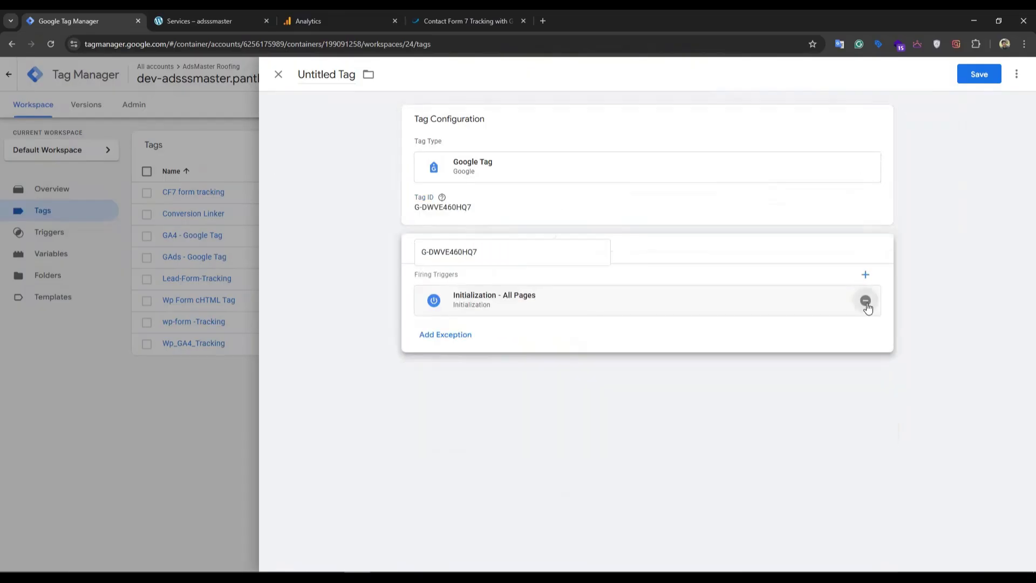
click(865, 301)
click(645, 323)
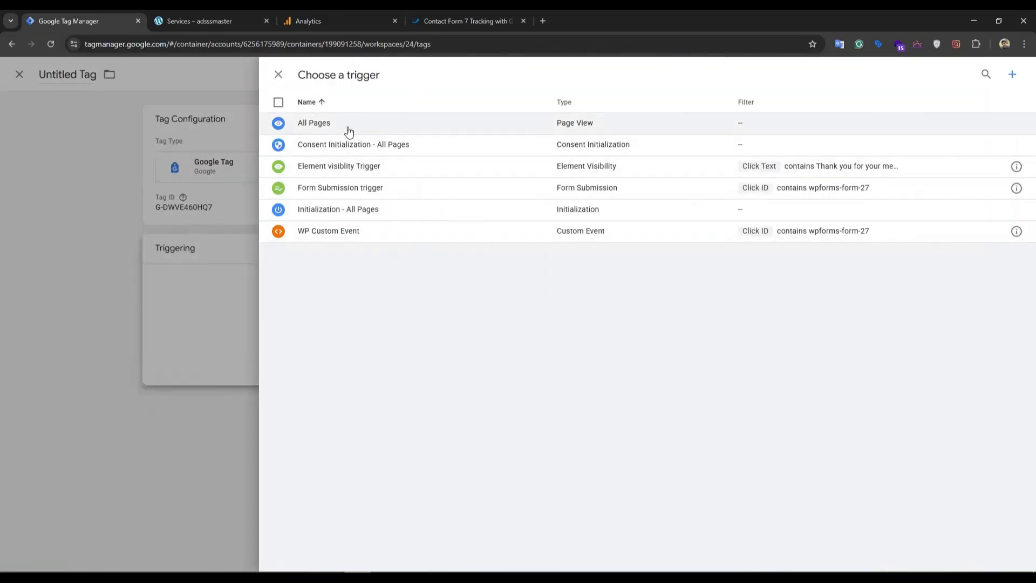
click(347, 128)
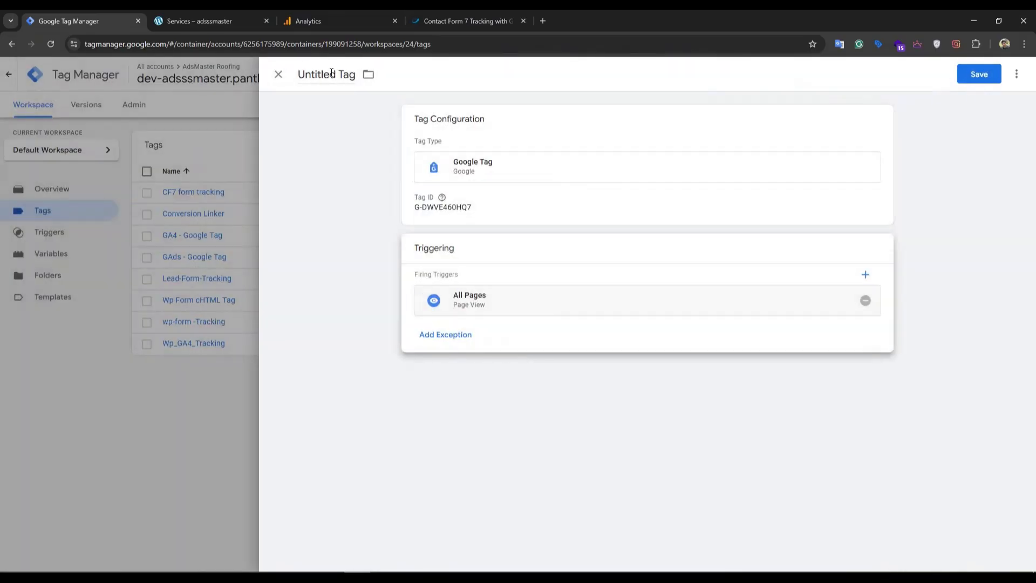
- Close the untitled Google Tag and discard its unsaved changes
double_click(341, 74)
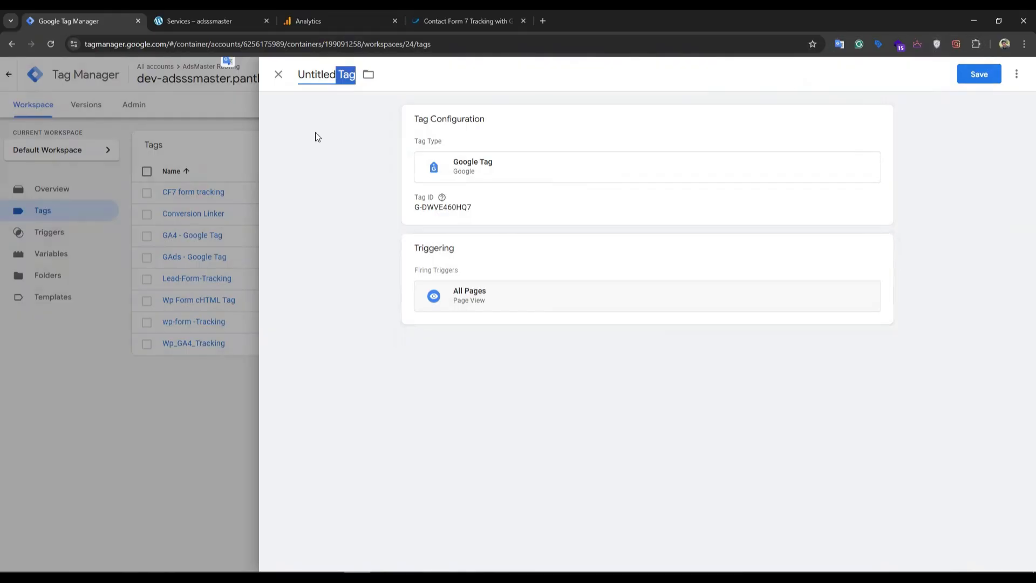
click(279, 76)
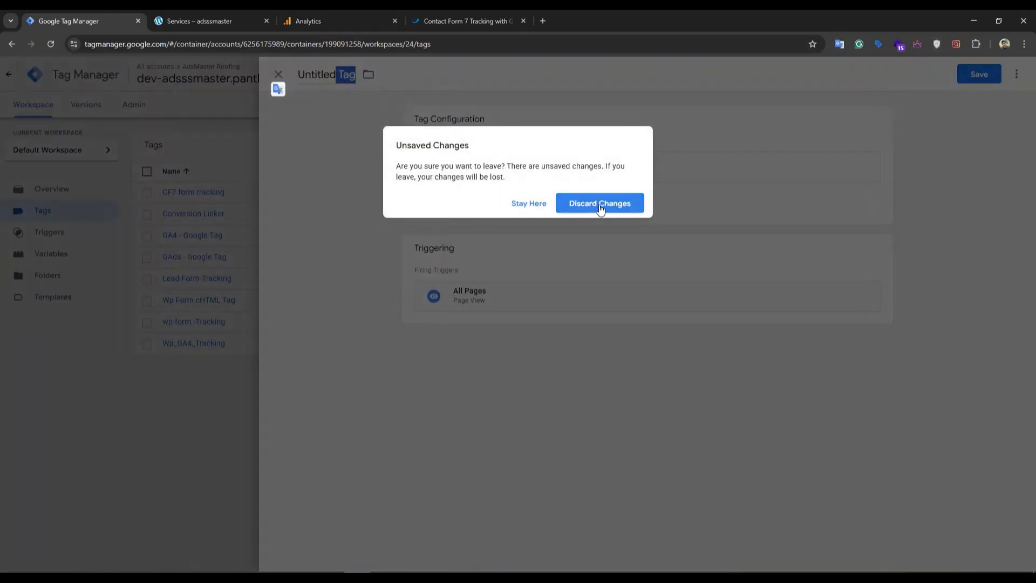
click(600, 208)
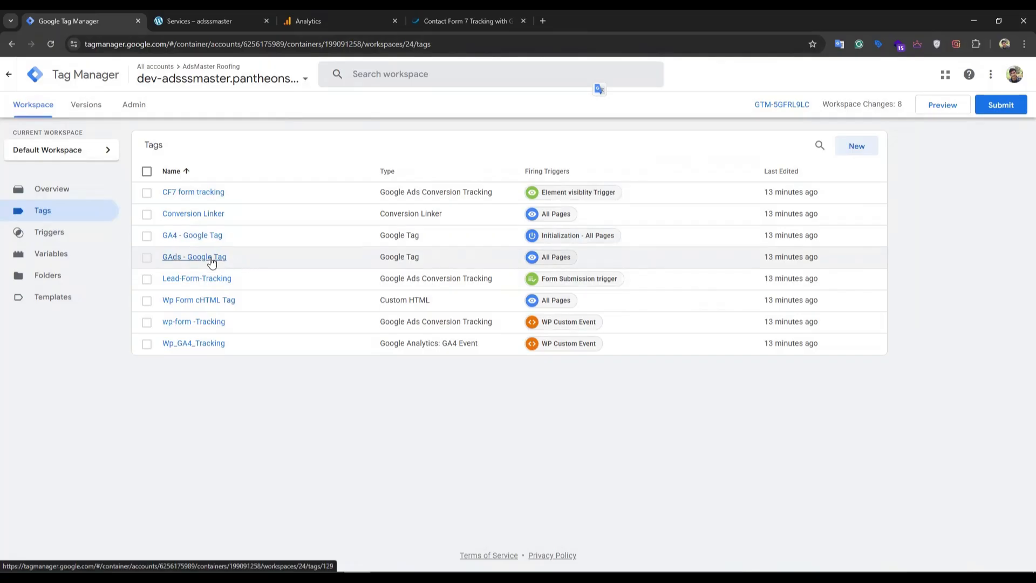
- Switch to the website's Services page and examine the contact form's name, email, subject and message fields
click(180, 21)
scroll(273, 291, down, 2)
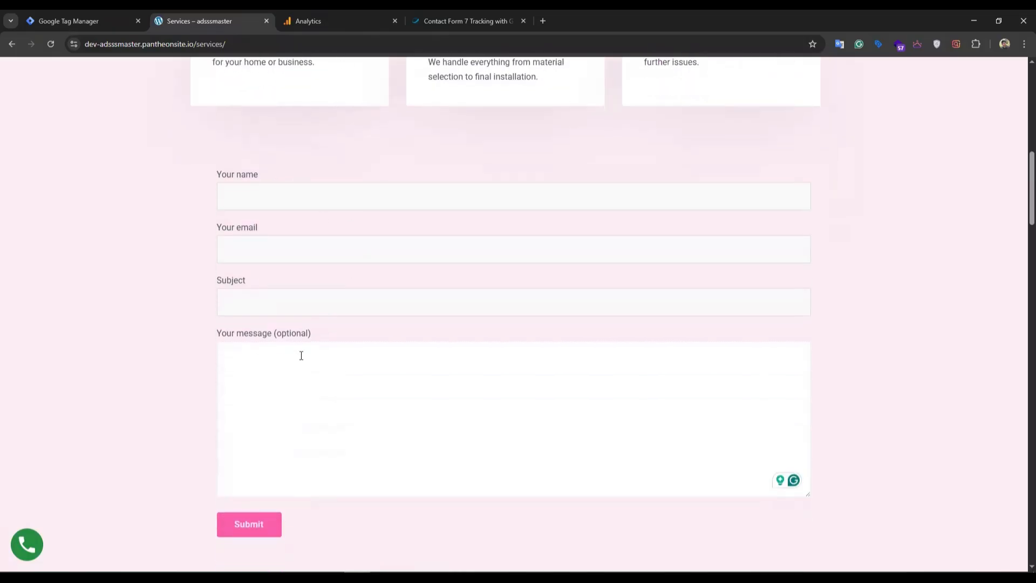
click(259, 384)
drag(172, 183, 283, 342)
click(216, 206)
click(252, 195)
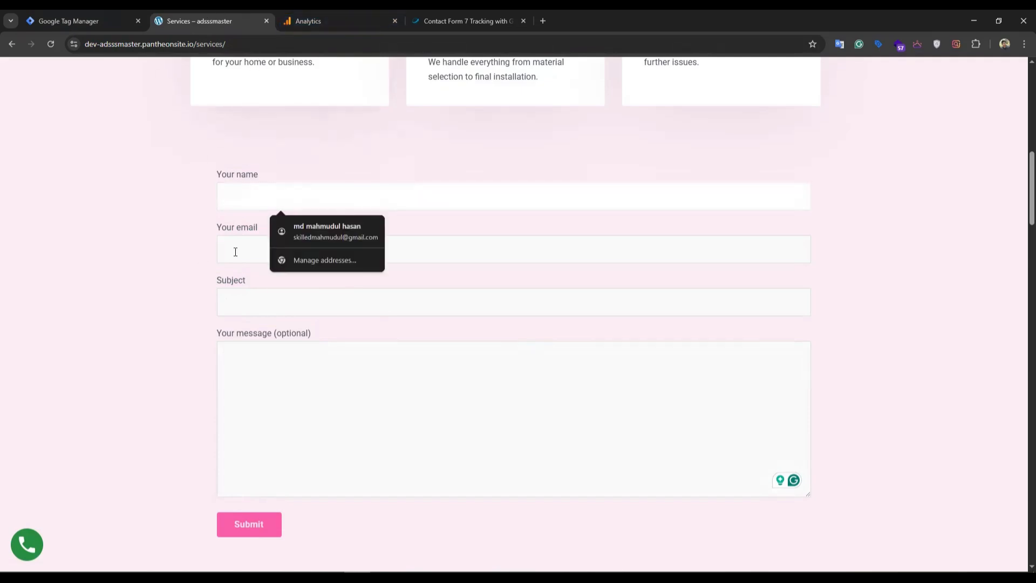
click(235, 252)
click(239, 308)
click(251, 390)
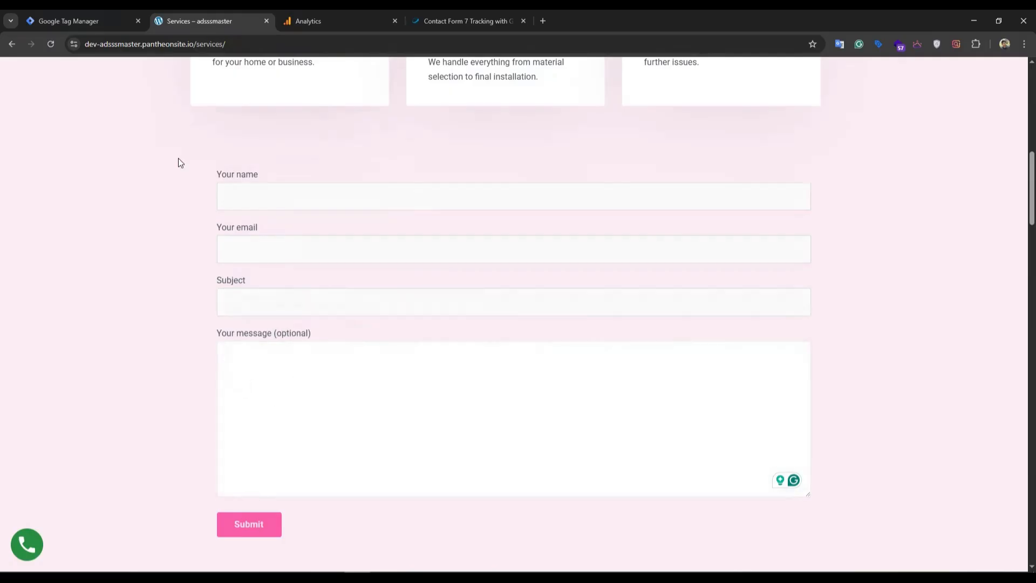
drag(185, 169, 555, 454)
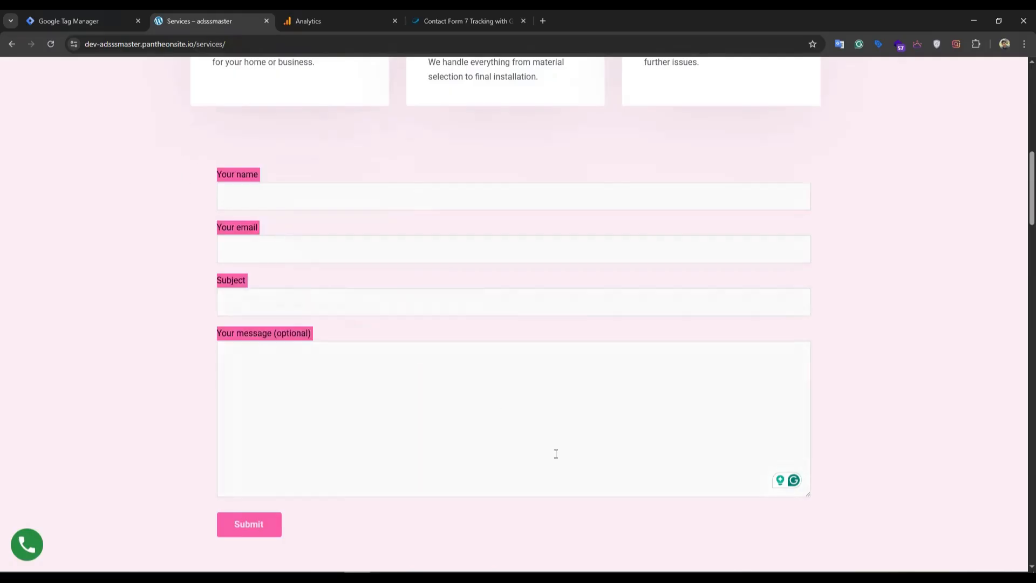
click(353, 405)
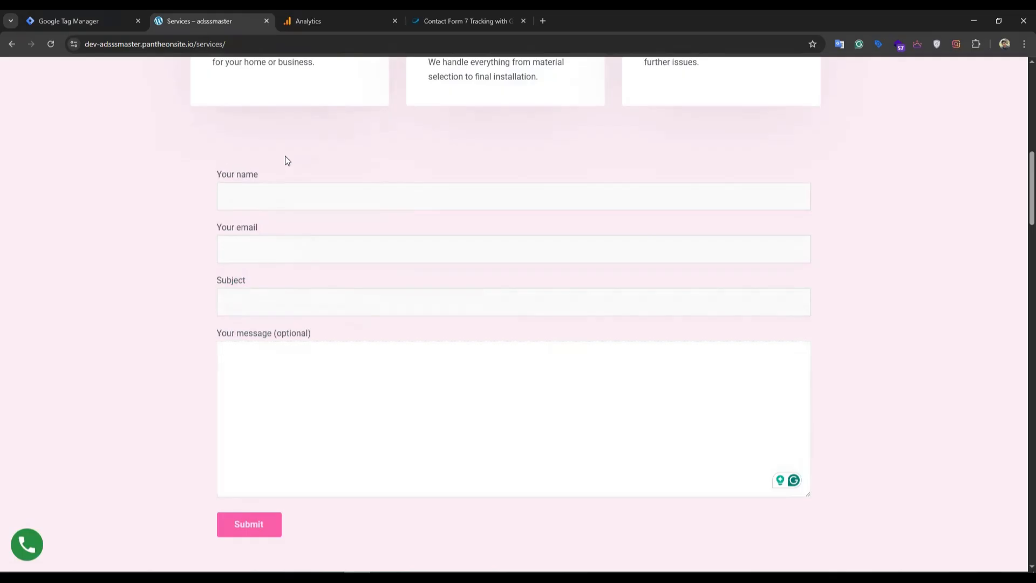
drag(185, 167, 437, 390)
click(442, 348)
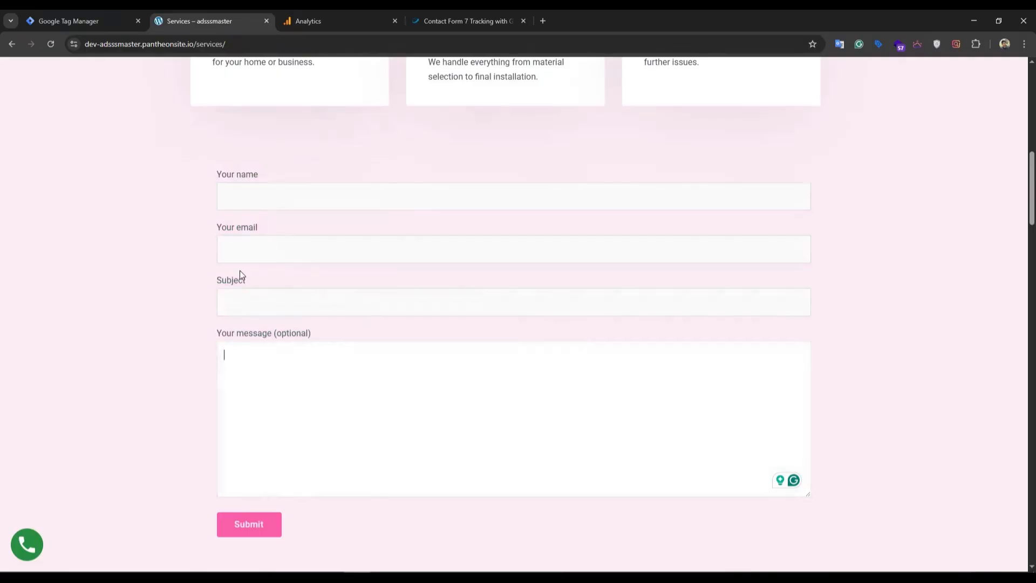
click(243, 205)
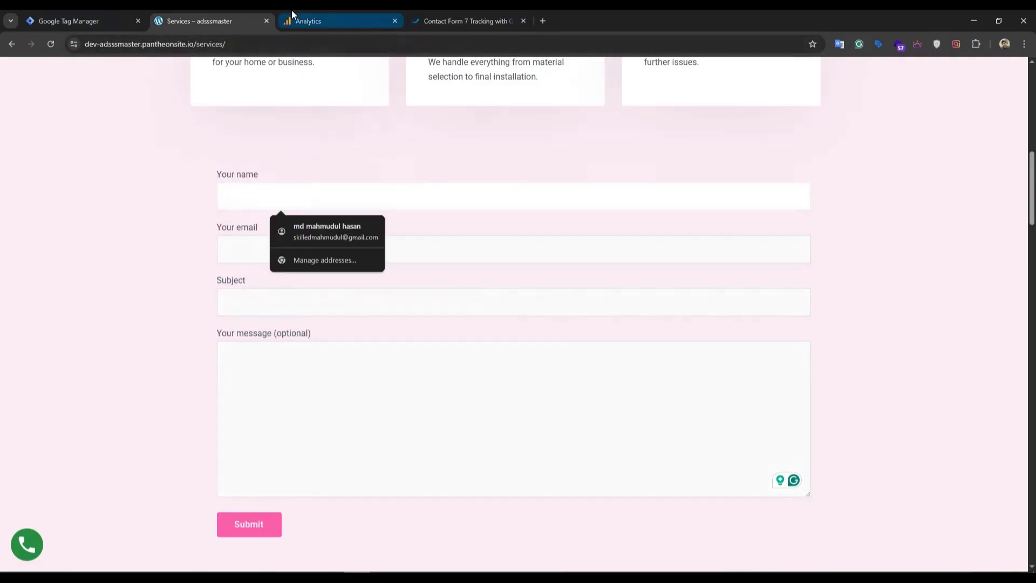
- Return to Google Tag Manager and create a new tag with the Custom HTML type
click(85, 22)
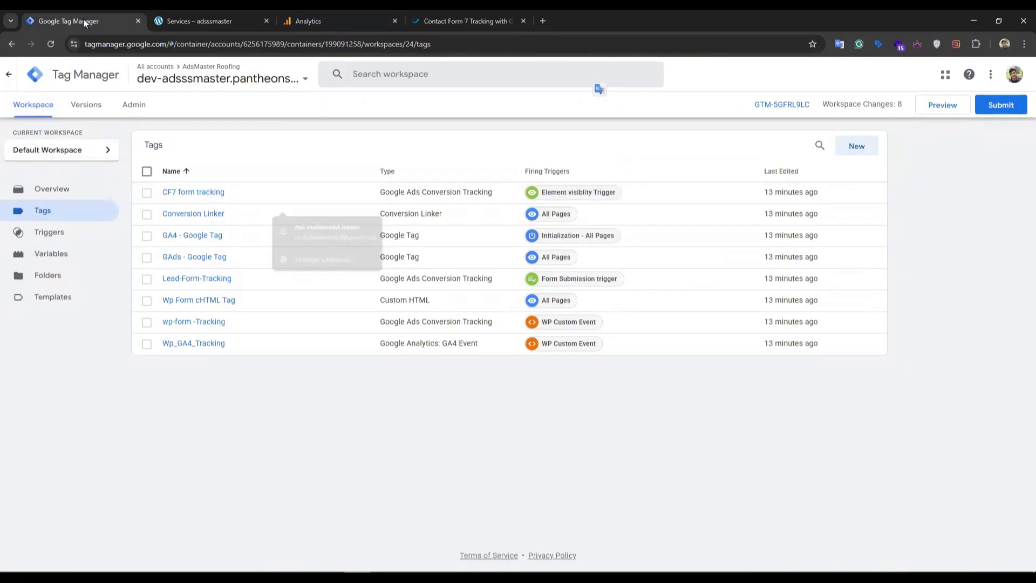
click(857, 147)
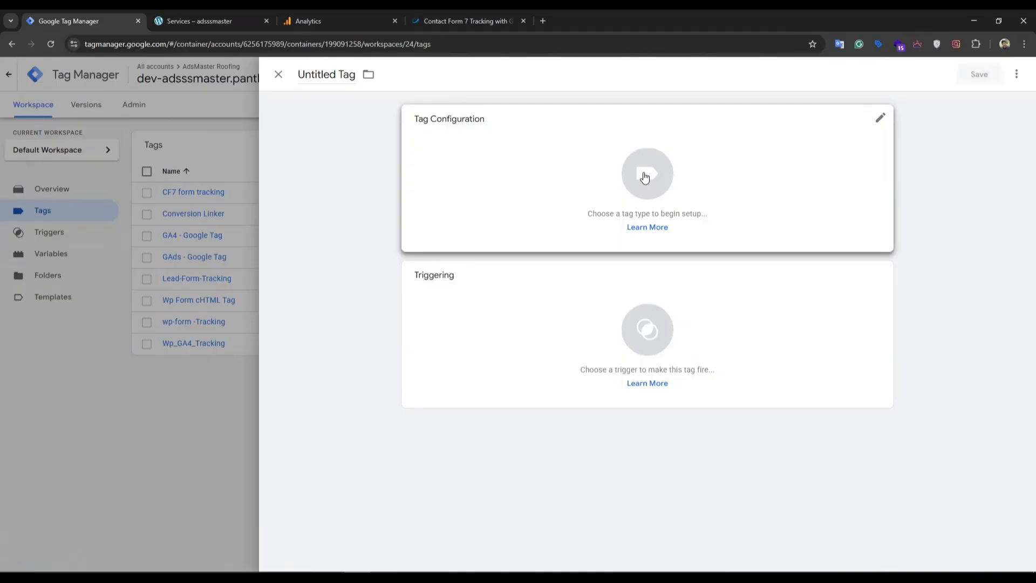
click(644, 176)
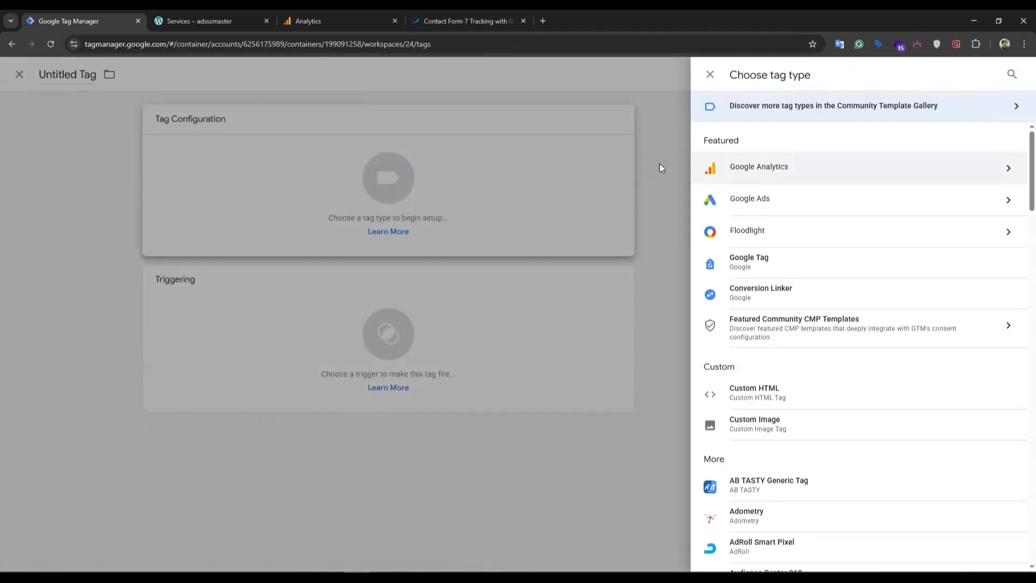
scroll(769, 281, down, 2)
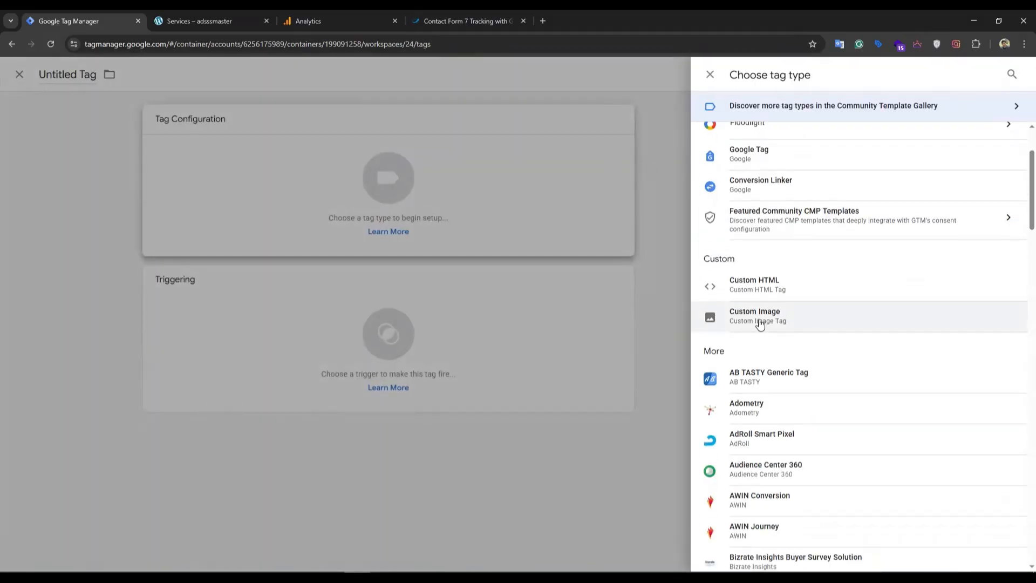
click(747, 289)
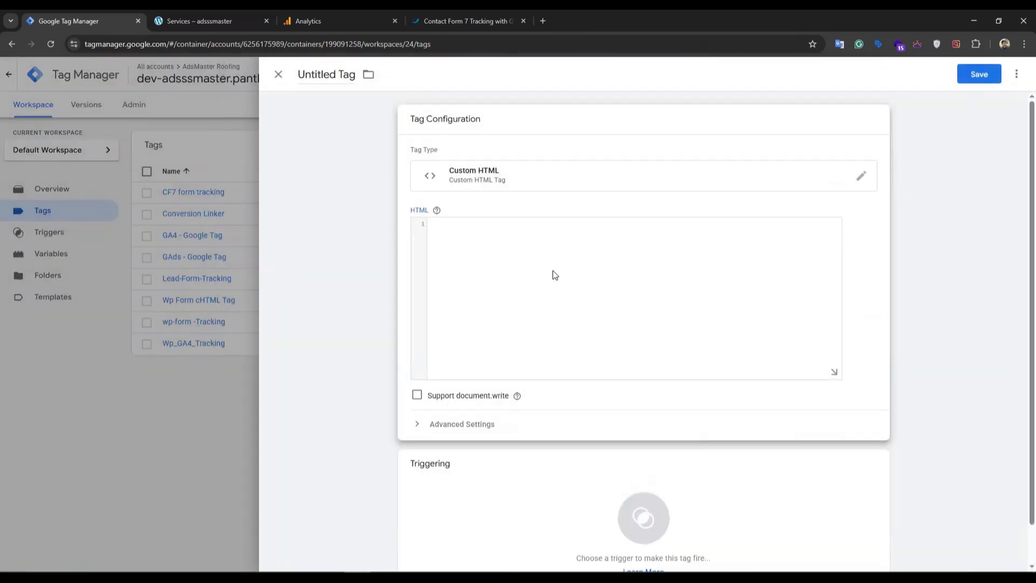
- Copy the CF7 Data Layer Code from the Contact Form 7 tracking guide and paste it into the new tag's HTML
click(462, 22)
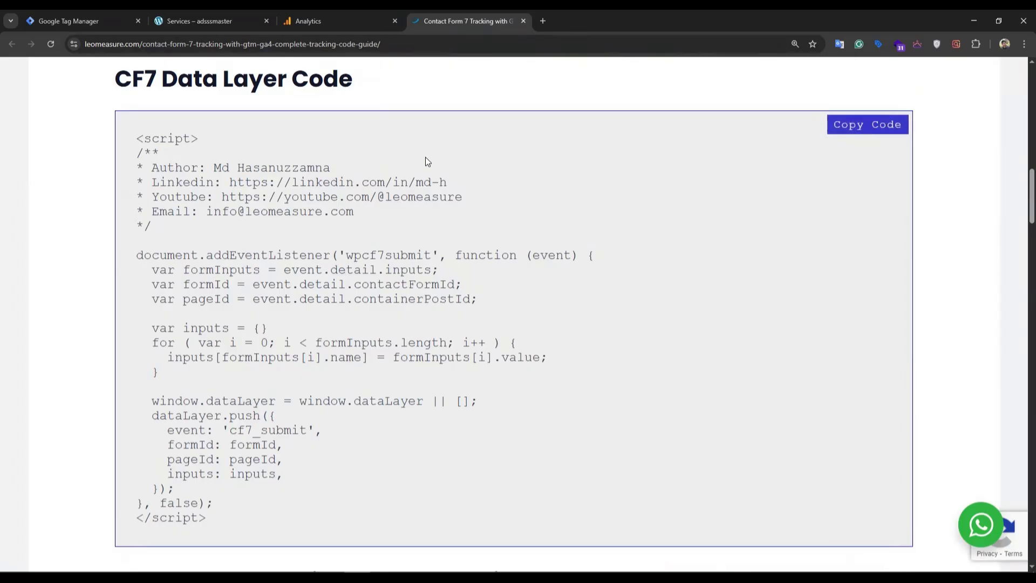
click(860, 127)
click(71, 20)
right_click(488, 260)
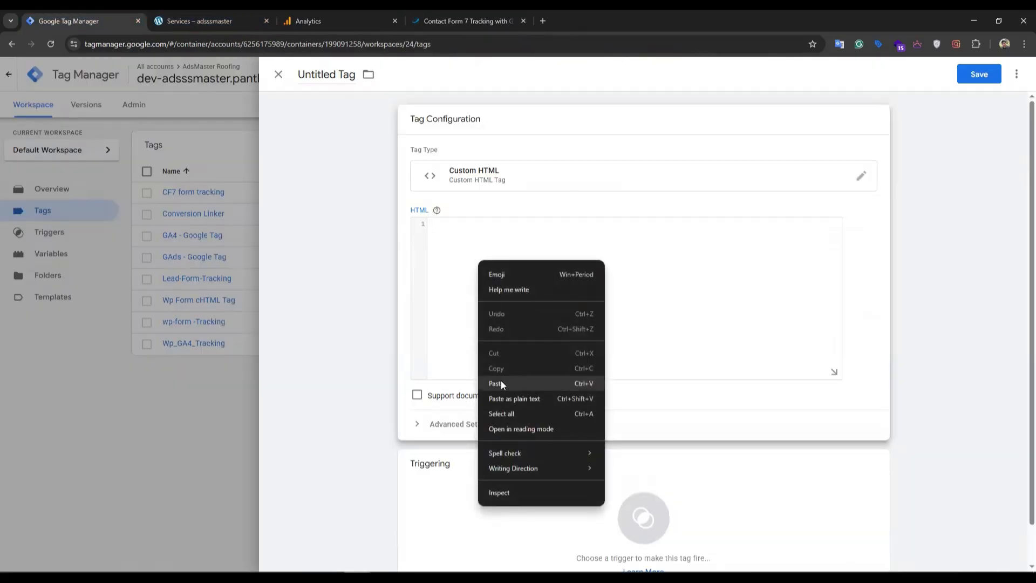
click(596, 320)
- Set the Custom HTML tag to fire on the All Pages trigger
scroll(581, 407, down, 1)
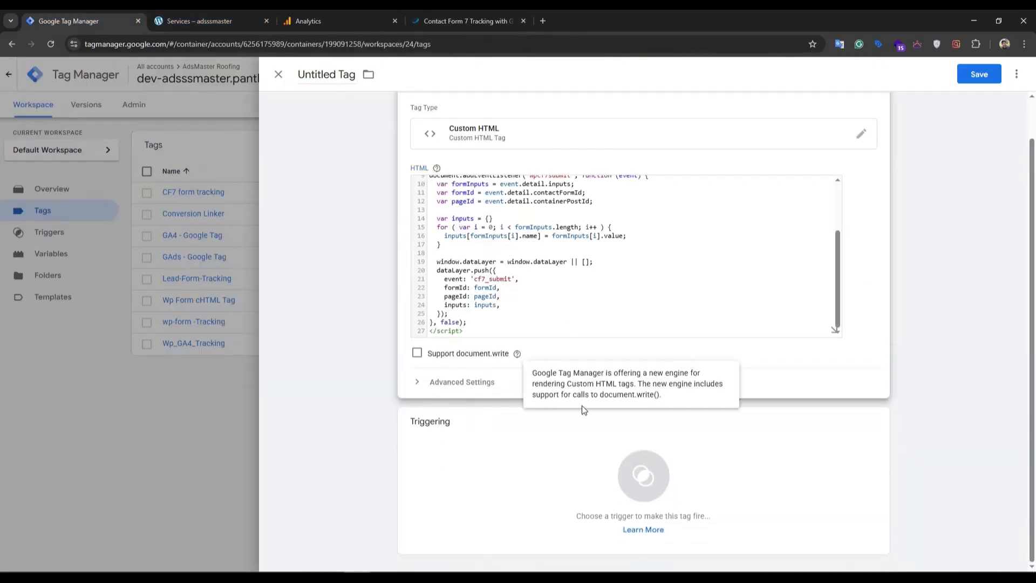
click(641, 474)
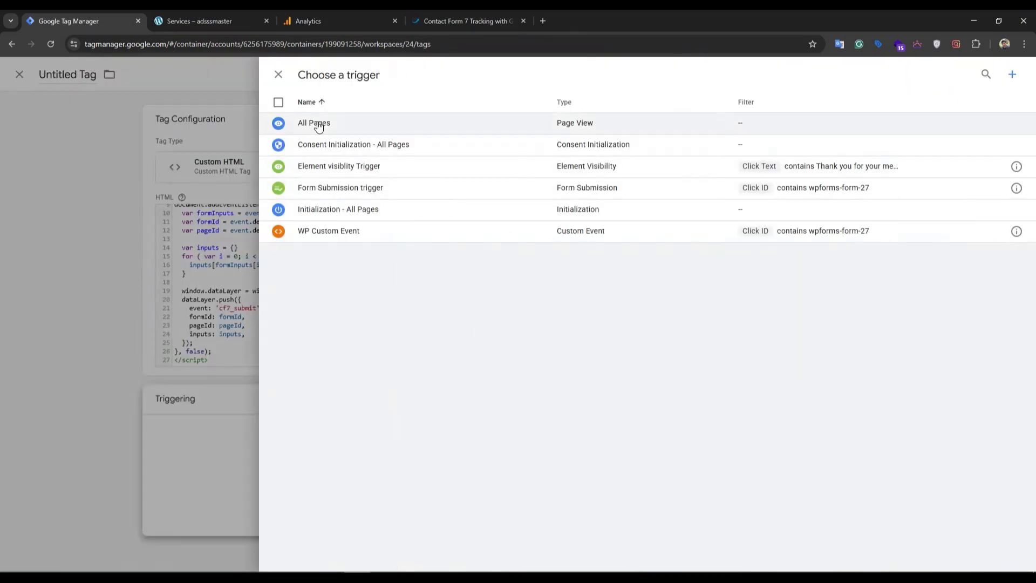
click(318, 123)
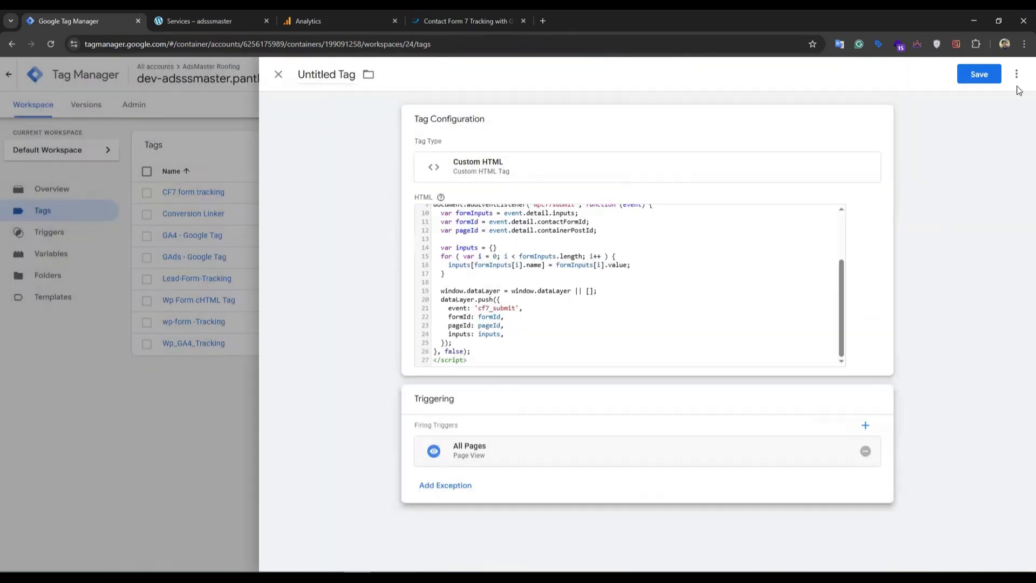
- Save the Custom HTML tag under the name Cf7 Chtml Tag
click(987, 80)
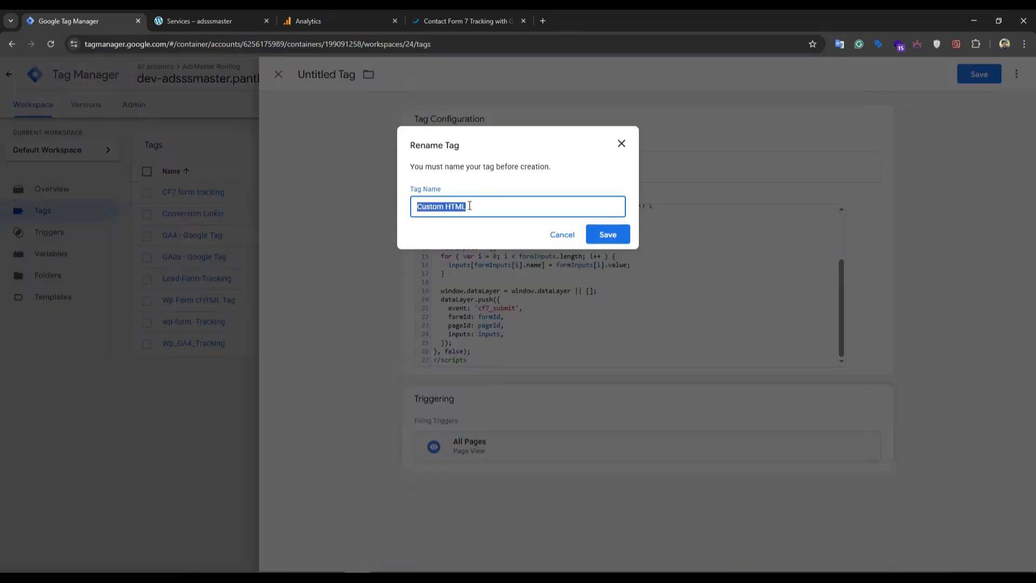
text(Cf7)
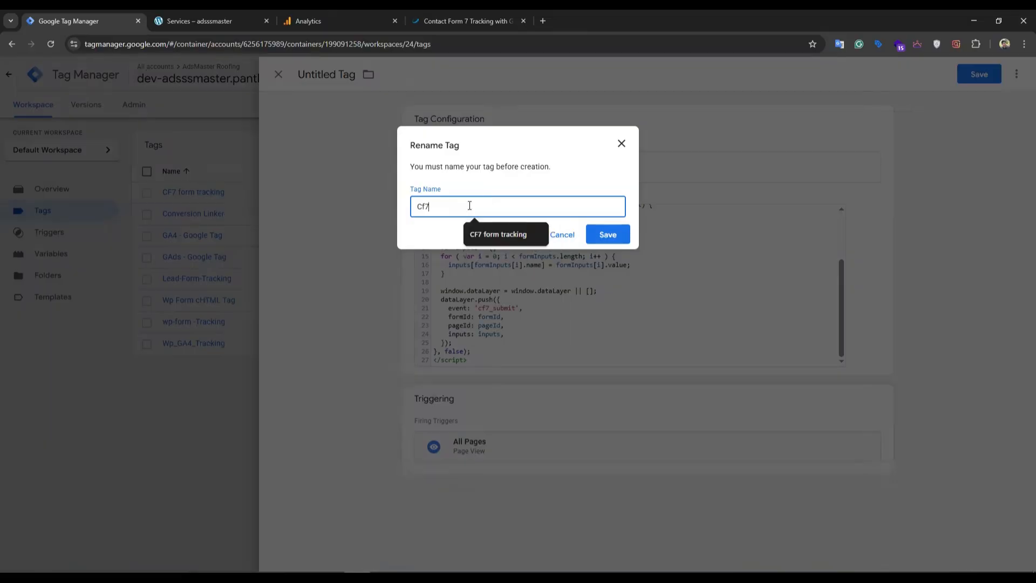
text( Cht)
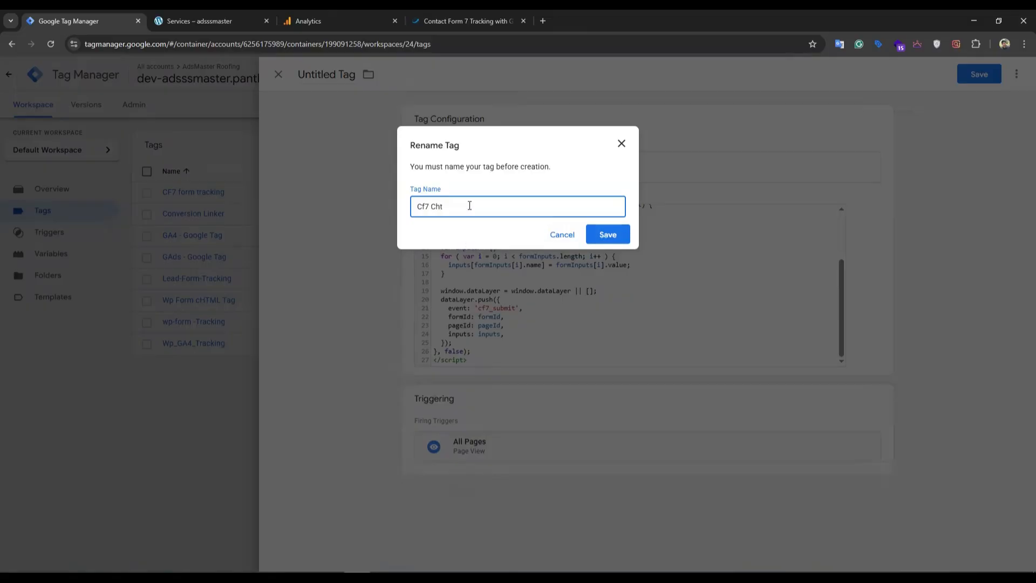
text(ml TAg)
drag(461, 205, 454, 199)
text(a)
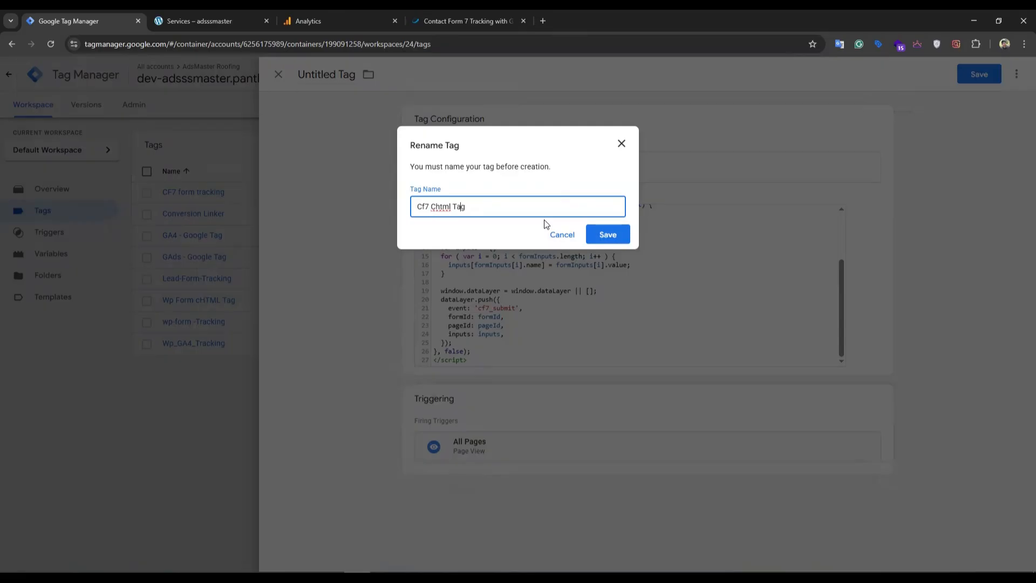
click(609, 240)
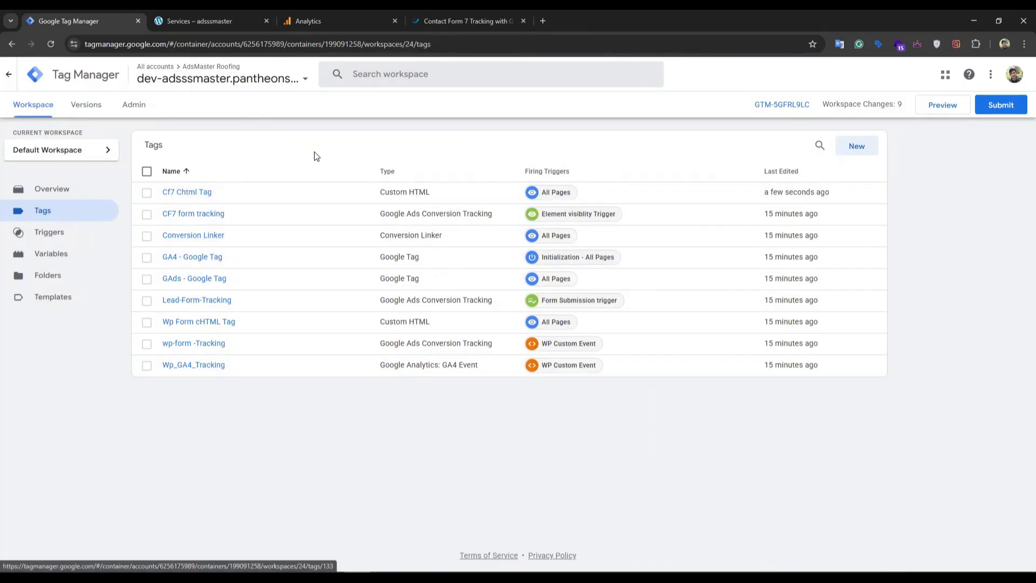
- Switch to the website's Services page with the contact form and copy its URL
click(201, 21)
scroll(360, 243, up, 3)
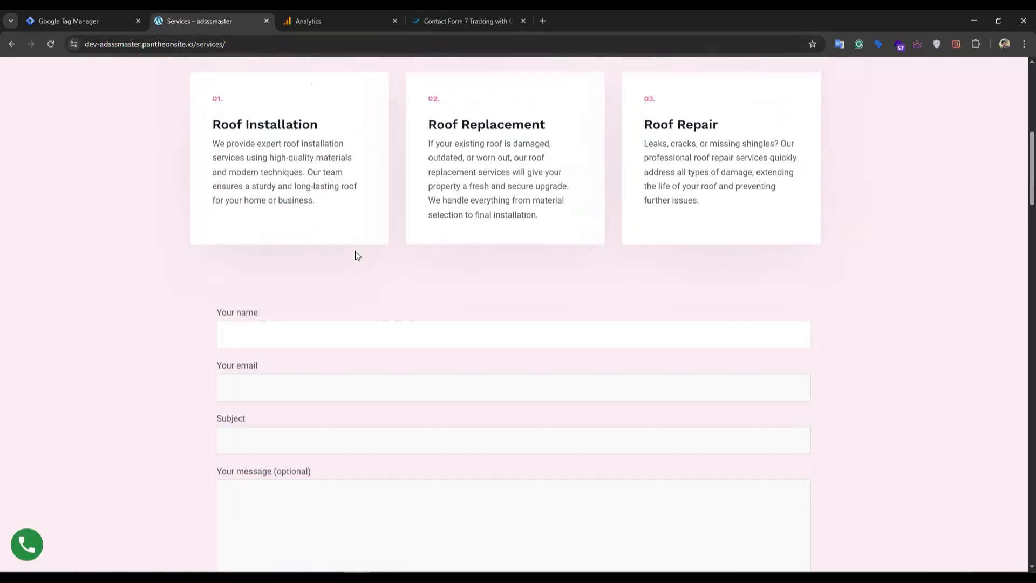
scroll(354, 254, down, 3)
click(142, 45)
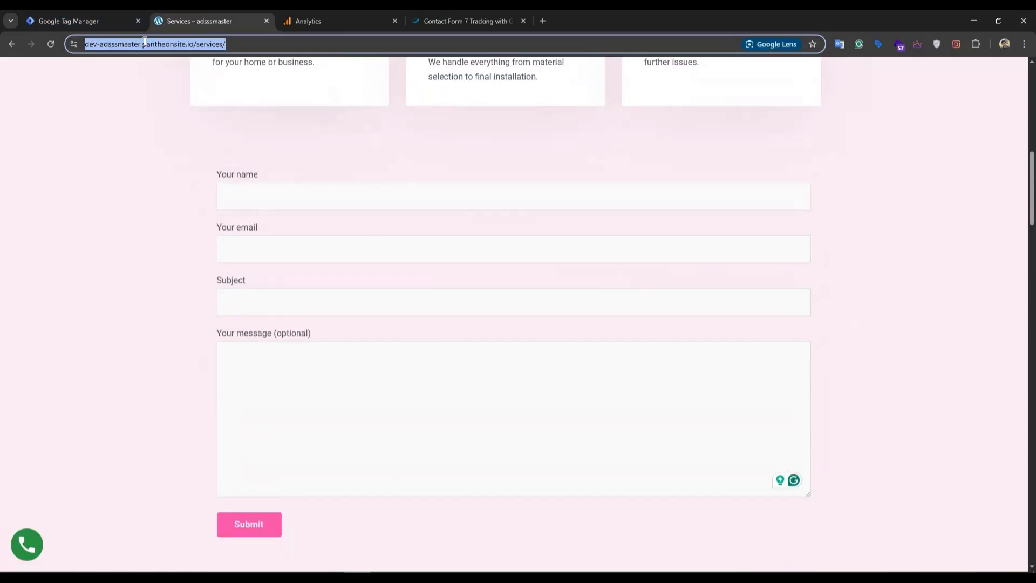
right_click(142, 46)
click(185, 142)
click(86, 22)
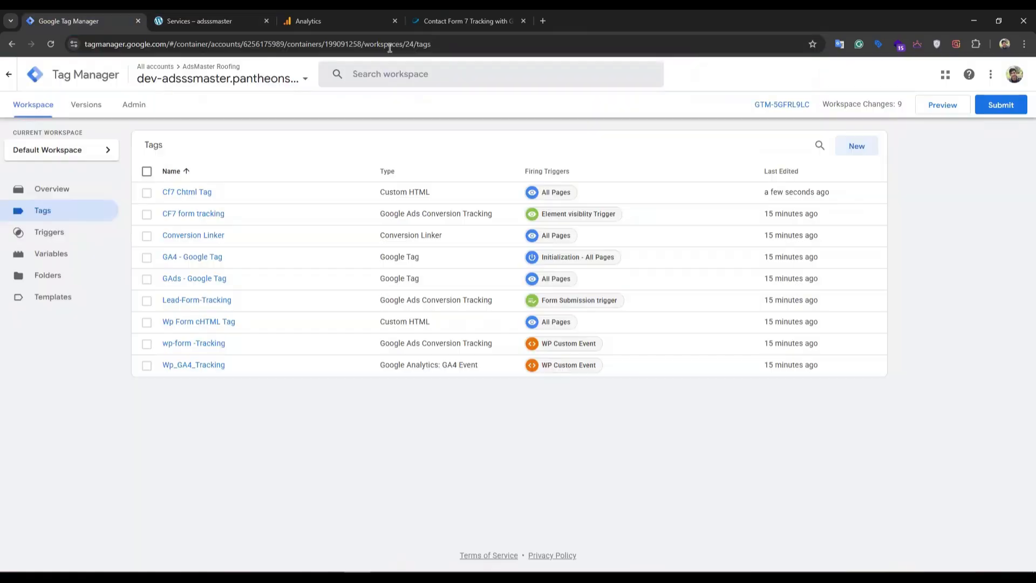
click(939, 107)
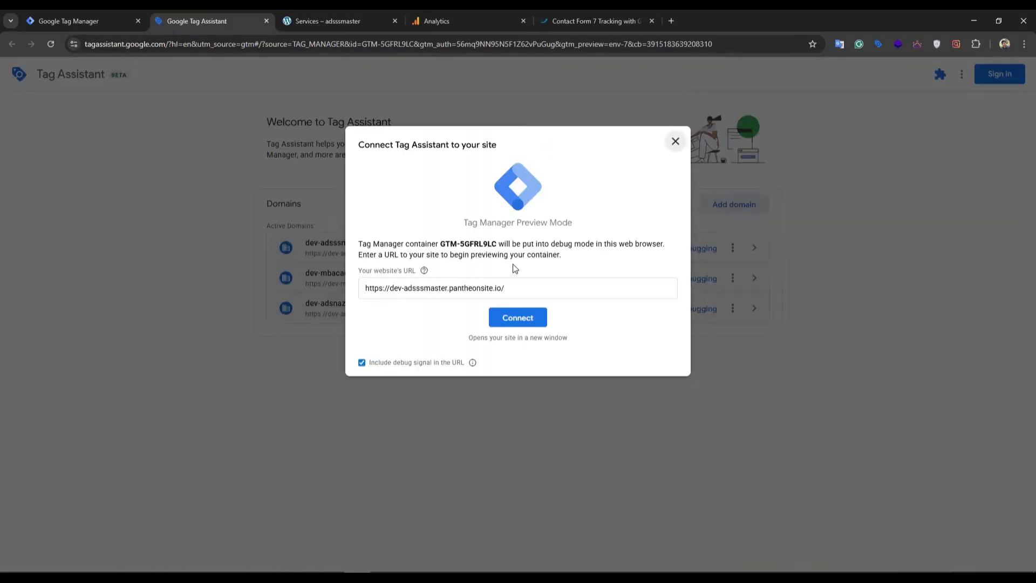
drag(510, 286, 364, 287)
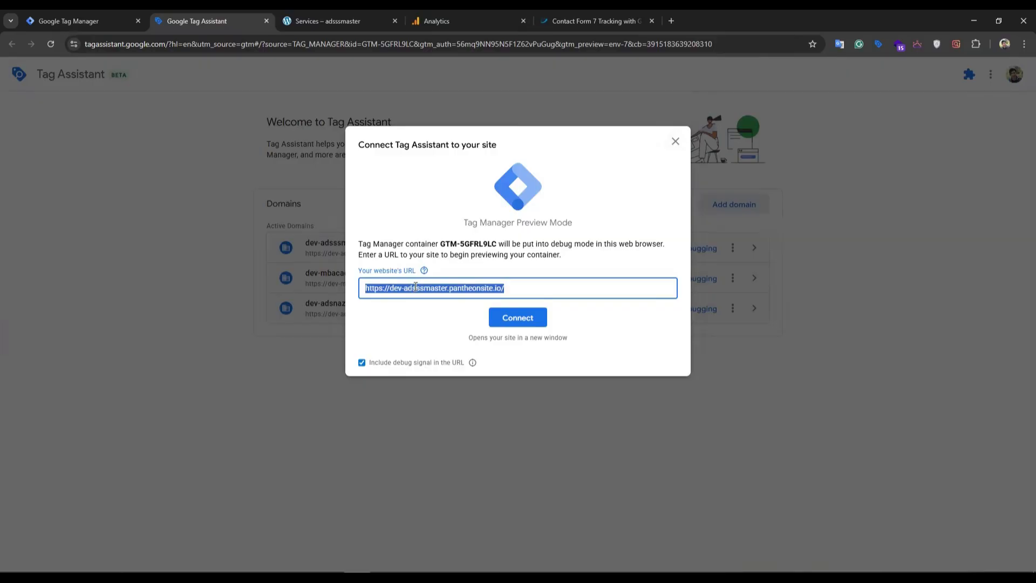
key(ctrl+v)
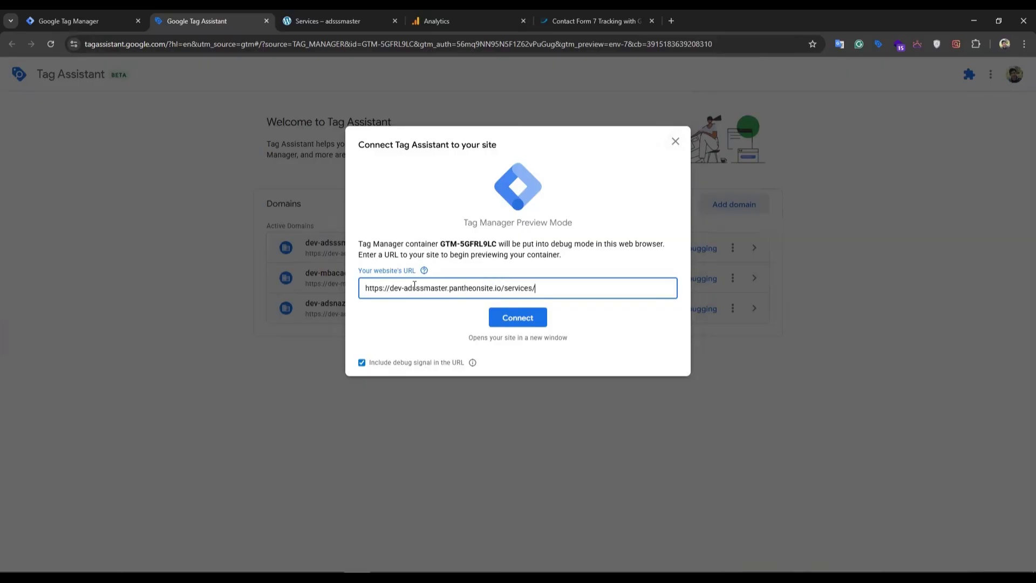
click(539, 318)
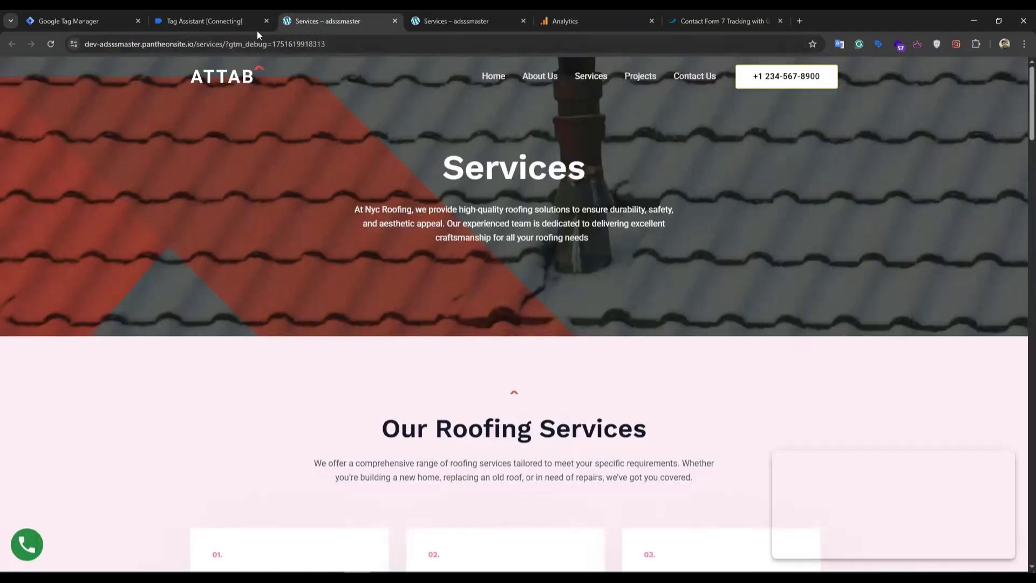
- Fill in the Services page contact form with the sender's name and email, and set the subject to roofing
scroll(466, 189, down, 1)
scroll(466, 189, down, 8)
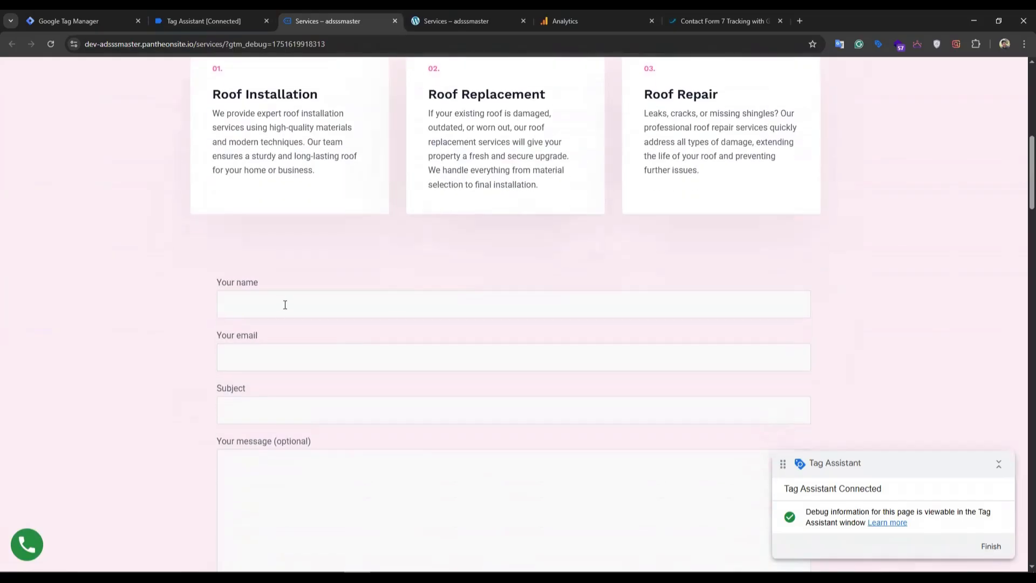
click(285, 303)
click(308, 339)
click(261, 405)
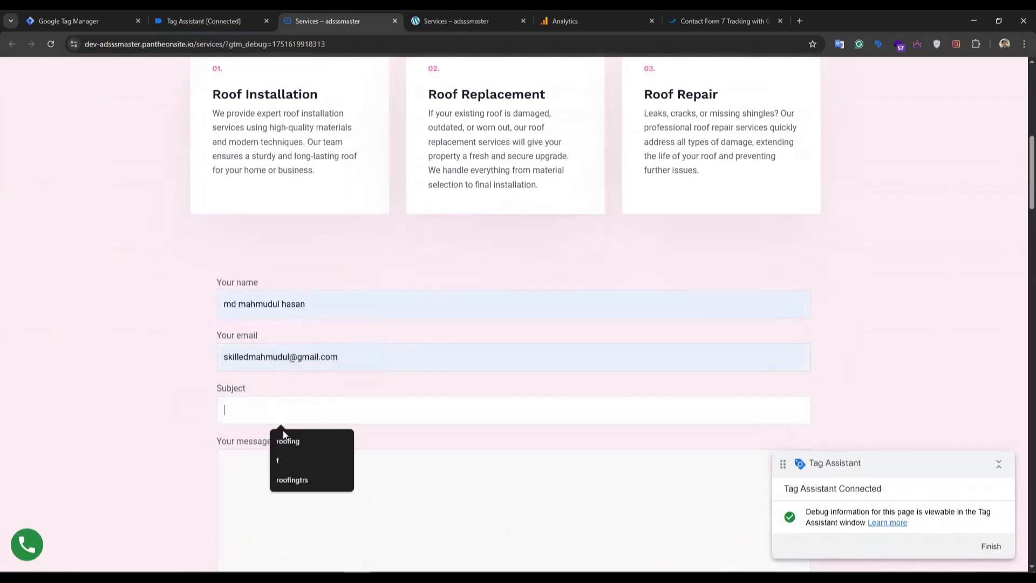
click(287, 445)
- Enter hiiiii as the contact form's message and submit the form
click(315, 478)
scroll(315, 479, down, 3)
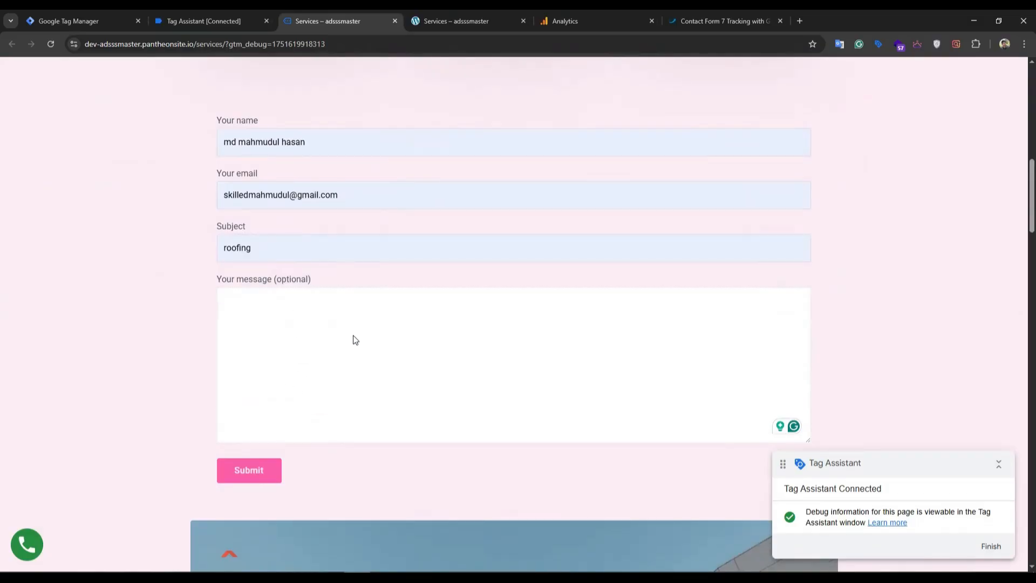
text(hiiiii)
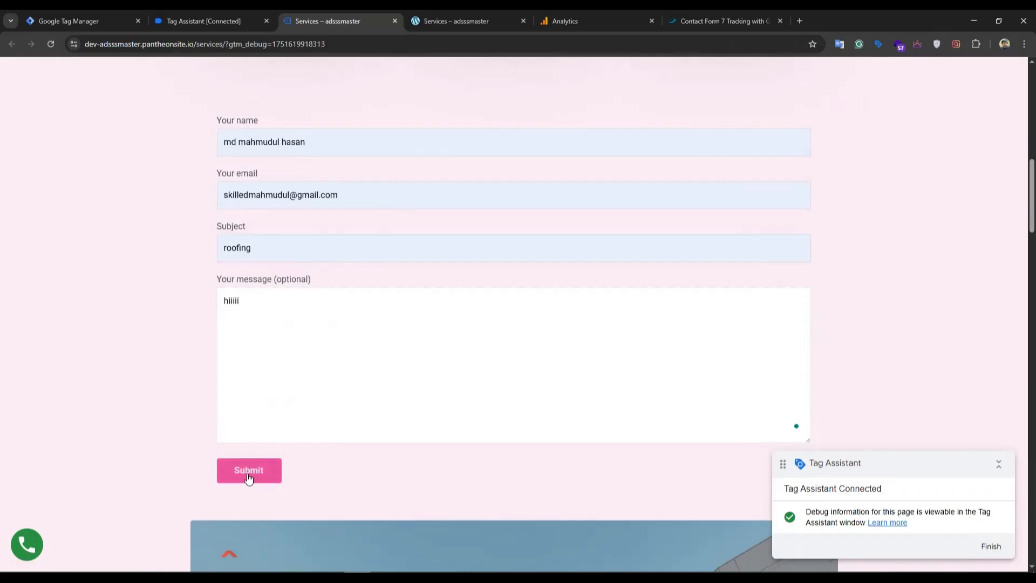
click(248, 477)
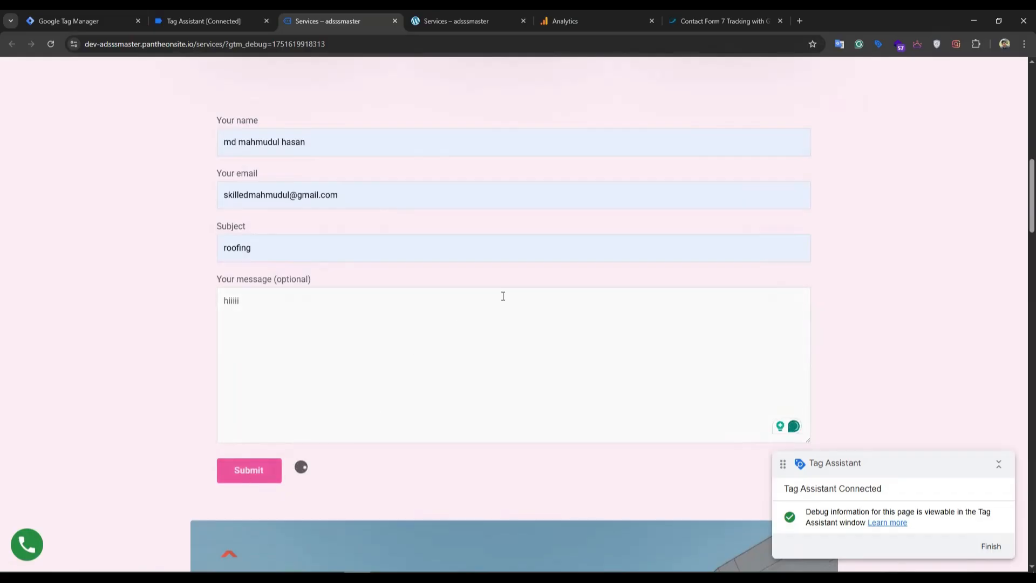
scroll(406, 361, down, 2)
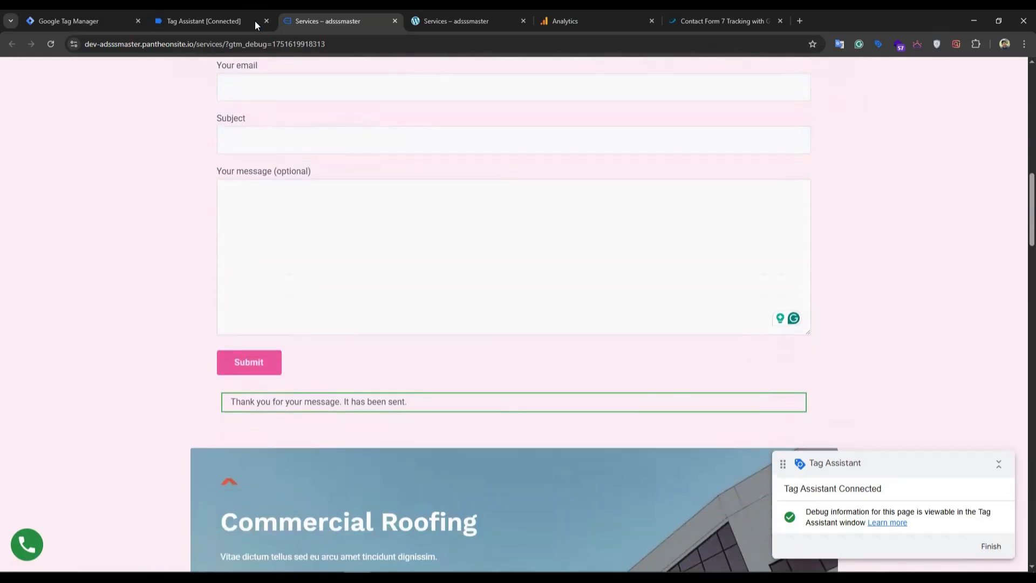
- Switch to Tag Assistant and expand the API call of the cf7_submit event
click(206, 21)
click(519, 261)
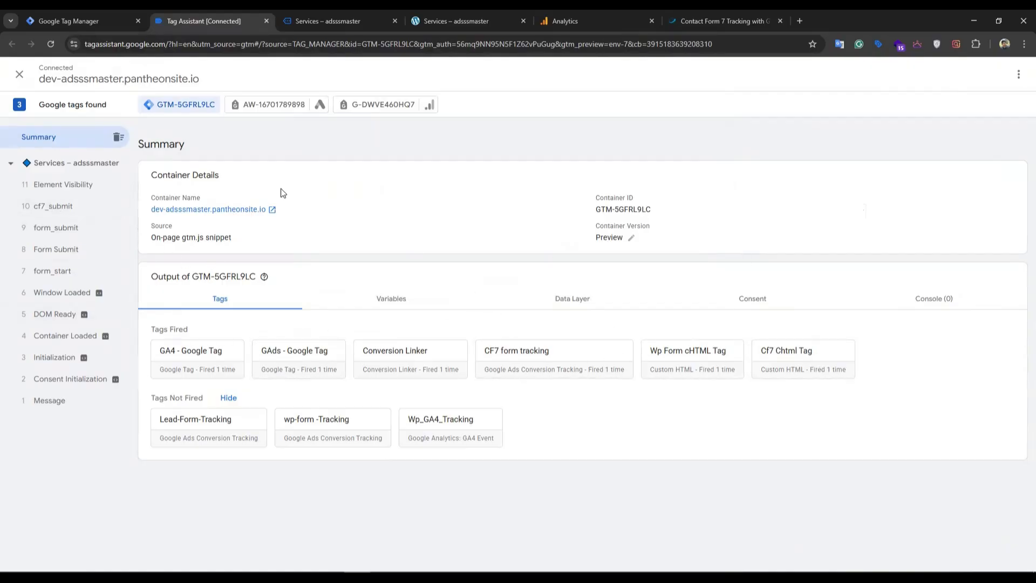
click(66, 210)
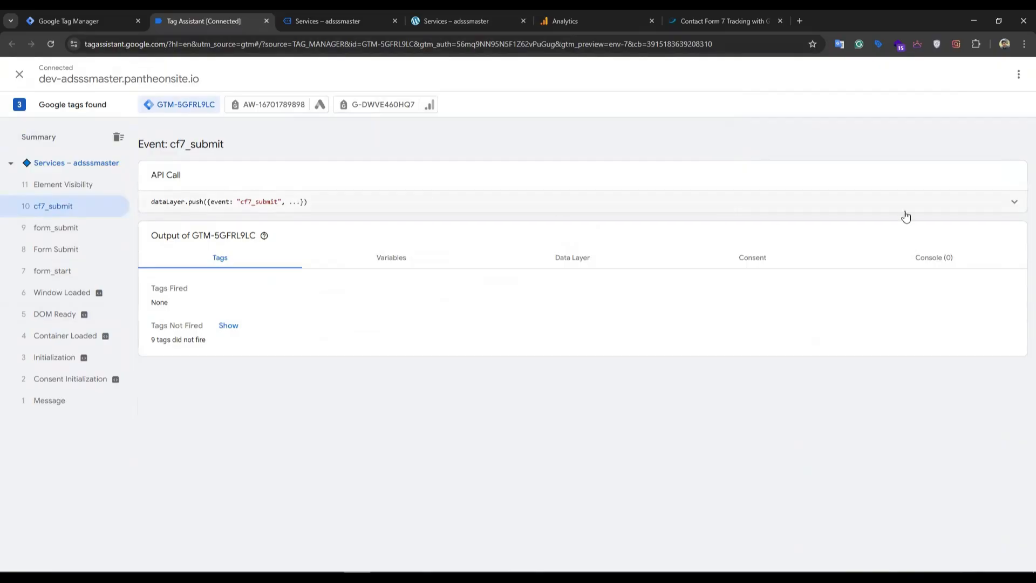
click(1006, 205)
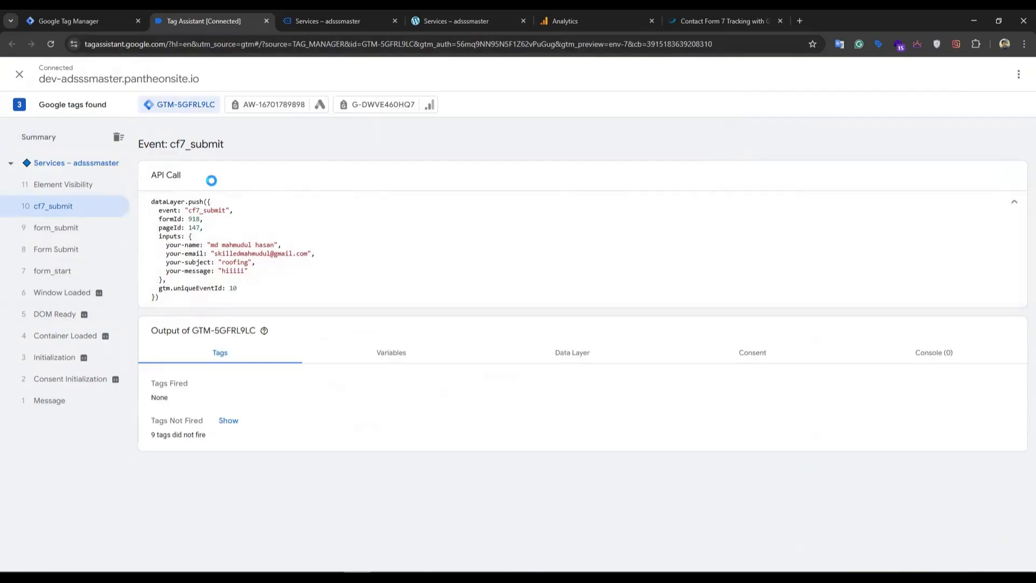
key(Print)
mouse_move(101, 153)
mouse_down()
mouse_move(278, 261)
mouse_move(666, 359)
mouse_move(777, 322)
mouse_up()
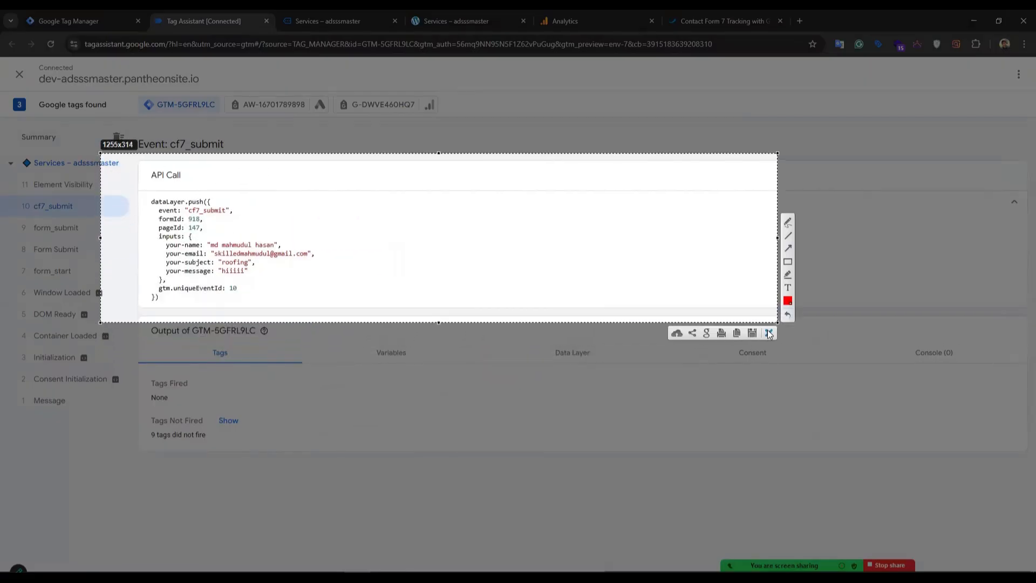
click(769, 333)
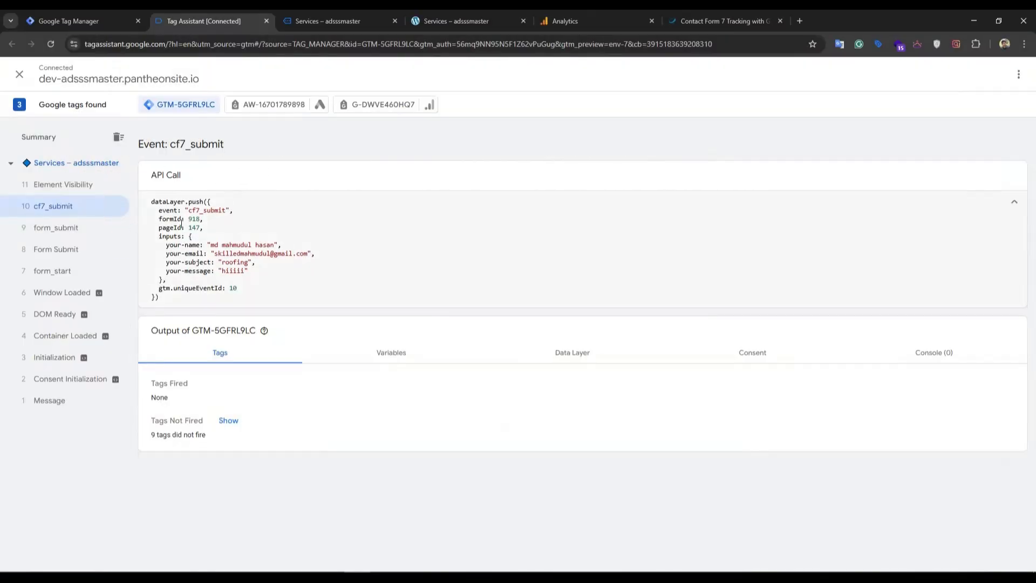
- Examine the event name, IDs and submitted form inputs in the cf7_submit data layer push, and return to Google Tag Manager
click(198, 211)
drag(213, 244, 315, 256)
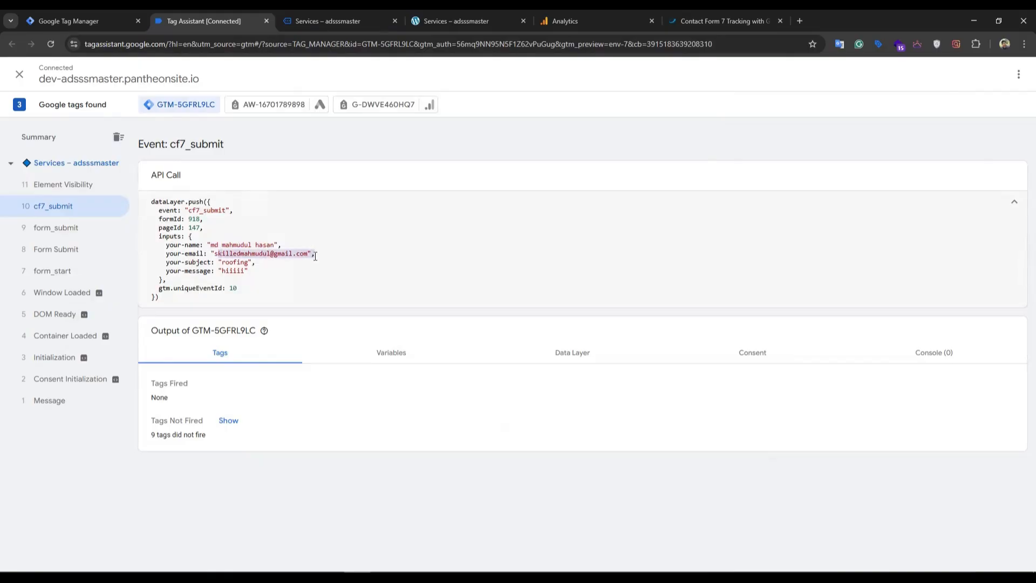
drag(220, 263, 269, 273)
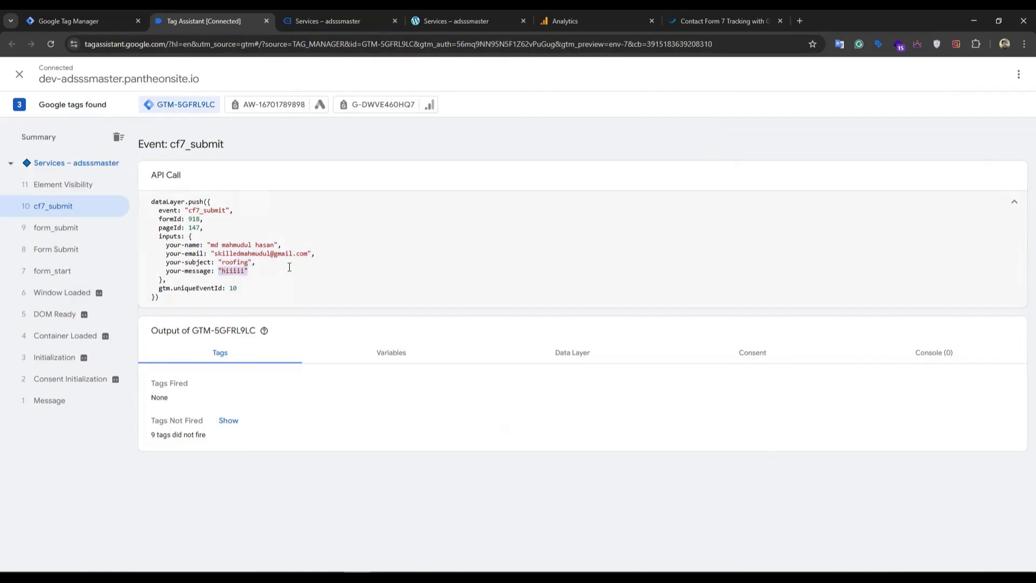
click(331, 268)
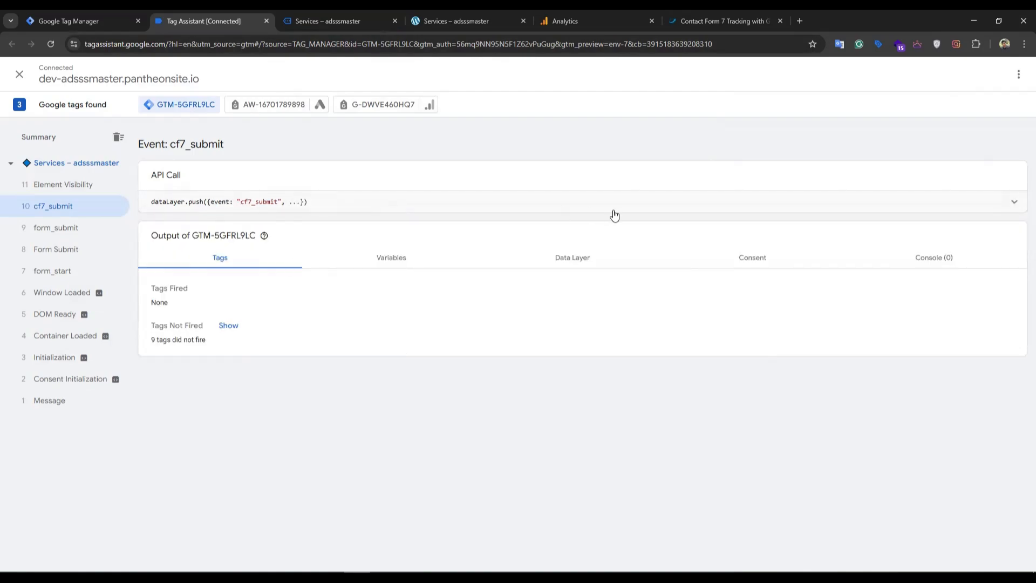
click(633, 211)
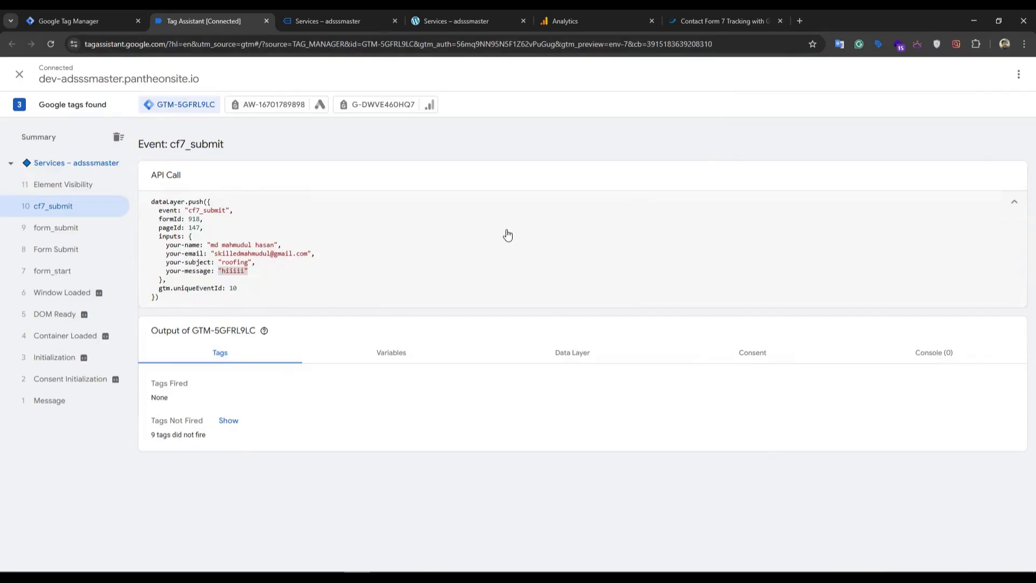
click(330, 254)
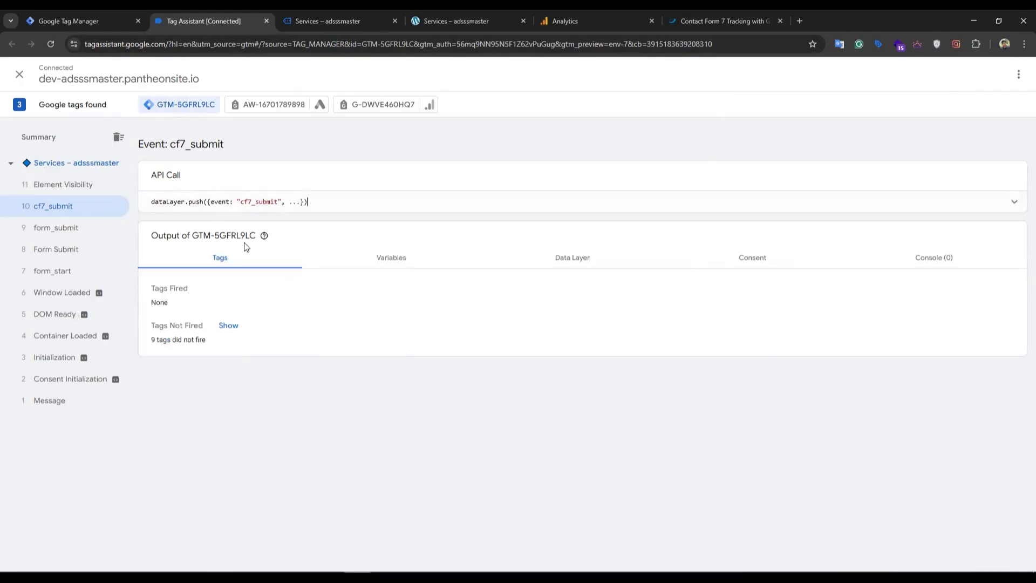
click(712, 209)
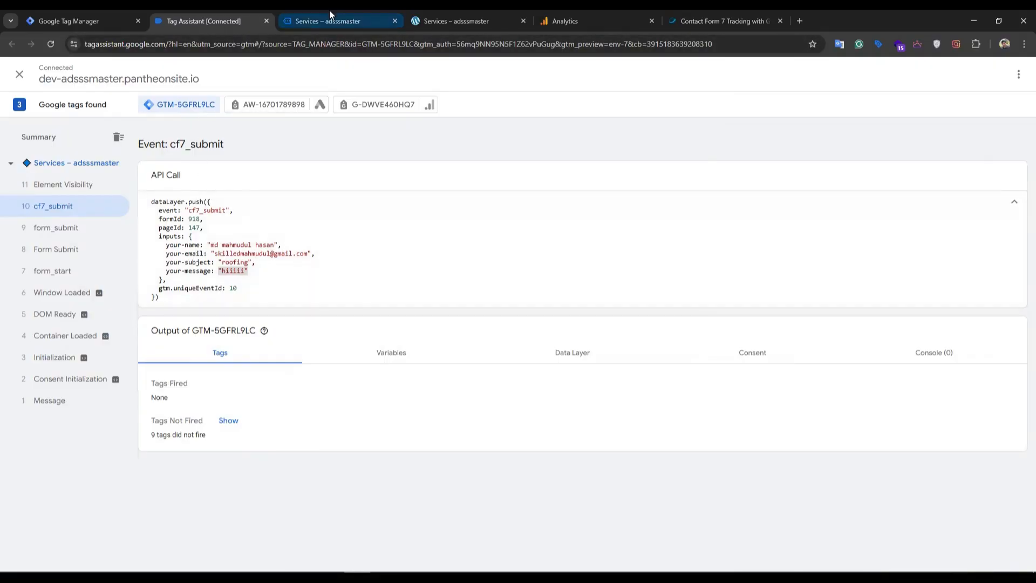
click(94, 20)
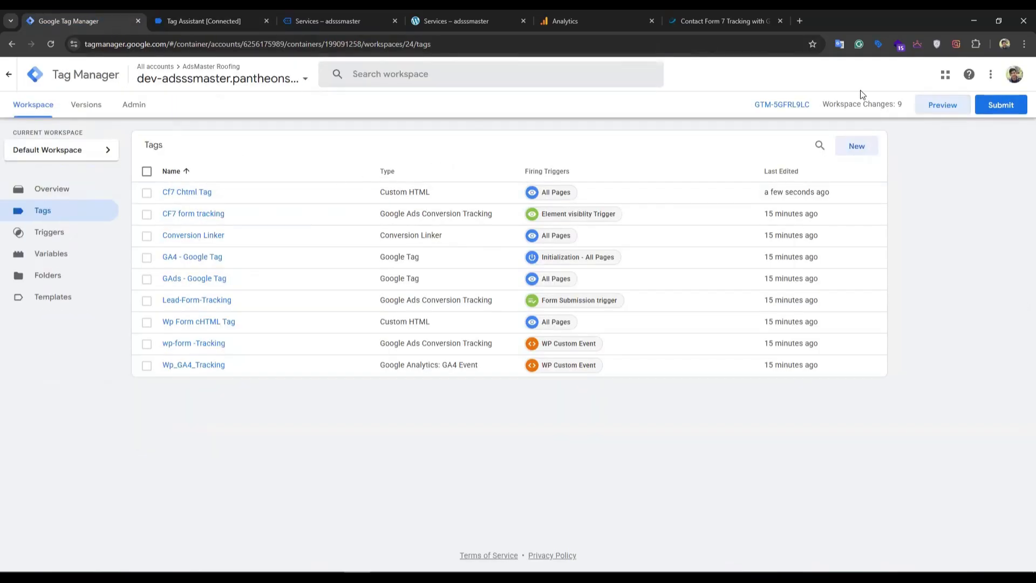
click(857, 146)
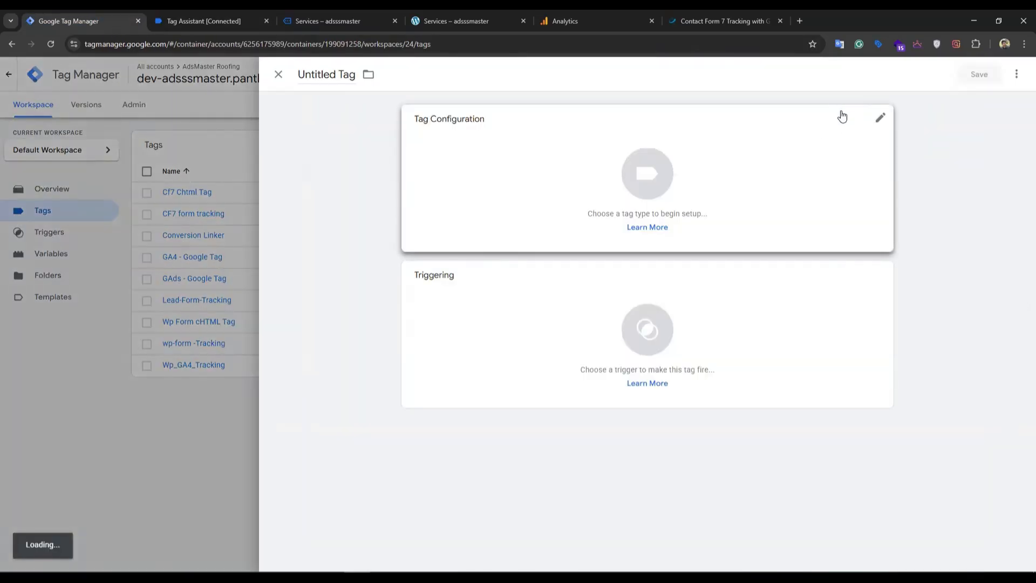
click(650, 179)
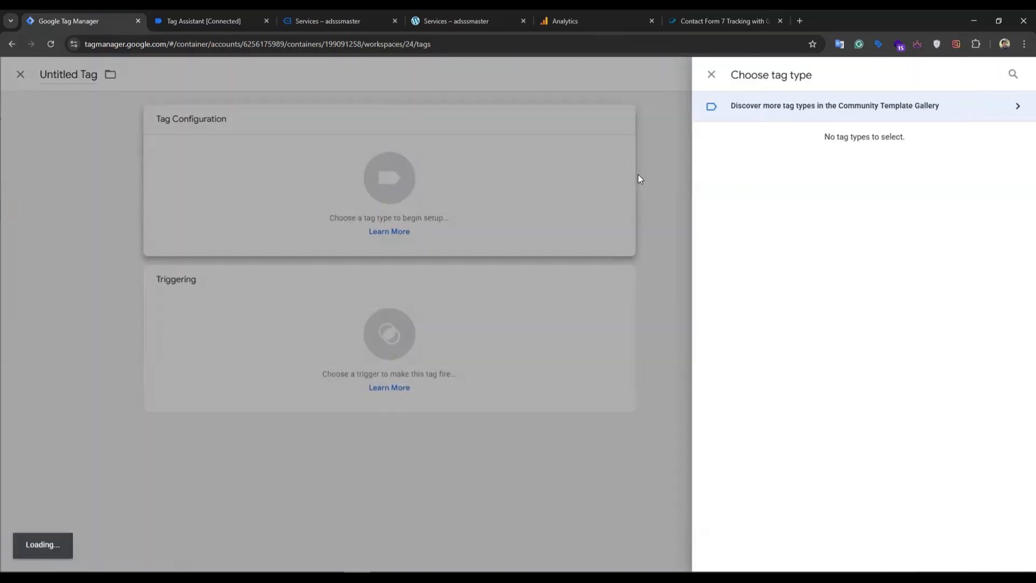
click(775, 170)
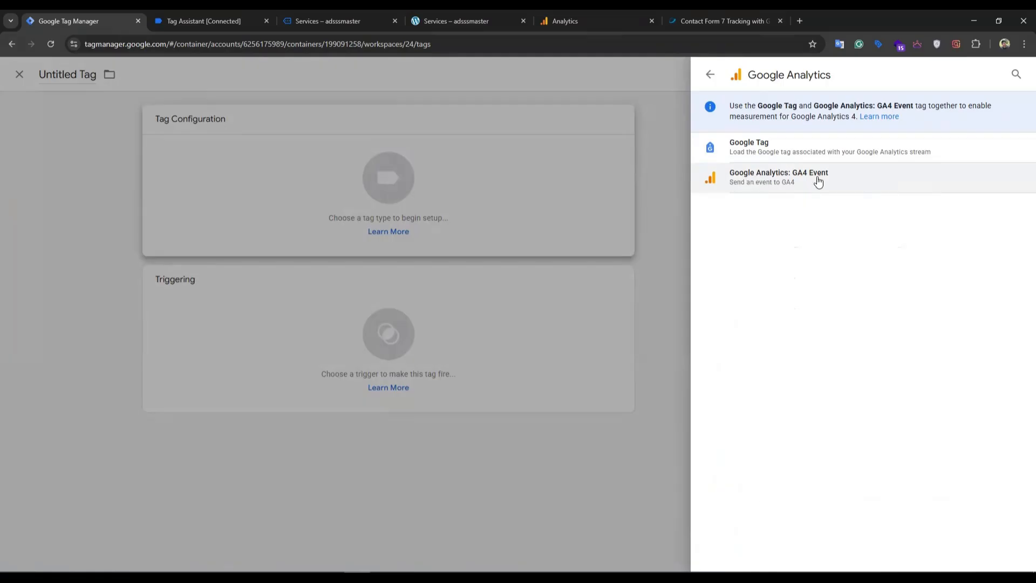
click(710, 75)
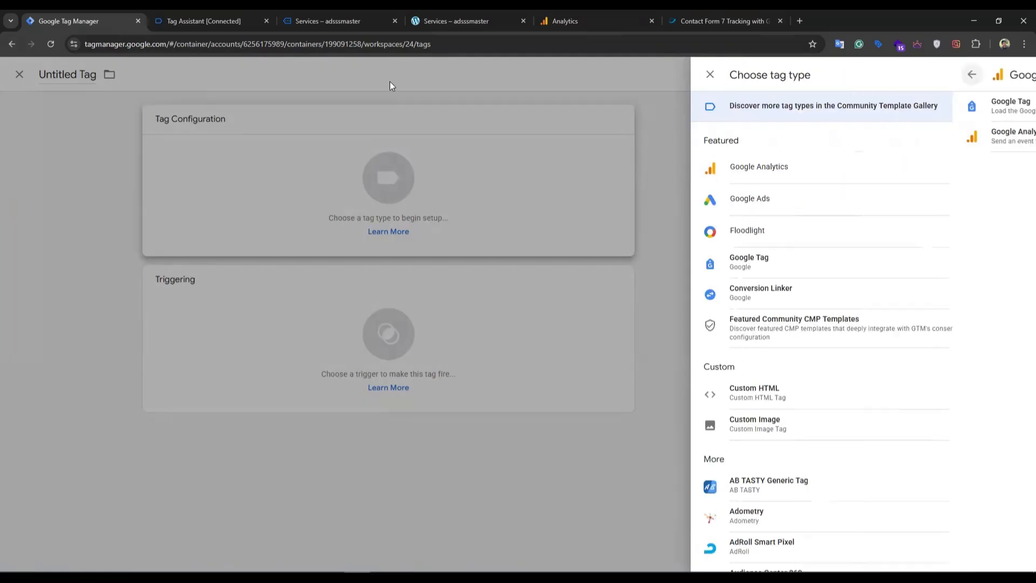
click(710, 74)
click(279, 74)
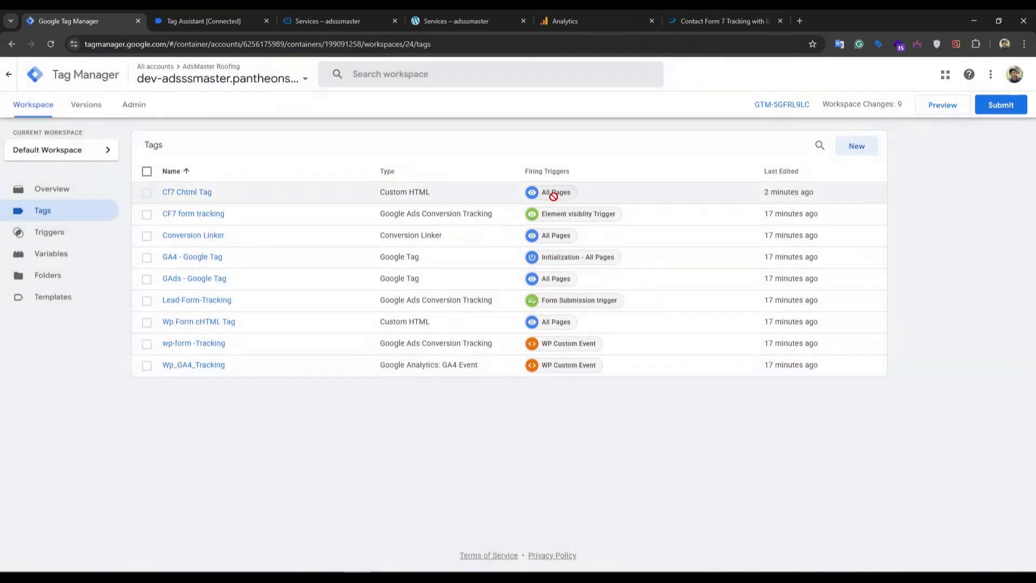
- Create a new user-defined variable in the container with the type Data Layer Variable
click(52, 256)
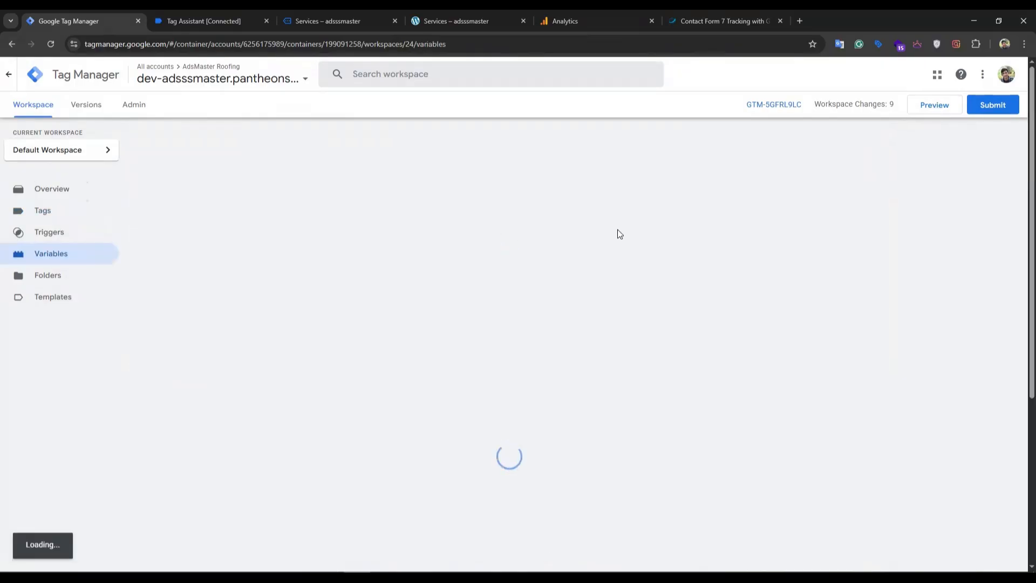
scroll(605, 247, down, 5)
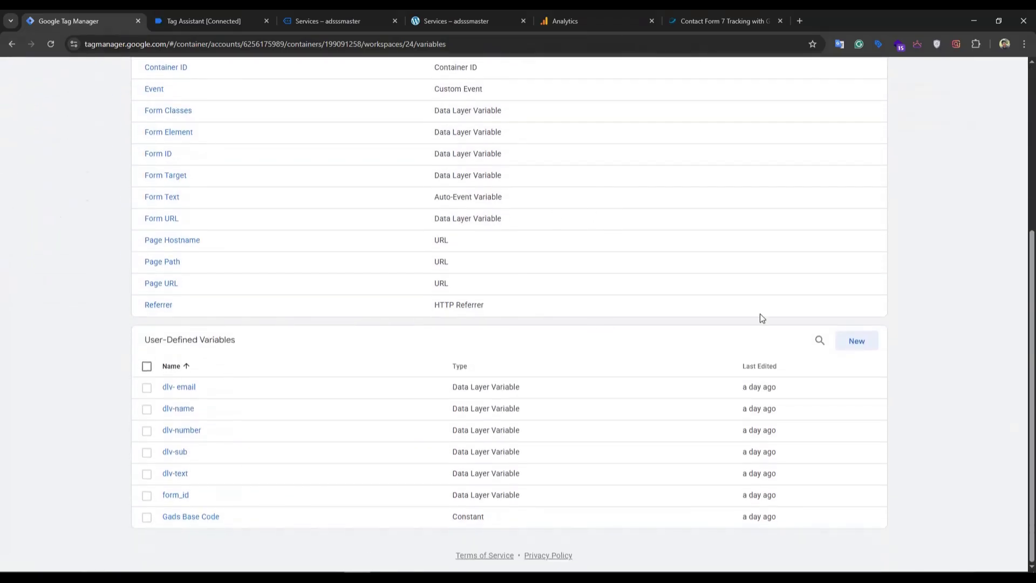
click(212, 21)
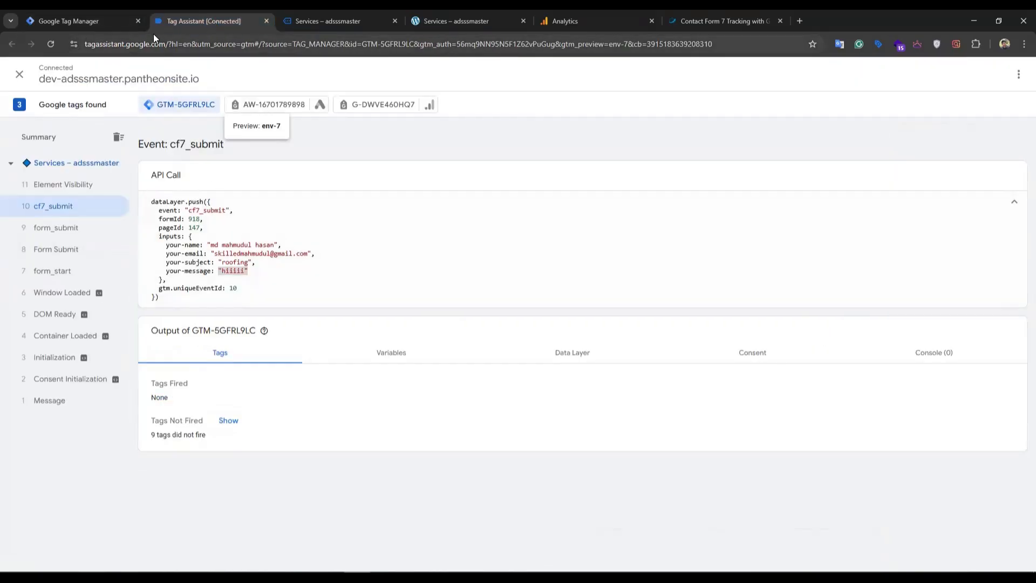
click(83, 20)
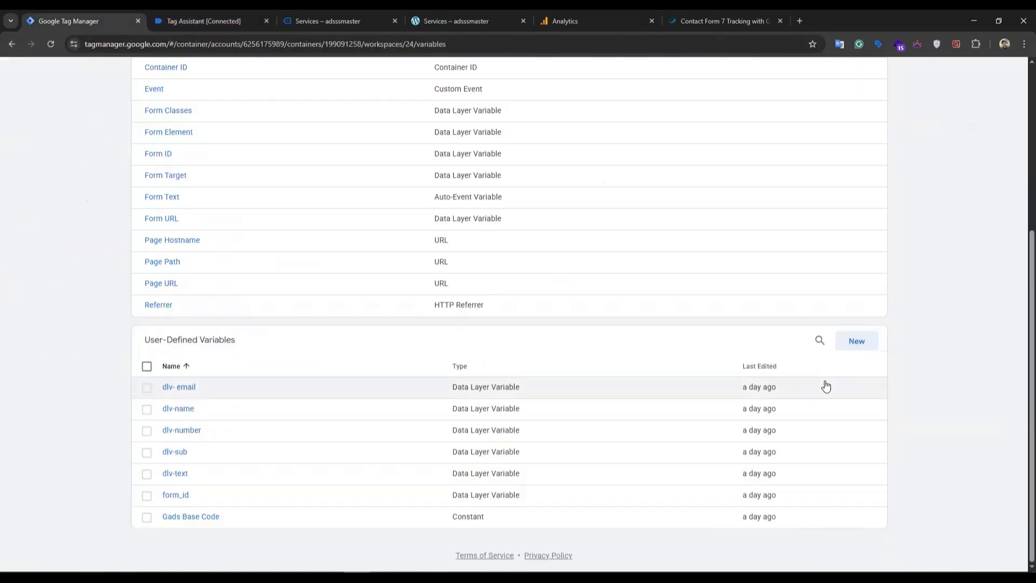
click(859, 341)
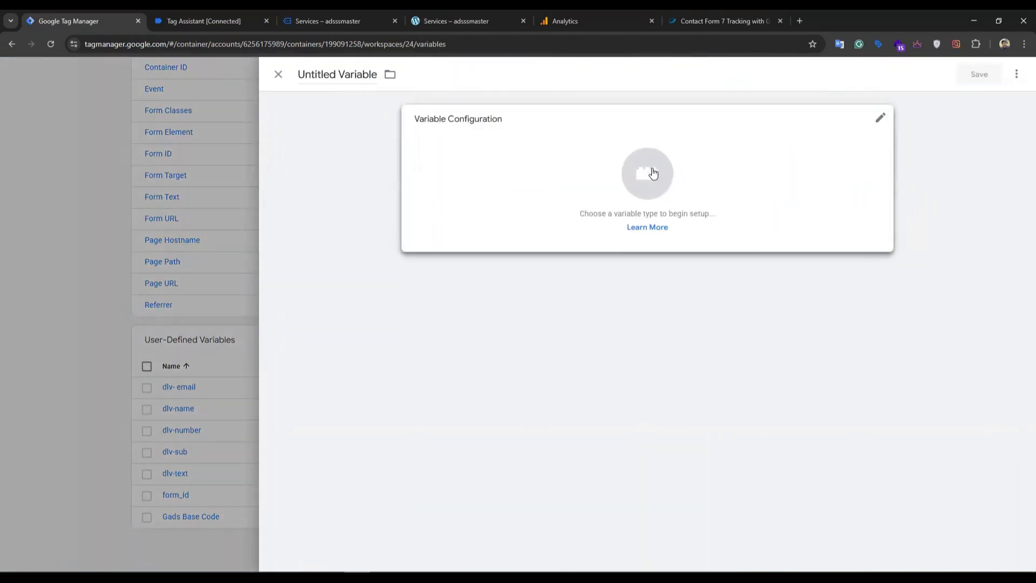
click(649, 172)
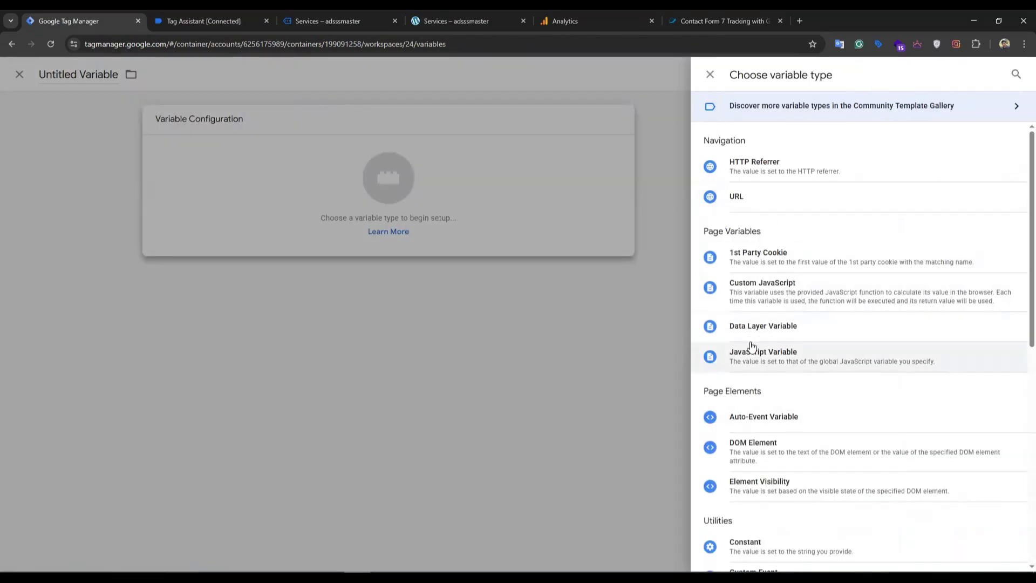
click(781, 332)
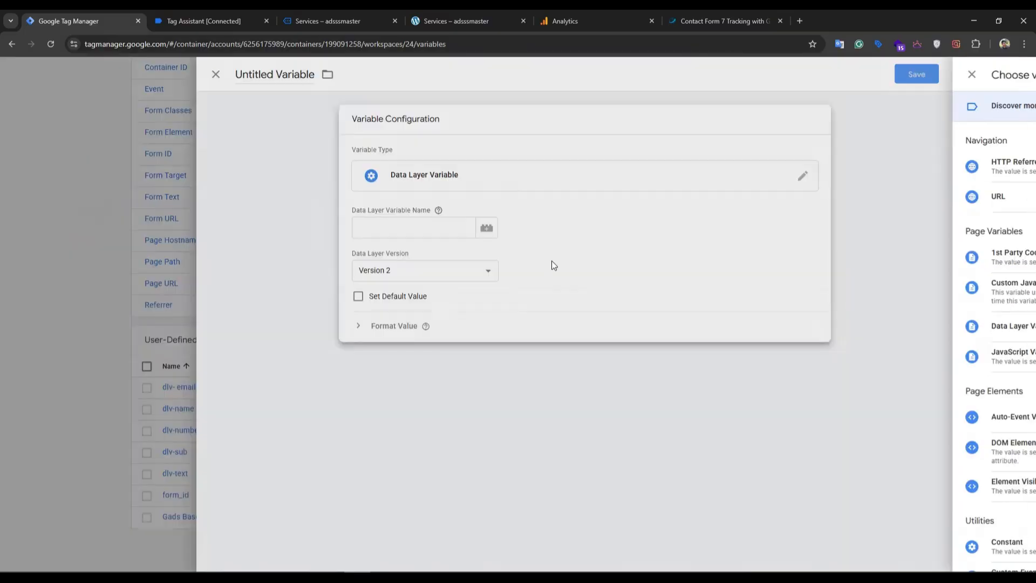
- Set the Data Layer Variable Name to formId, copied from the cf7_submit event in Tag Assistant
click(454, 223)
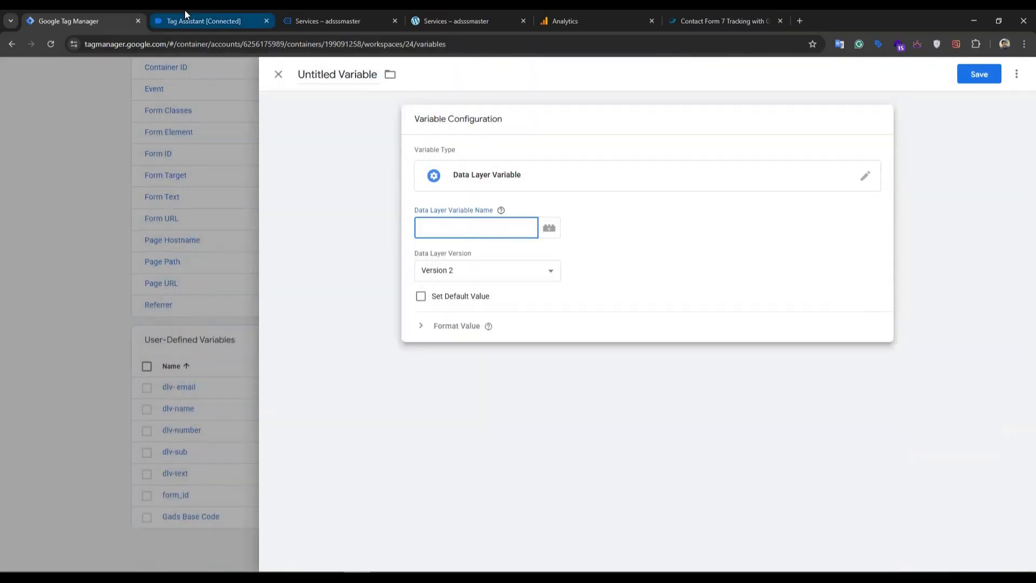
click(198, 21)
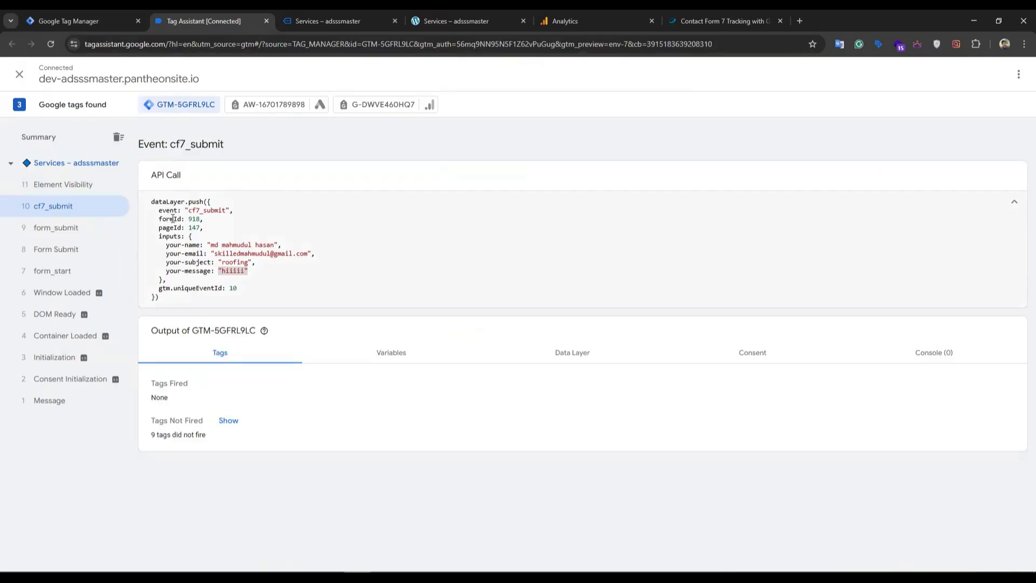
double_click(173, 219)
key(ctrl+c)
click(108, 19)
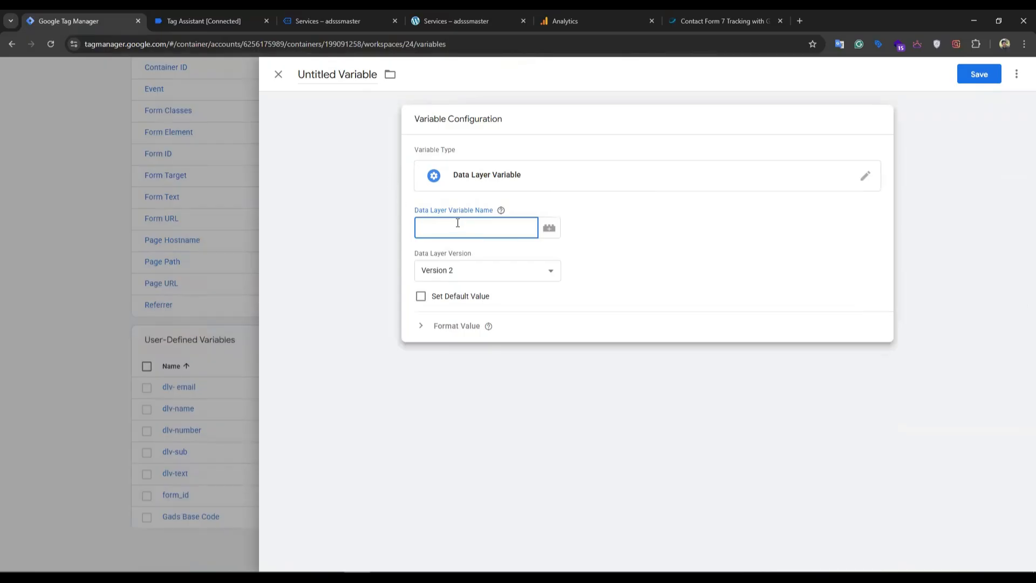
key(ctrl+v)
- Save the formId data layer variable under the name "dlv - formid"
click(990, 78)
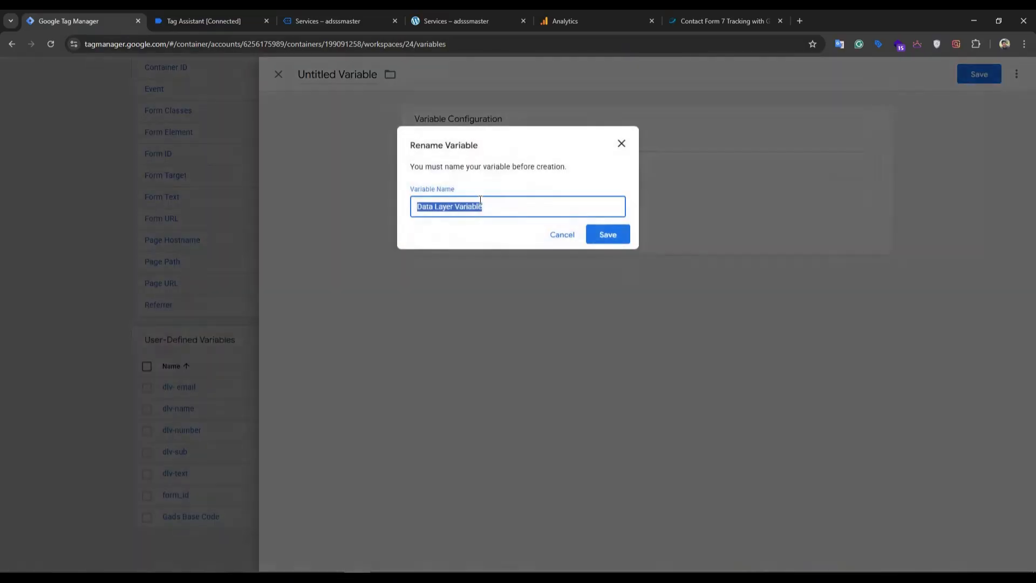
text(dlv)
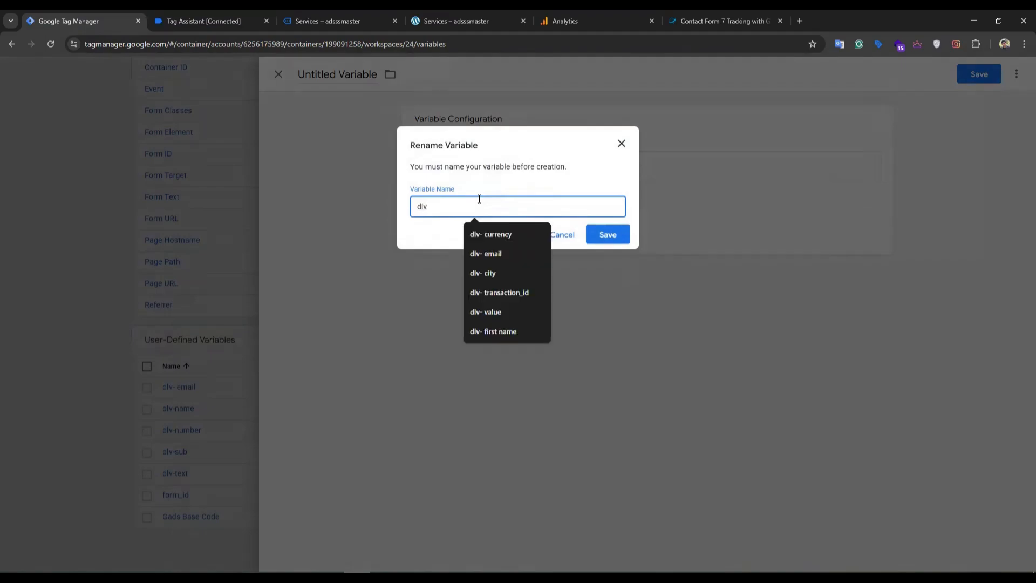
text( -)
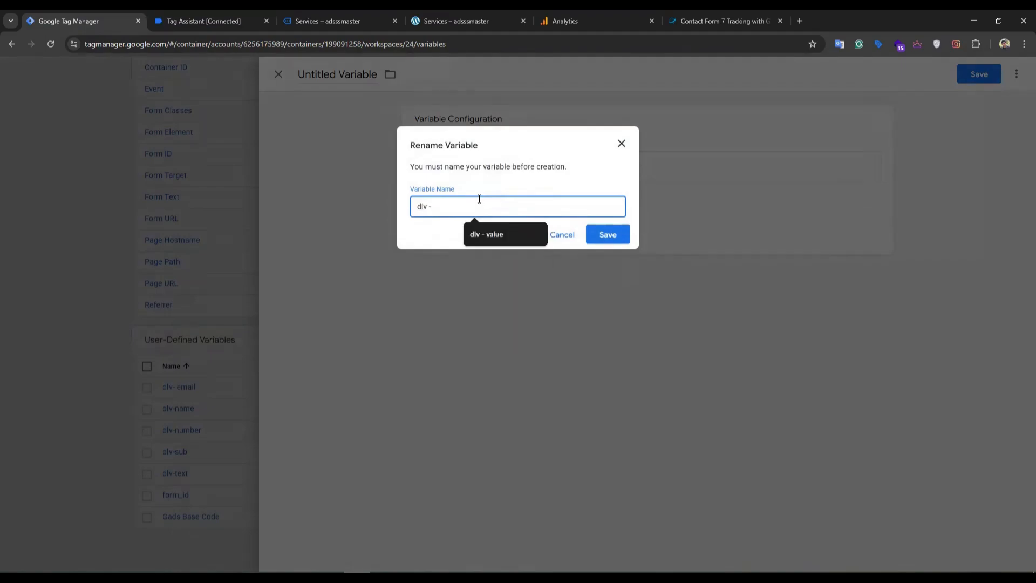
text( f)
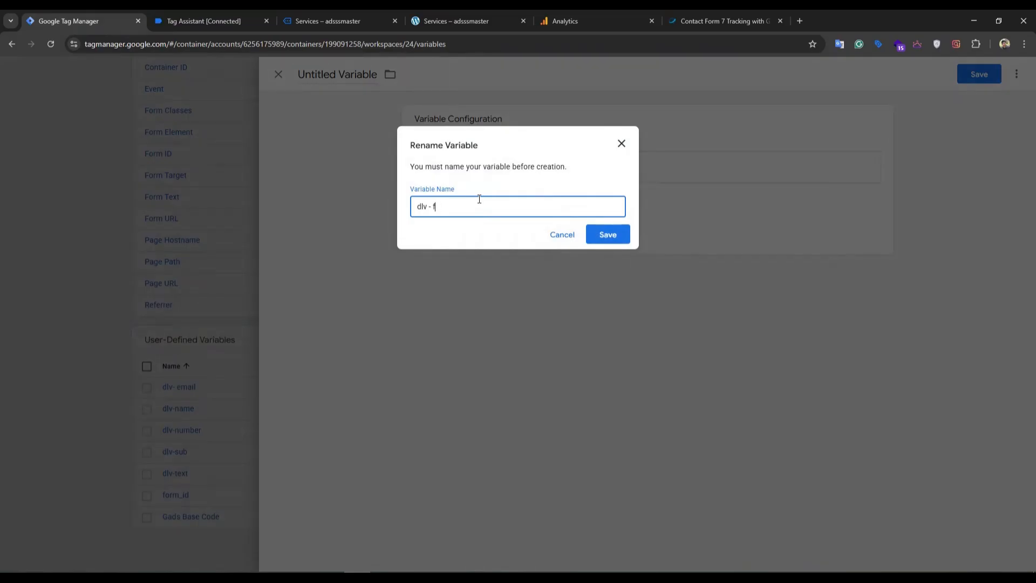
text(ormid)
click(607, 234)
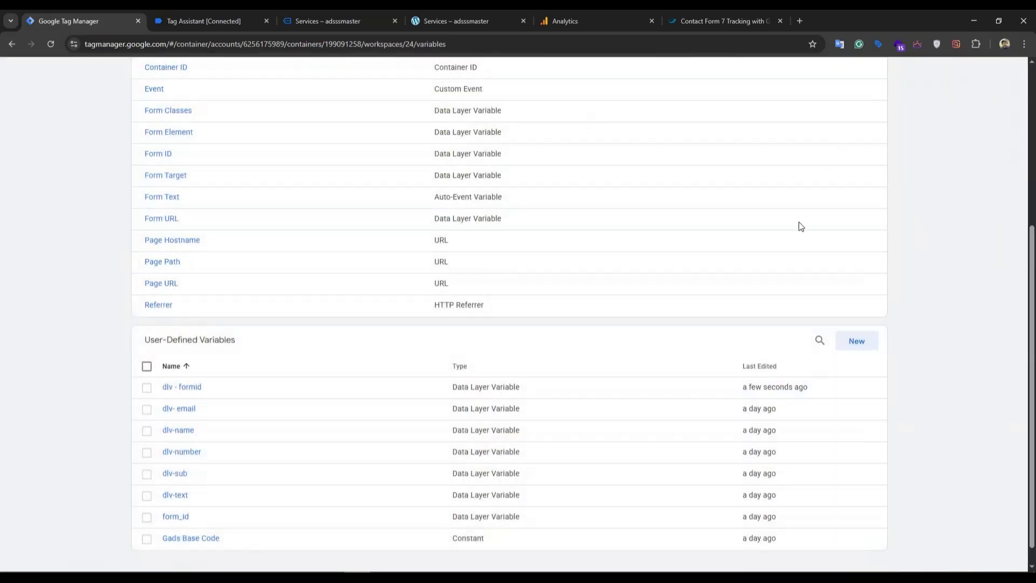
- Create another user-defined variable with the type Data Layer Variable for the form's name field
click(858, 346)
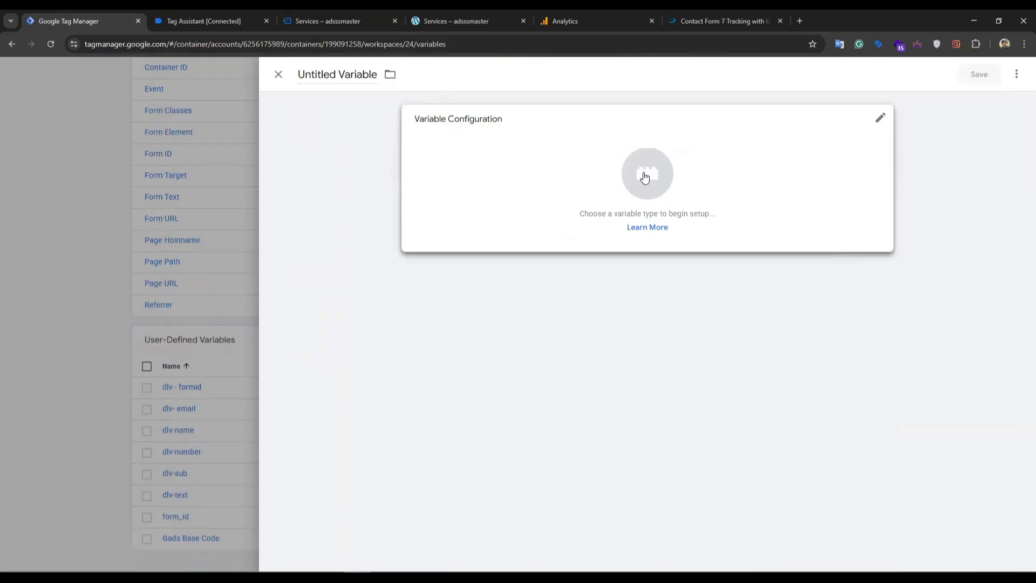
click(647, 174)
click(743, 324)
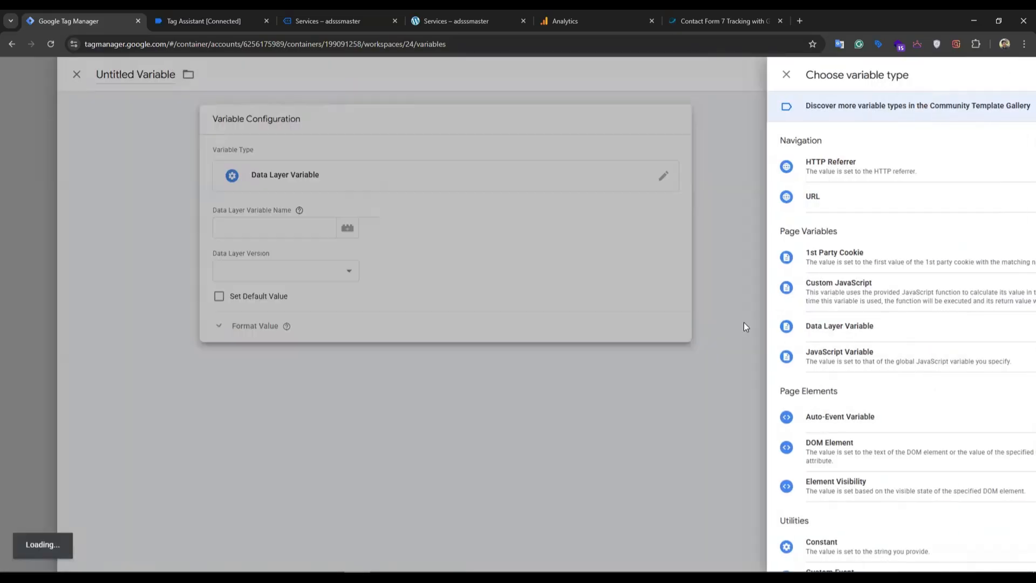
click(440, 227)
- Copy the inputs key from the cf7_submit event in Tag Assistant and enter "inputs." as the start of the Data Layer Variable Name
click(205, 20)
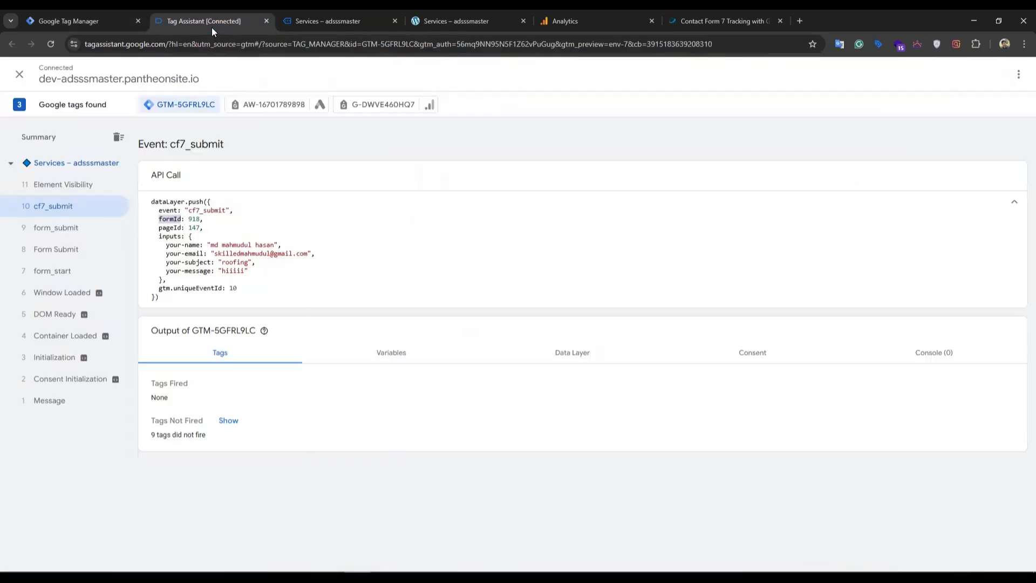
click(161, 240)
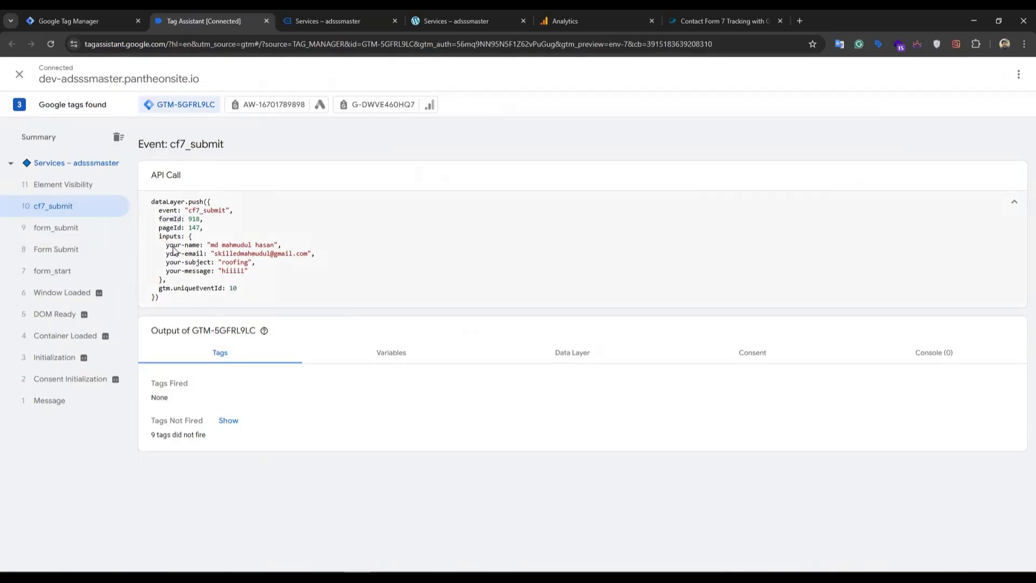
drag(168, 246, 240, 273)
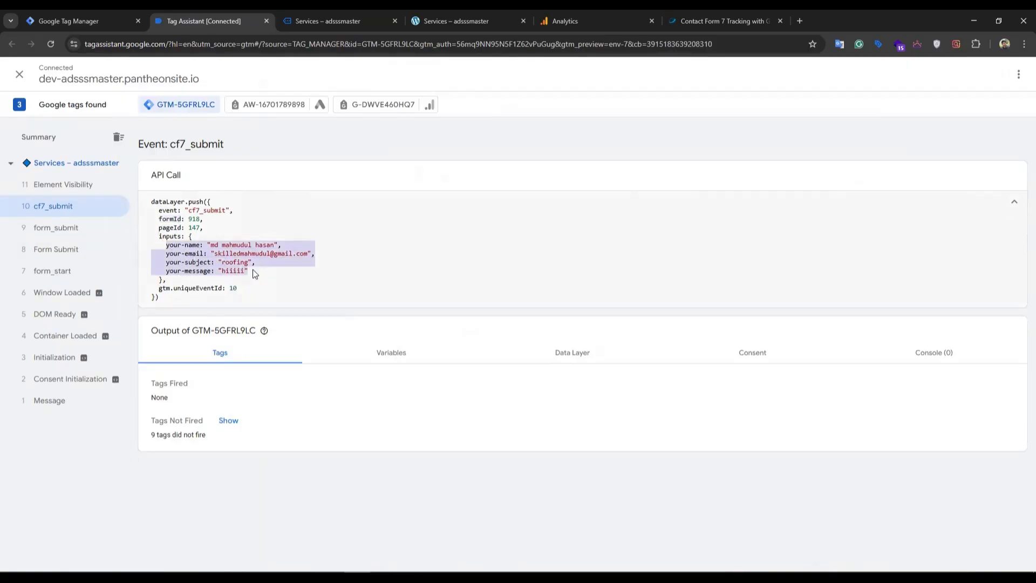
click(218, 262)
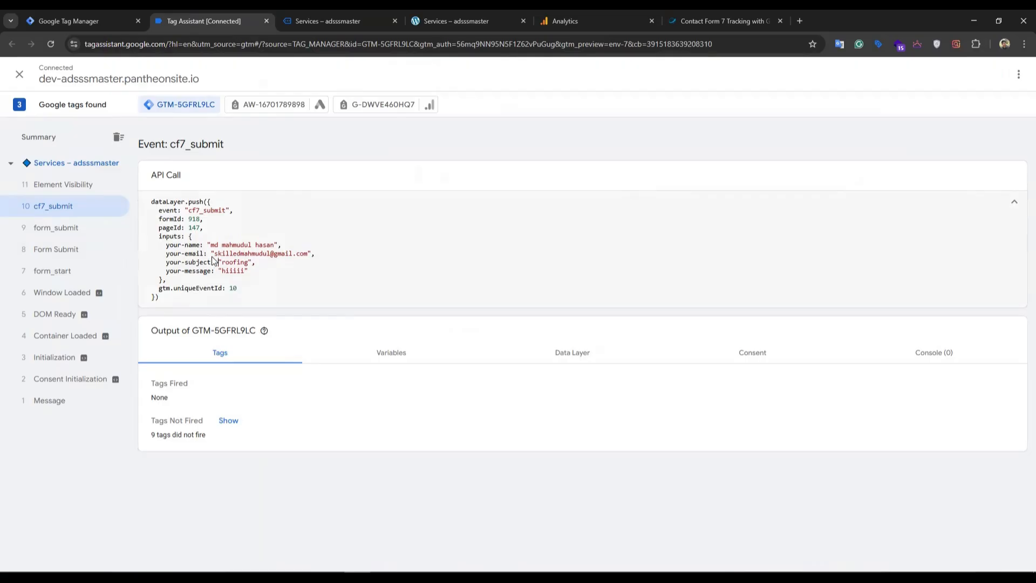
double_click(167, 237)
key(ctrl+c)
click(98, 19)
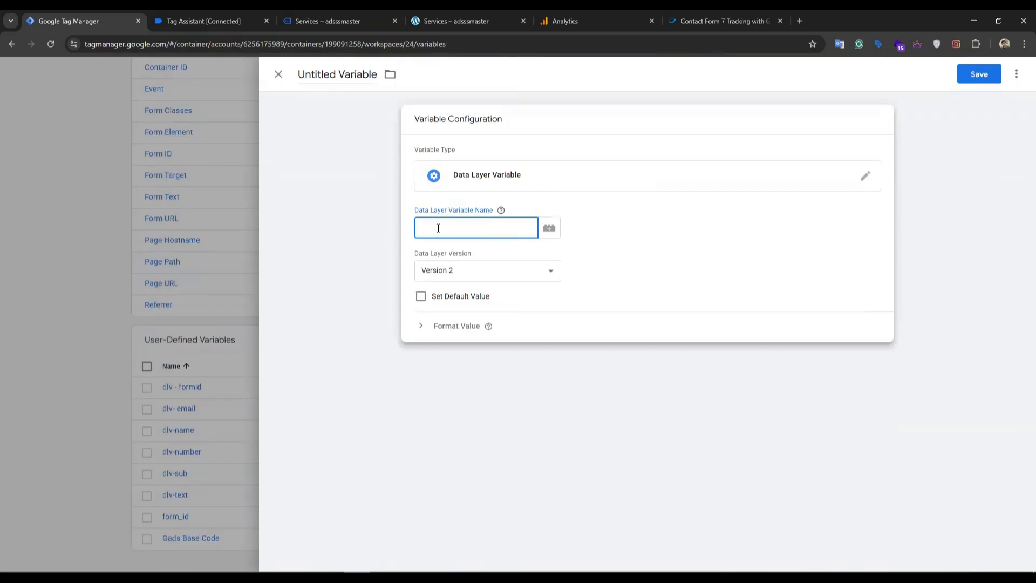
key(ctrl+v)
text(.)
- Complete the Data Layer Variable Name as inputs.your-name, using the your-name key from the cf7_submit event
click(203, 22)
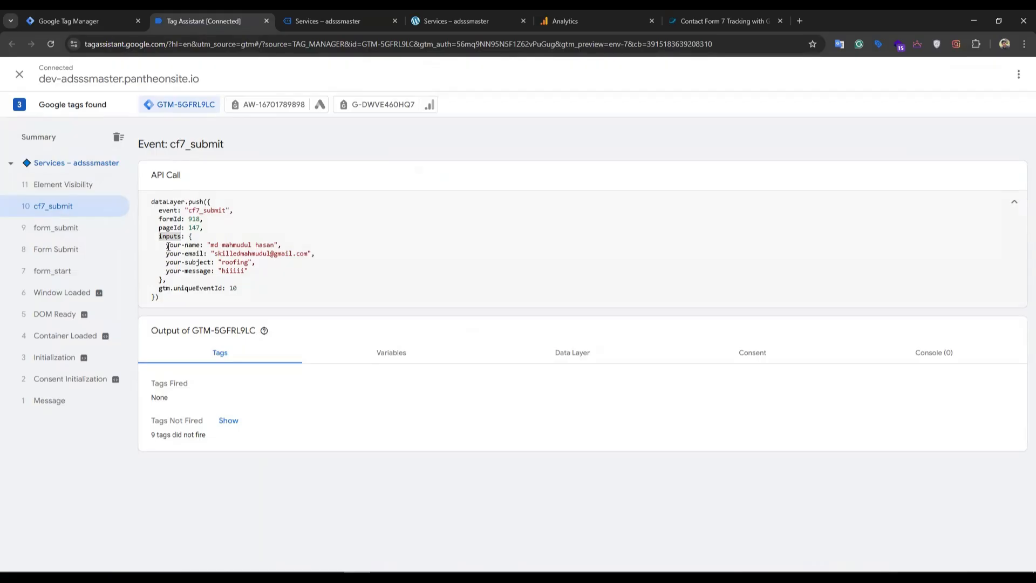
drag(166, 246, 194, 248)
click(112, 16)
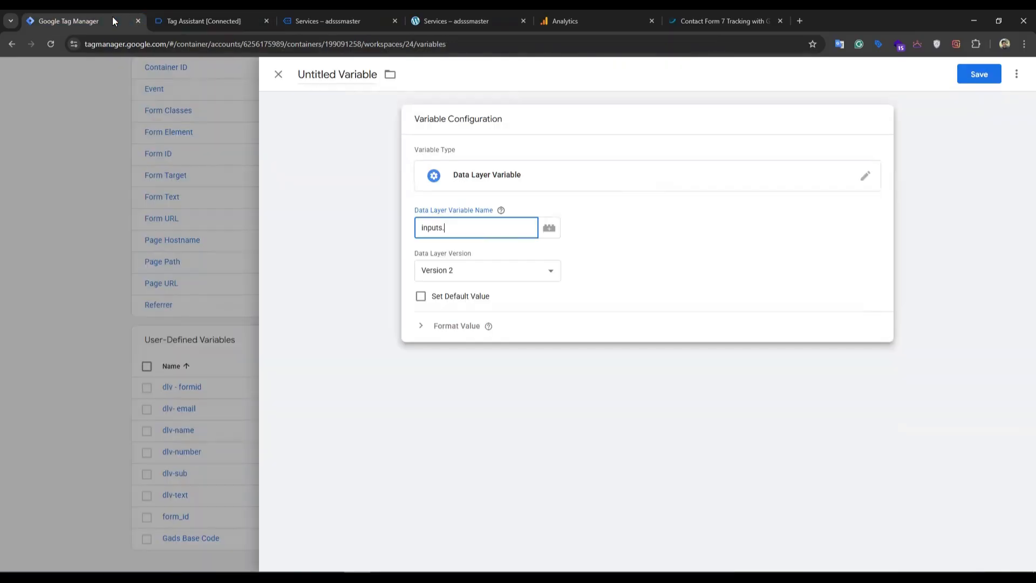
text(your-name)
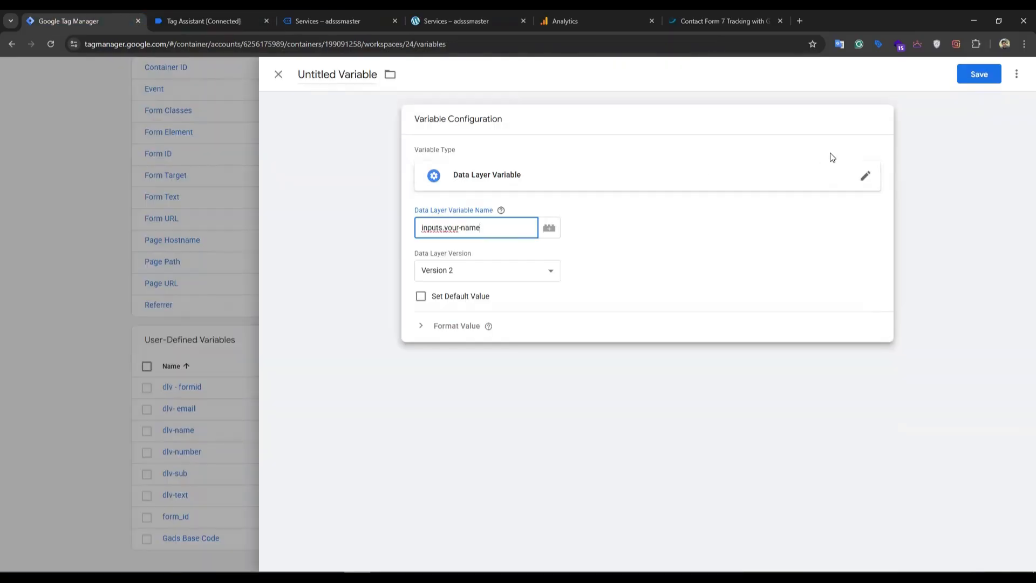
- Save the inputs.your-name variable under the name "dlv - name"
click(976, 79)
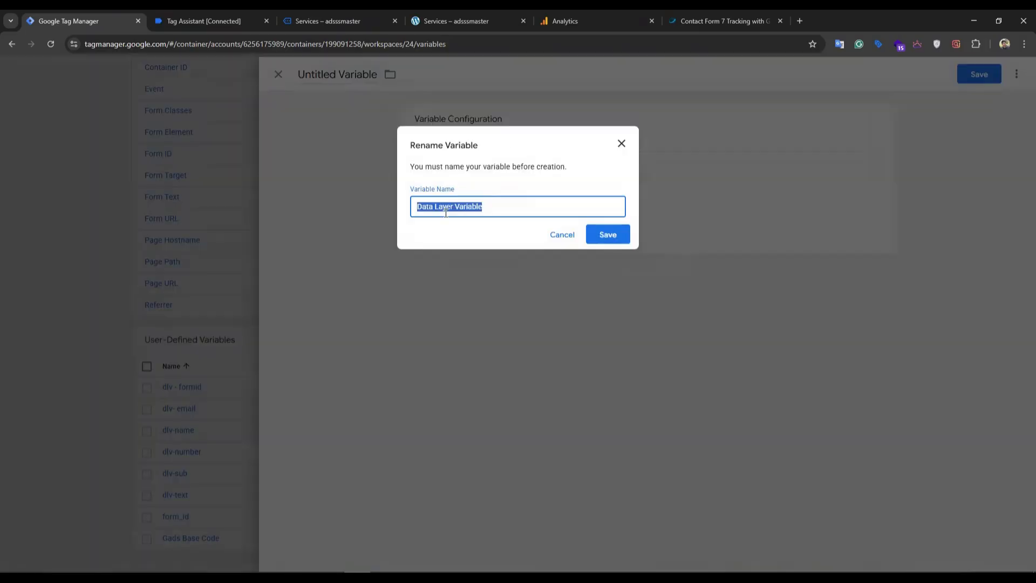
text(dl)
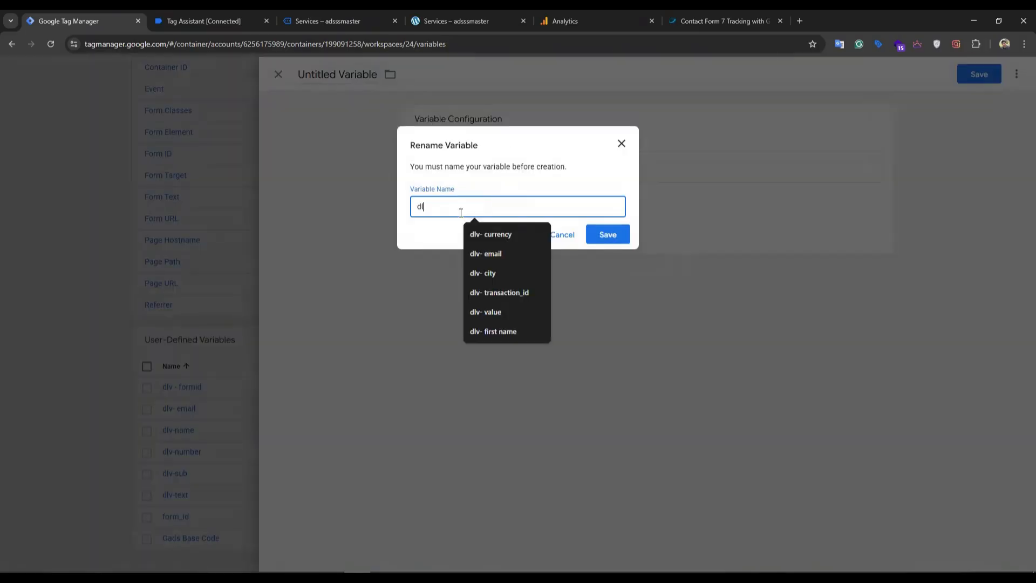
text(v -)
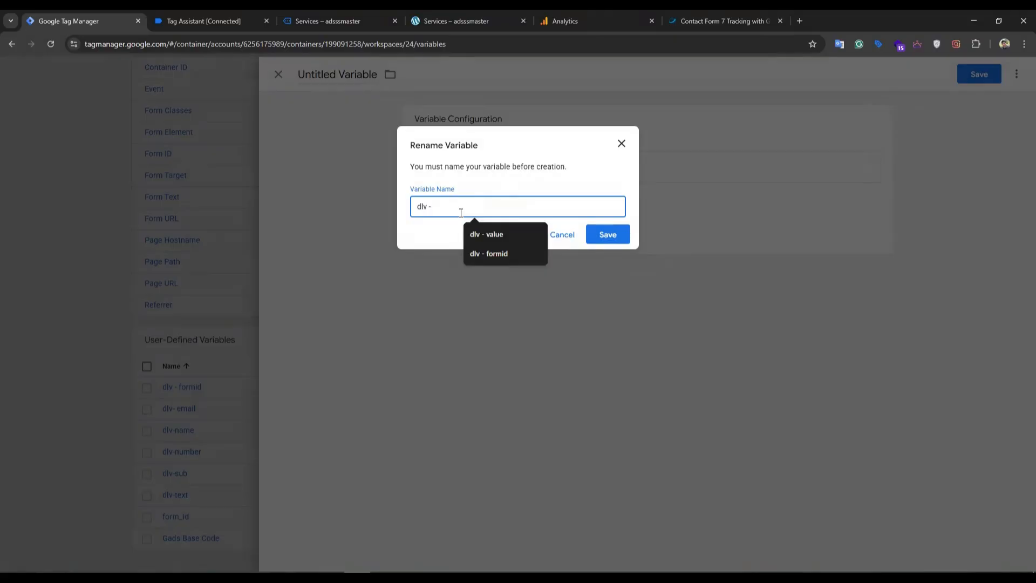
text( name)
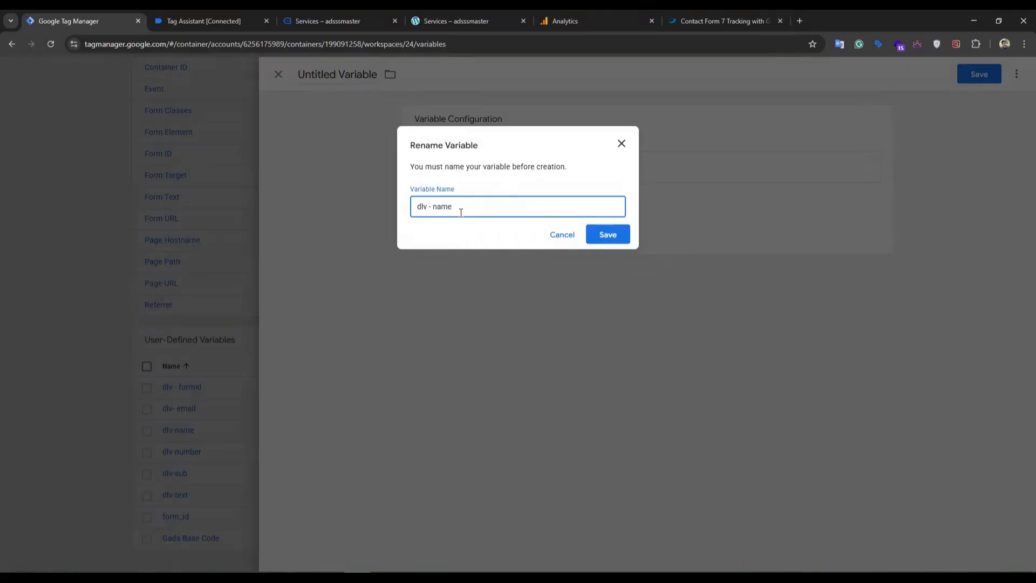
click(592, 234)
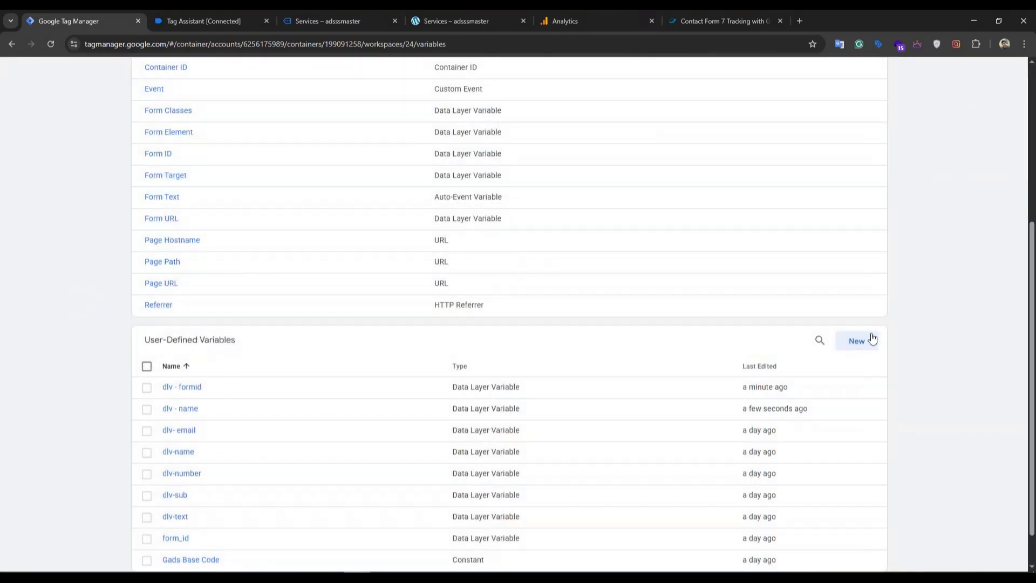
- Create a further user-defined variable with the type Data Layer Variable for the form's email field
click(852, 343)
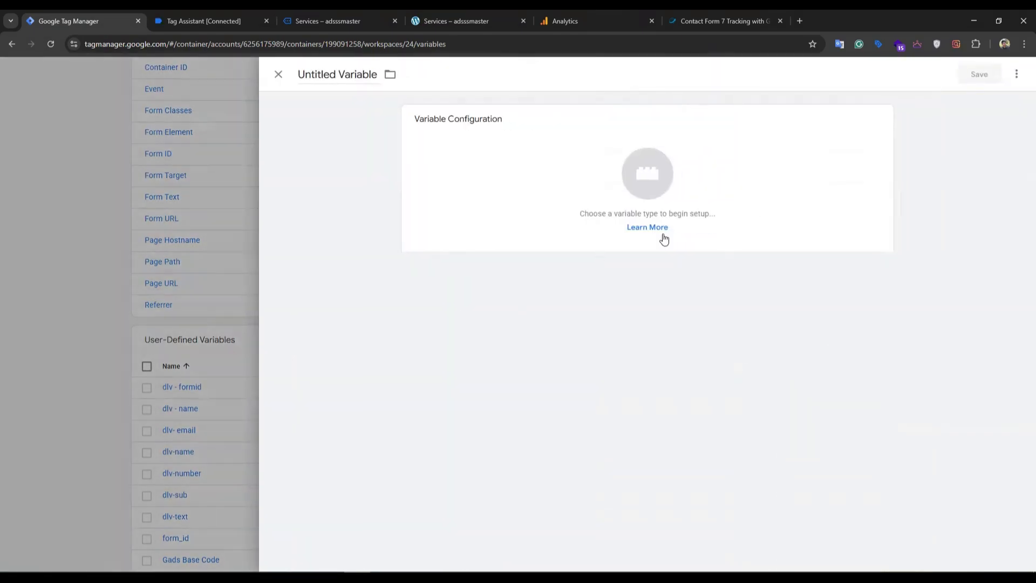
click(653, 179)
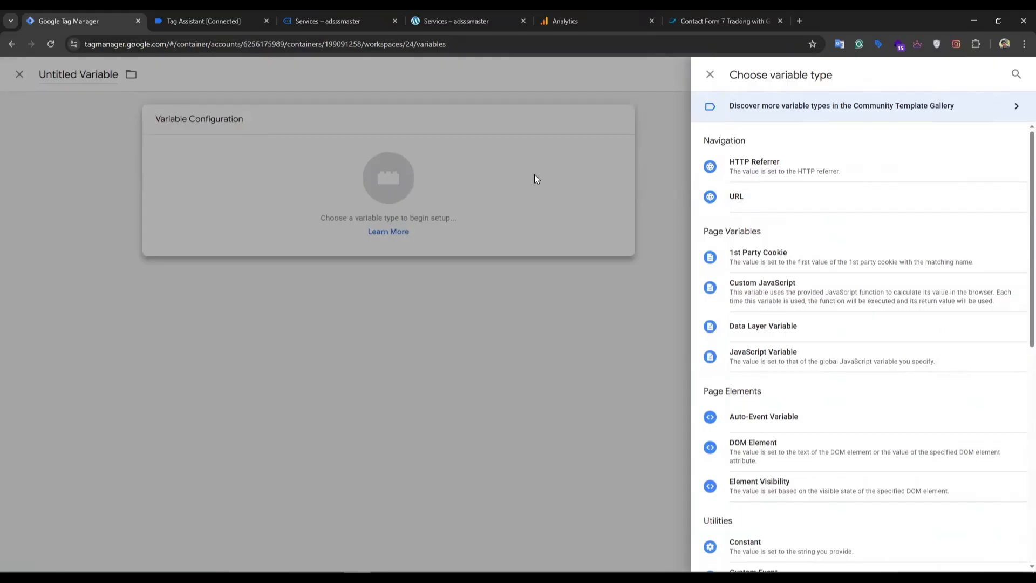
click(766, 326)
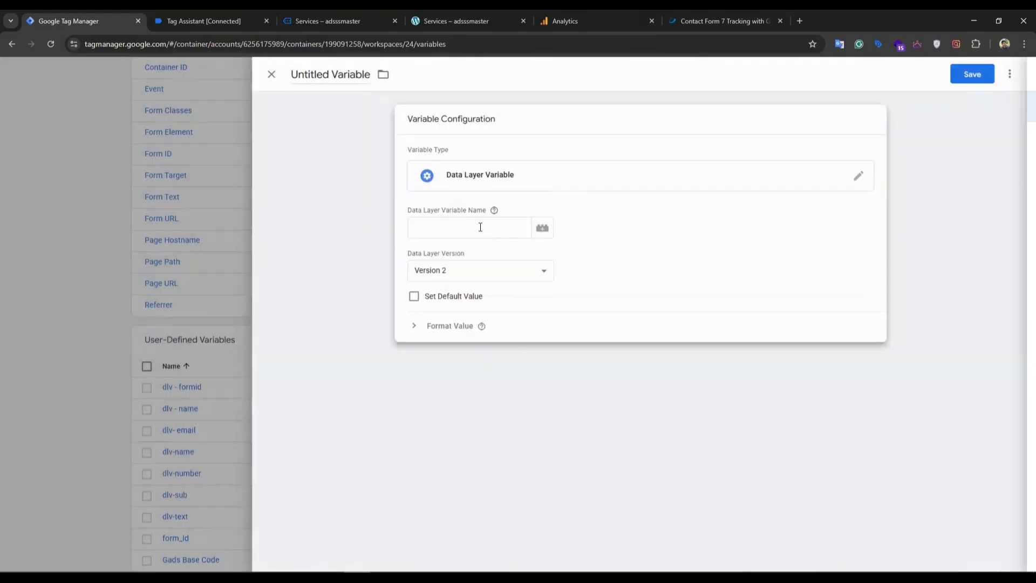
click(460, 233)
- Begin the email variable's Data Layer Variable Name with "inputs.", copying the inputs key from the cf7_submit event in Tag Assistant
click(191, 21)
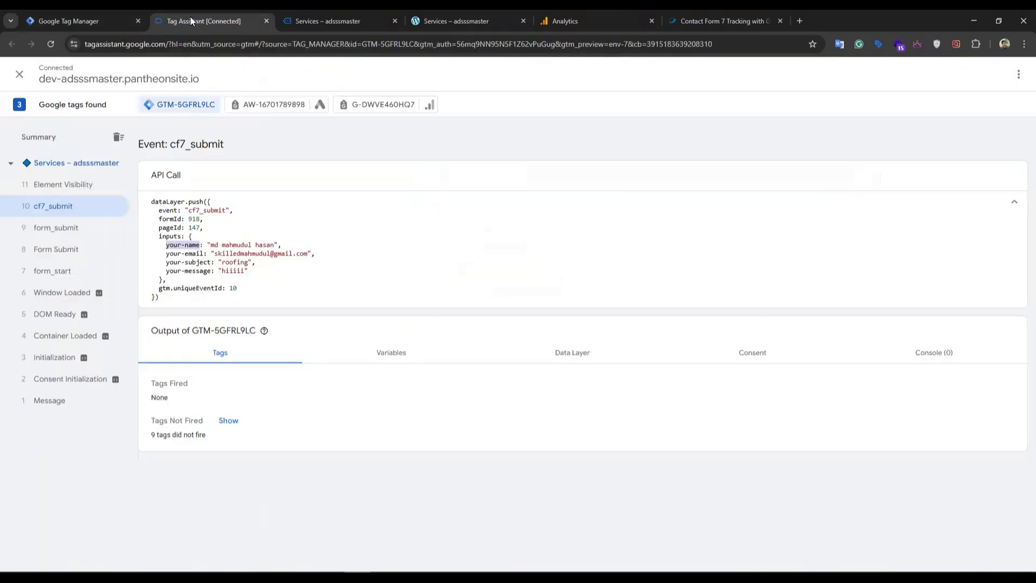
click(191, 252)
double_click(171, 237)
key(ctrl+c)
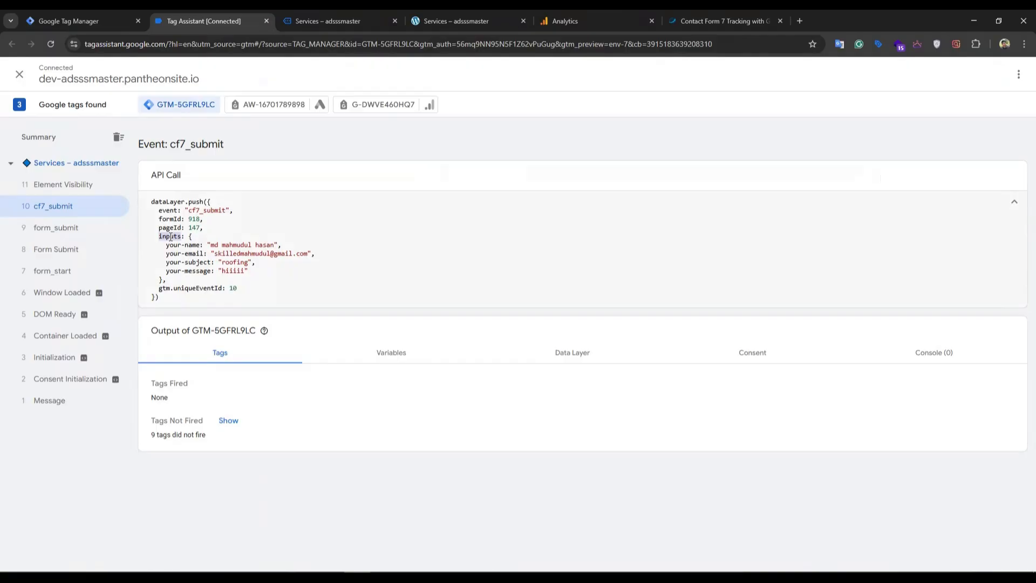
click(330, 22)
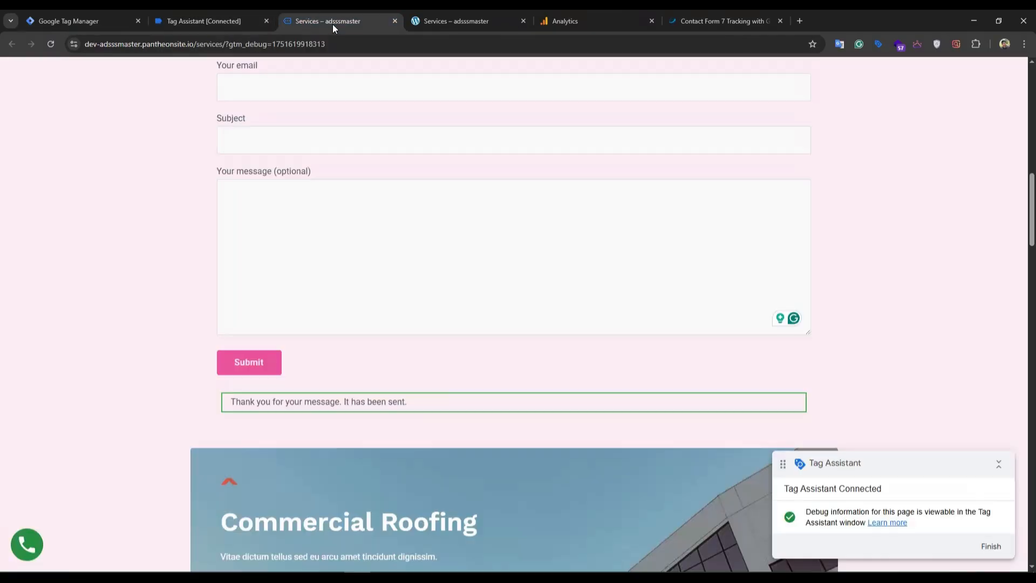
click(88, 21)
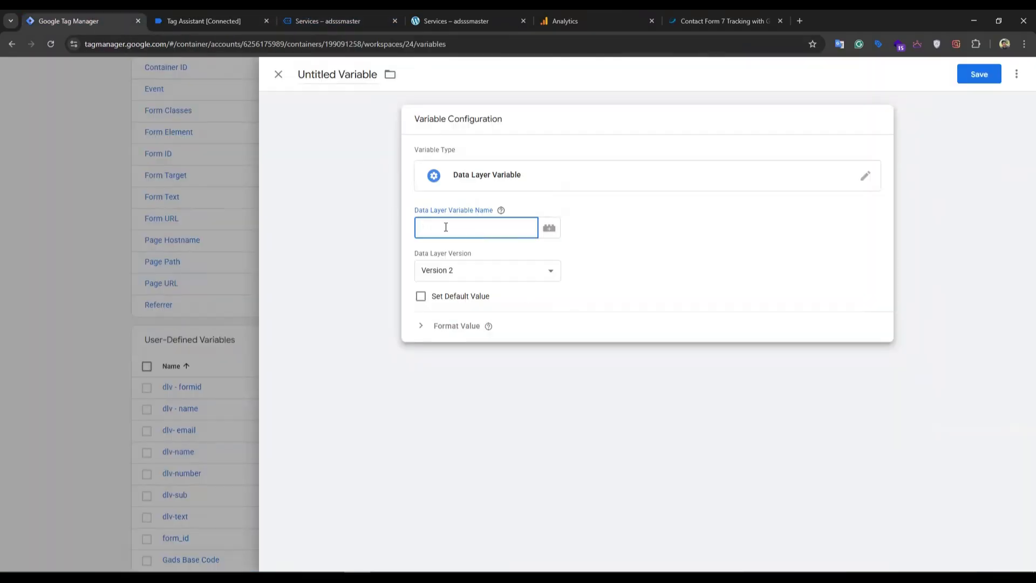
key(ctrl+v)
- Copy the your-email key from the cf7_submit event and append it to make the Data Layer Variable Name inputs.your-email
click(192, 21)
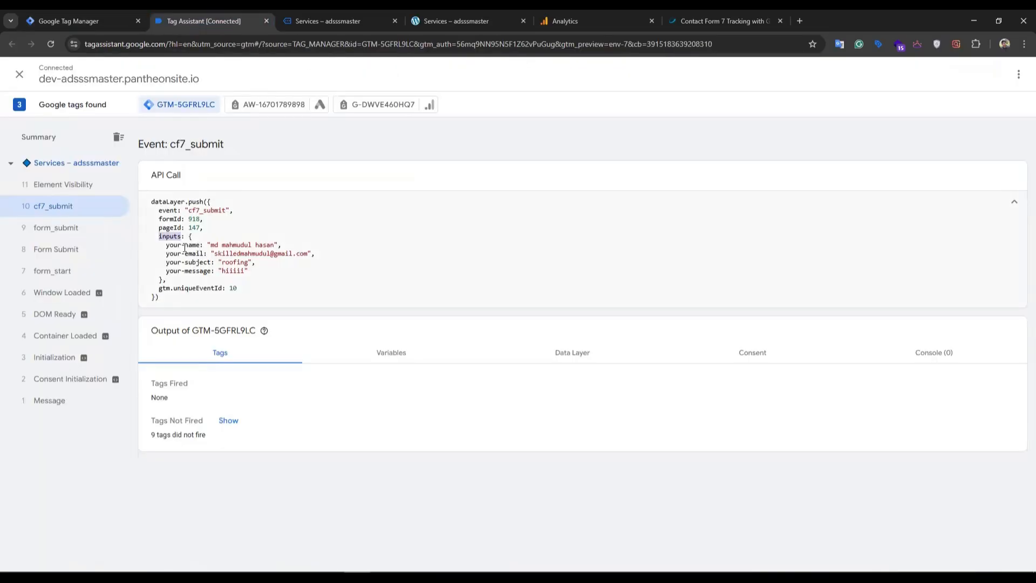
drag(166, 253, 201, 254)
key(ctrl+c)
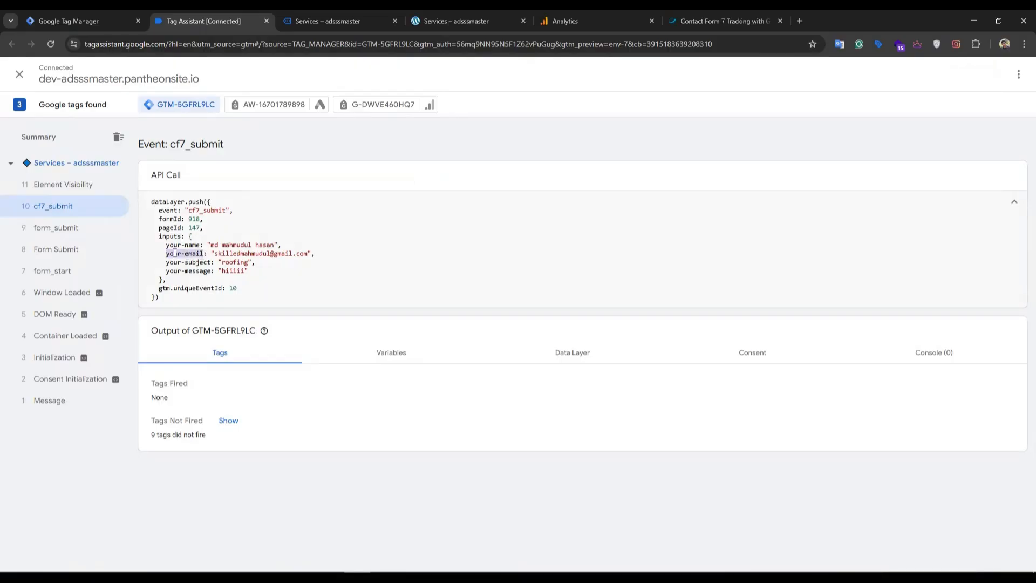
click(108, 21)
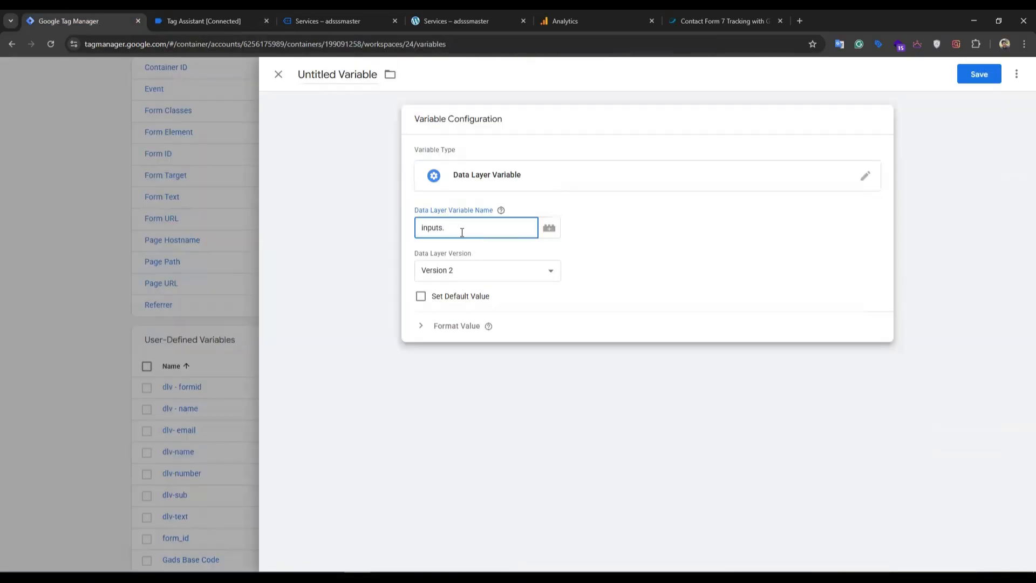
key(ctrl+v)
- Save the inputs.your-email variable under the name "dlv - email"
click(979, 74)
text(d)
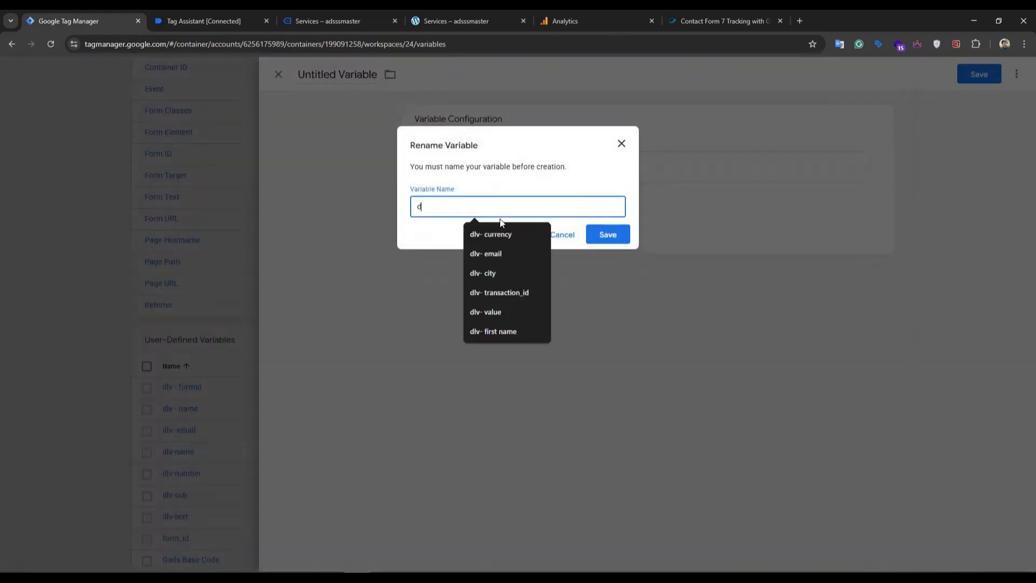
text(lv -)
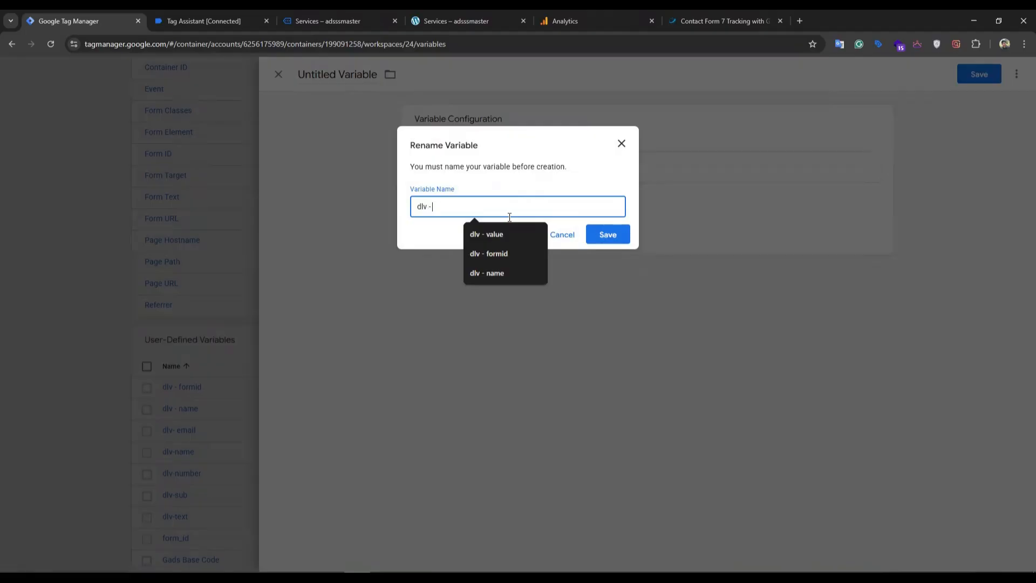
text( email)
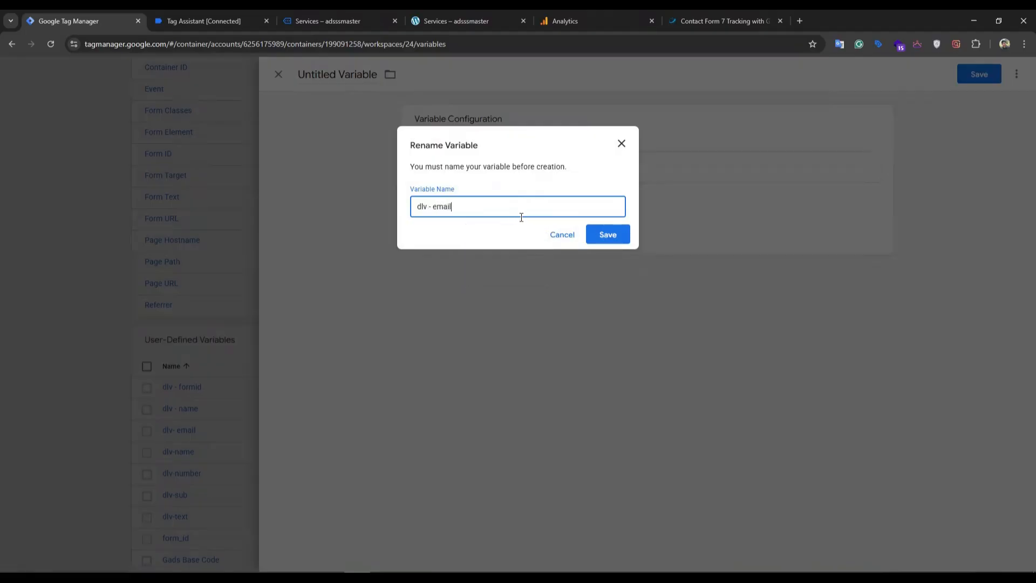
click(608, 236)
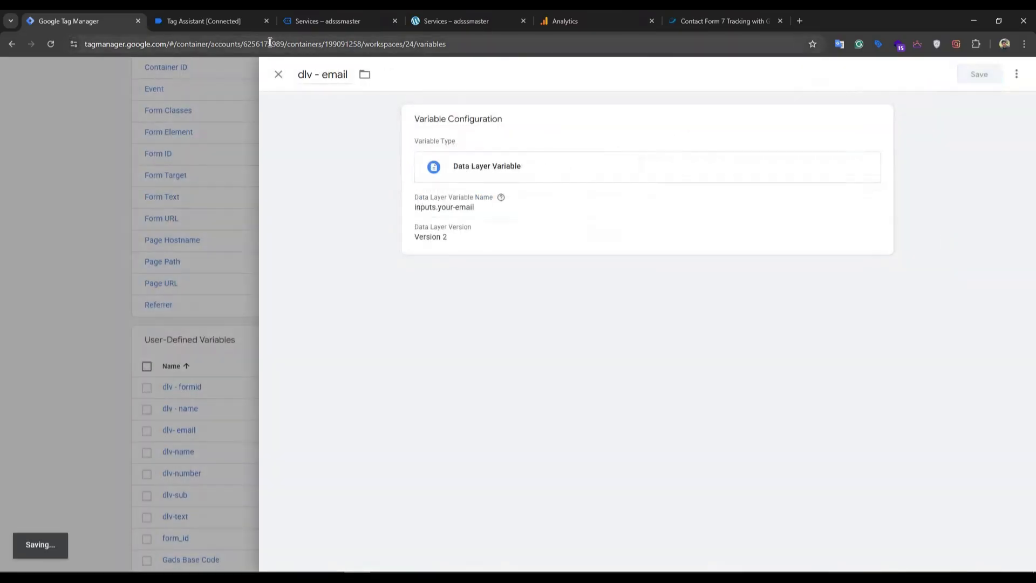
- Copy the inputs key from the cf7_submit event and create a Data Layer Variable for the form's subject field
click(216, 21)
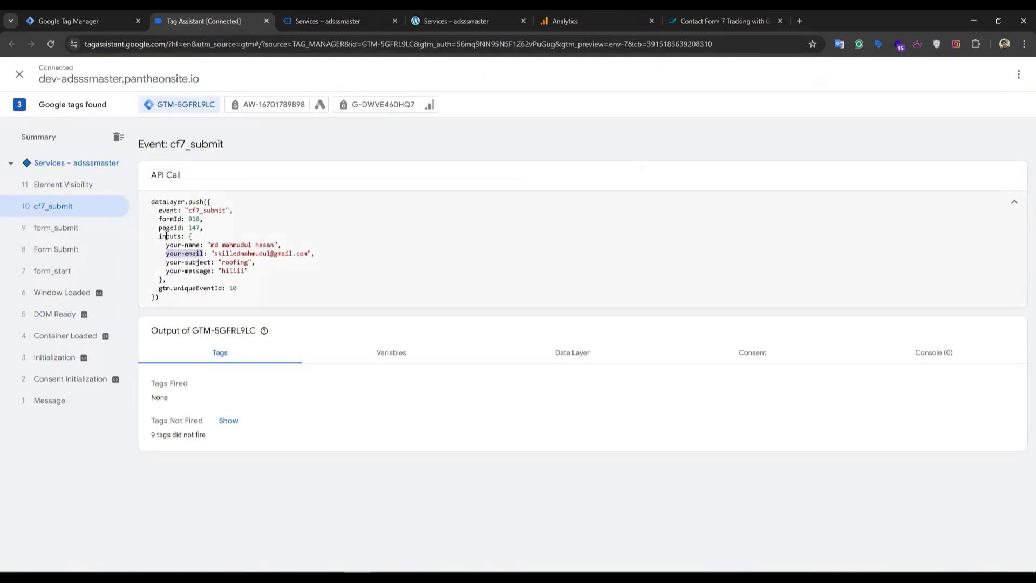
double_click(169, 236)
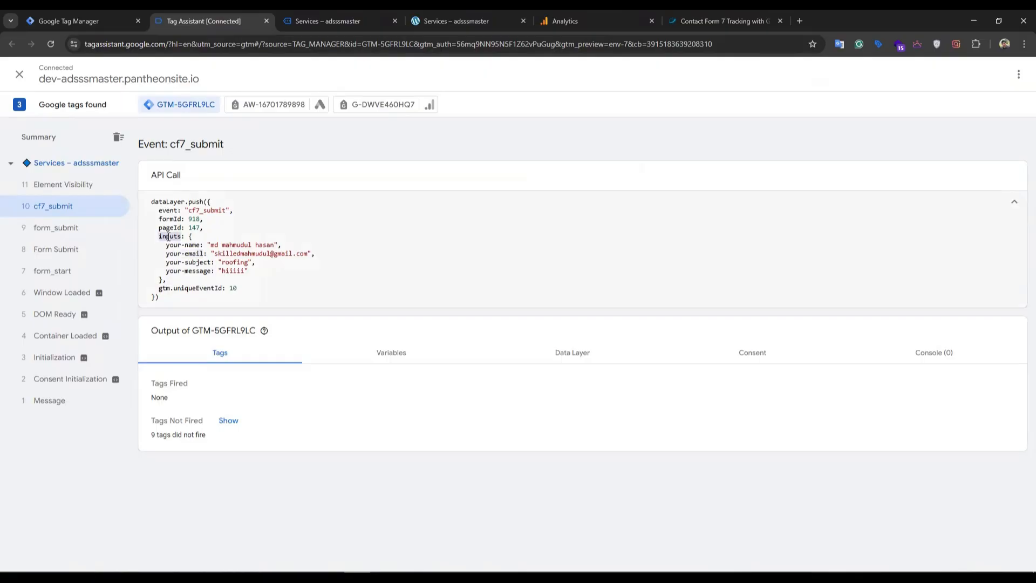
click(95, 20)
click(841, 338)
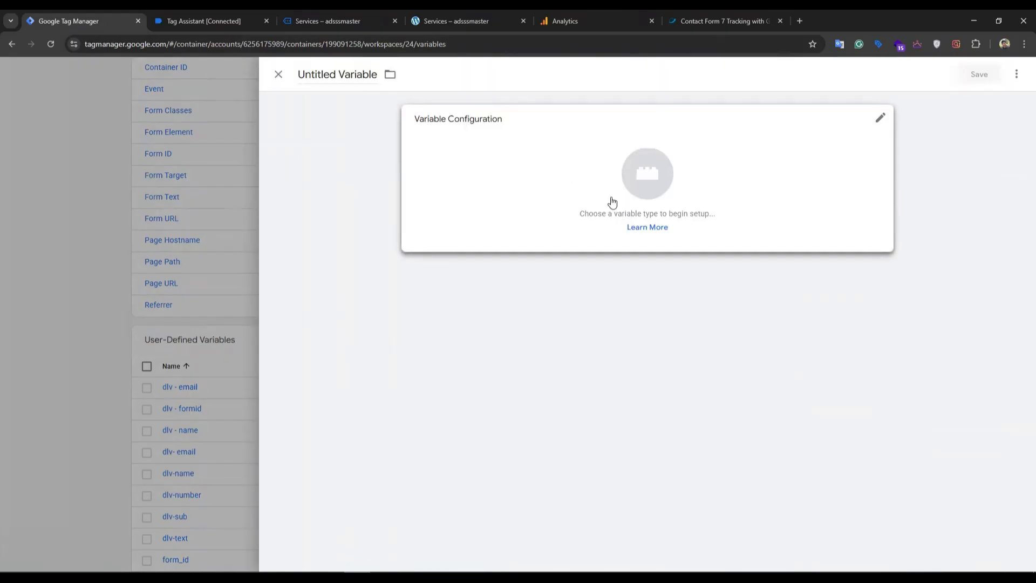
click(646, 192)
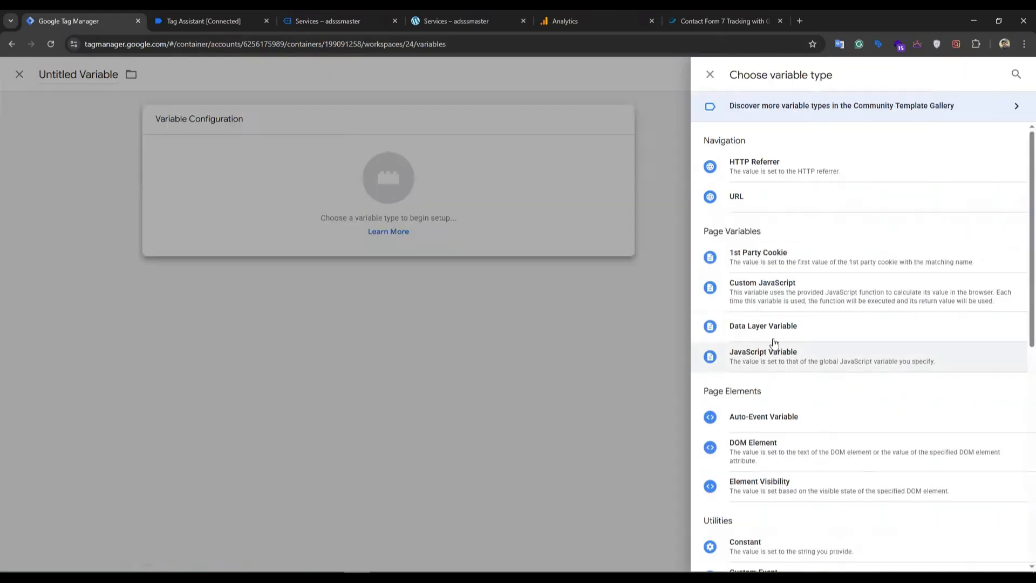
click(747, 326)
- Set the subject variable's Data Layer Variable Name to inputs.your-subject, copying the your-subject key from the cf7_submit event in Tag Assistant
click(436, 226)
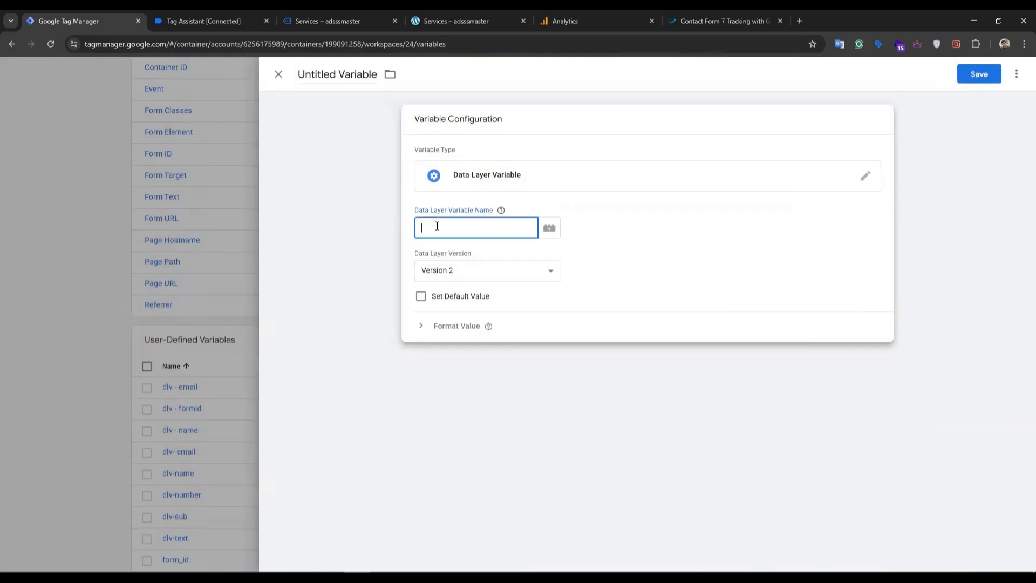
text(inputs.)
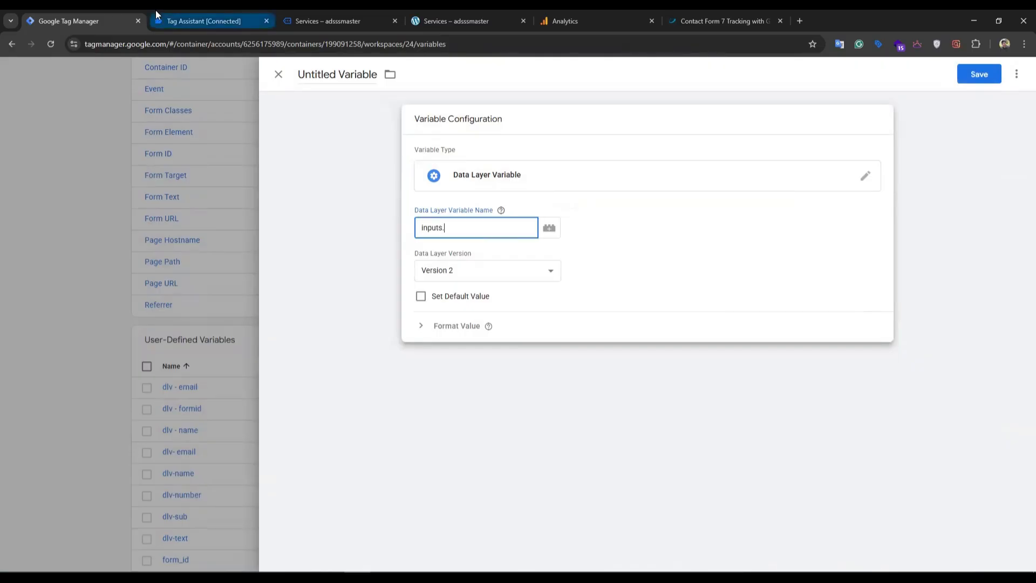
click(201, 17)
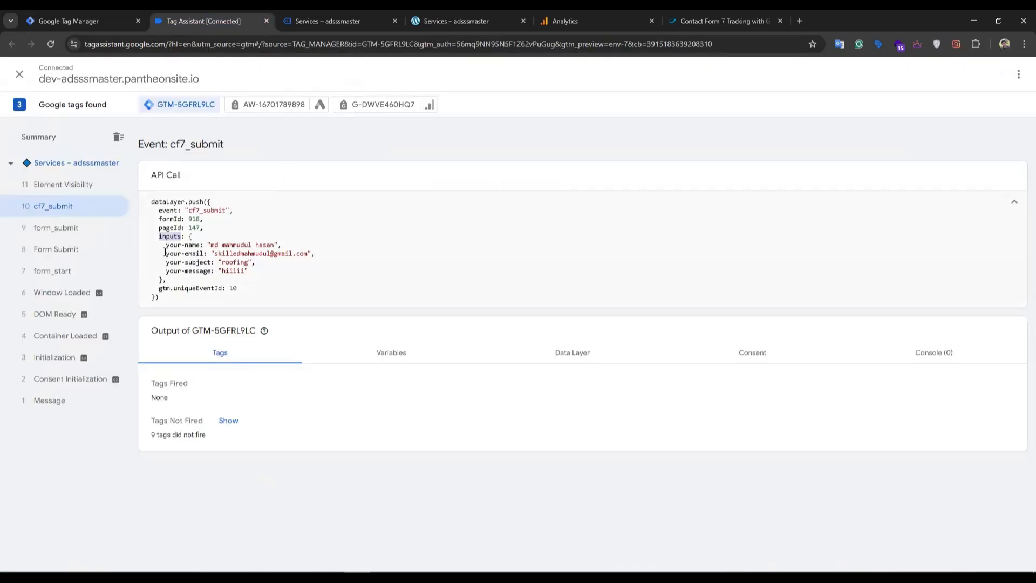
drag(168, 263, 210, 263)
key(ctrl+c)
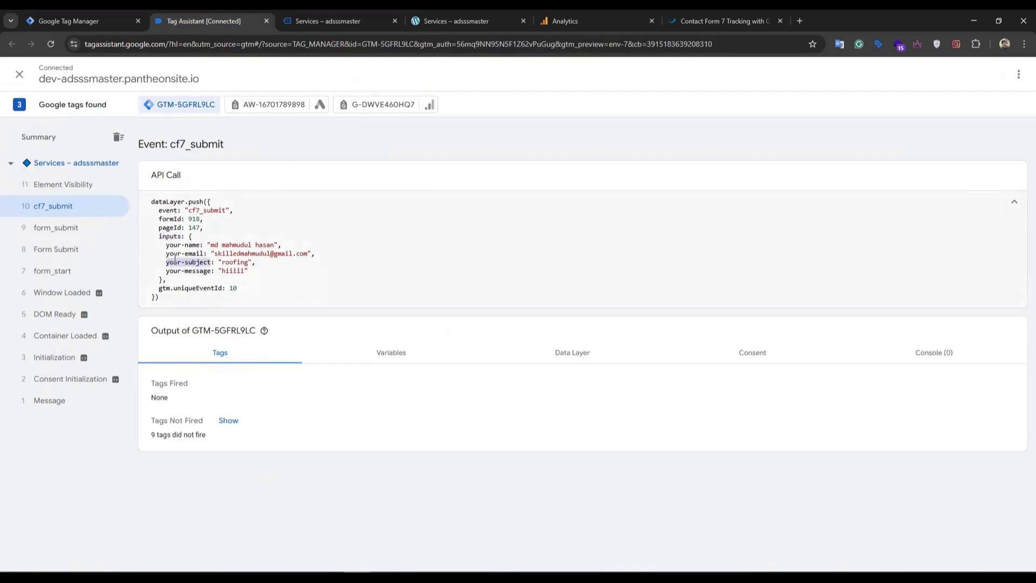
click(98, 16)
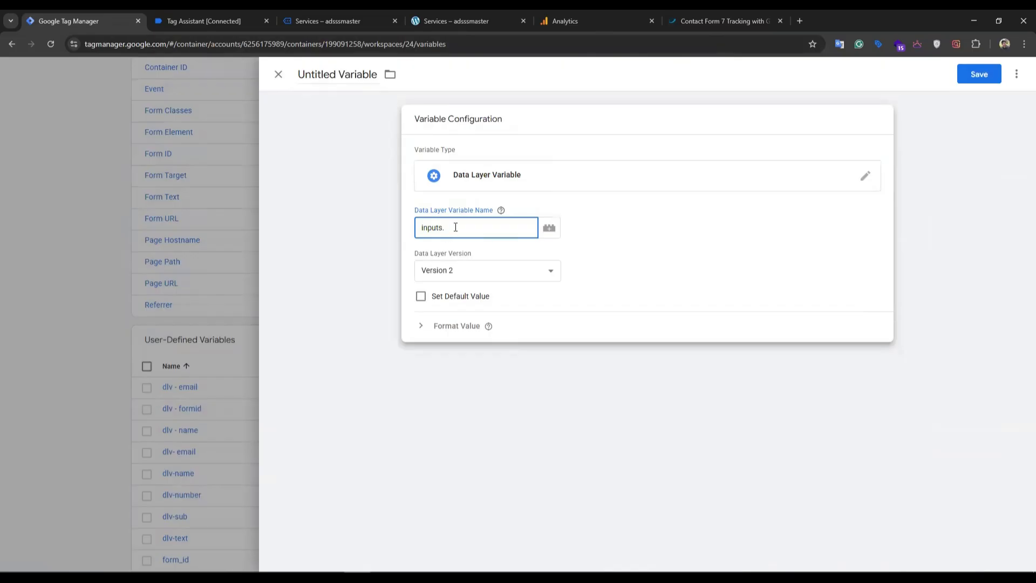
key(ctrl+v)
- Save the inputs.your-subject variable under the name "dlv - sub"
click(980, 74)
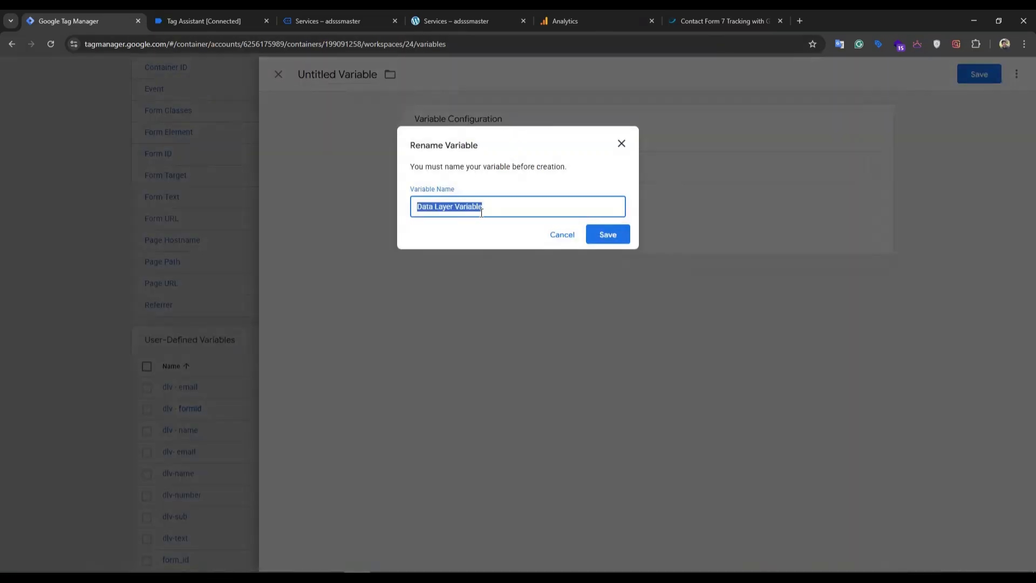
text(dlv )
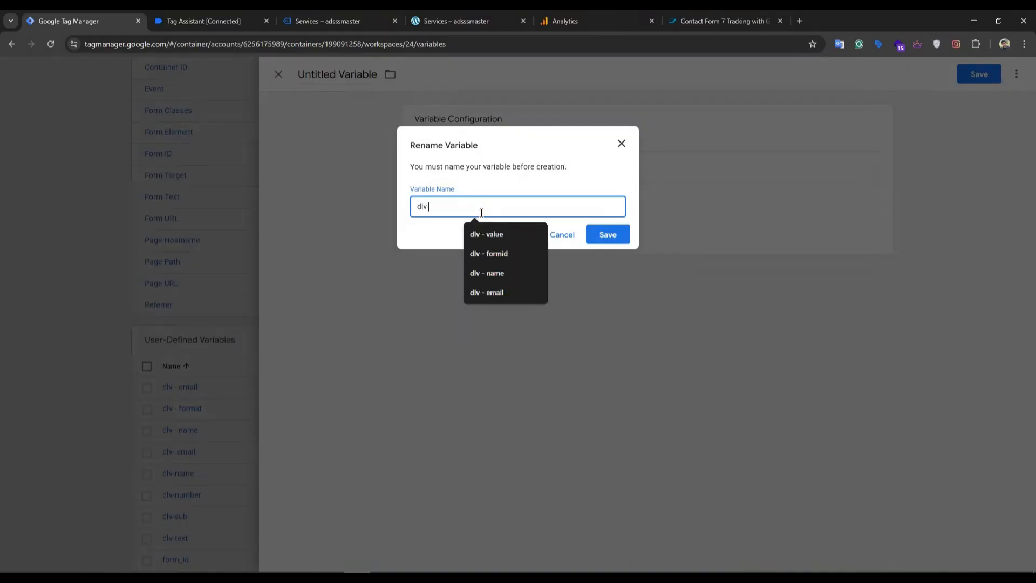
text(- su)
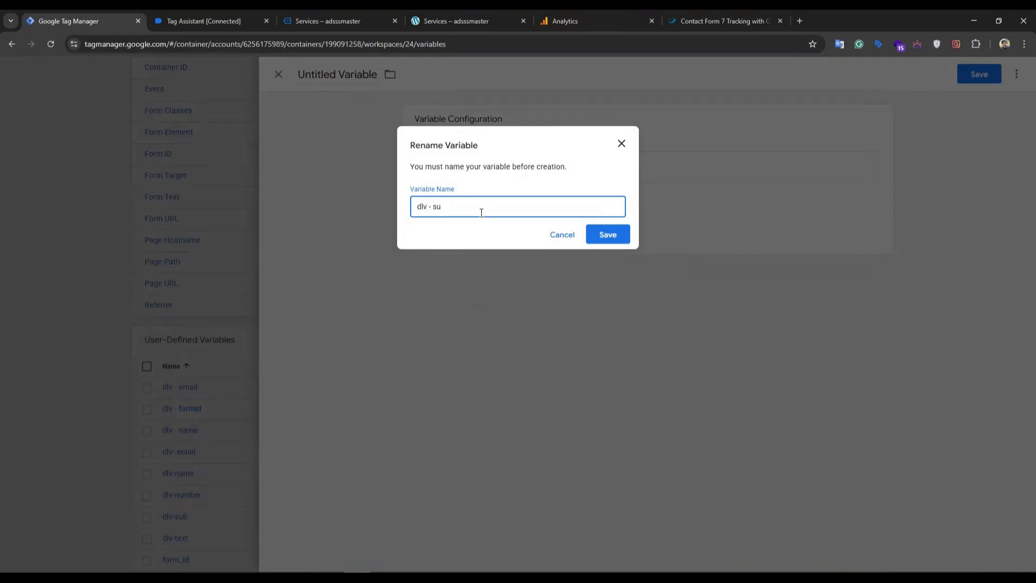
text(b)
click(610, 235)
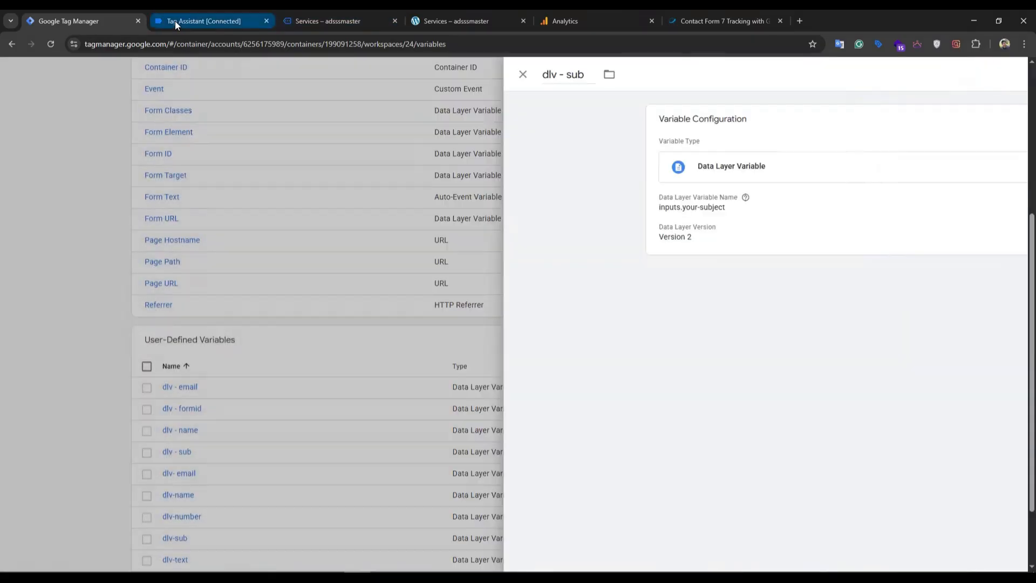
- Copy the inputs key from the cf7_submit event again and create a Data Layer Variable for the form's message field
click(175, 21)
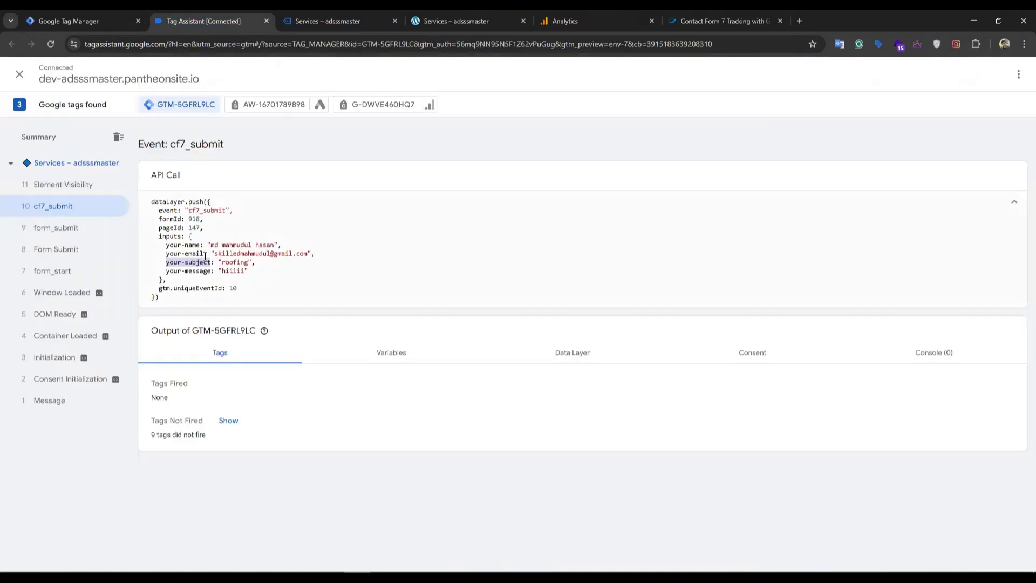
double_click(167, 237)
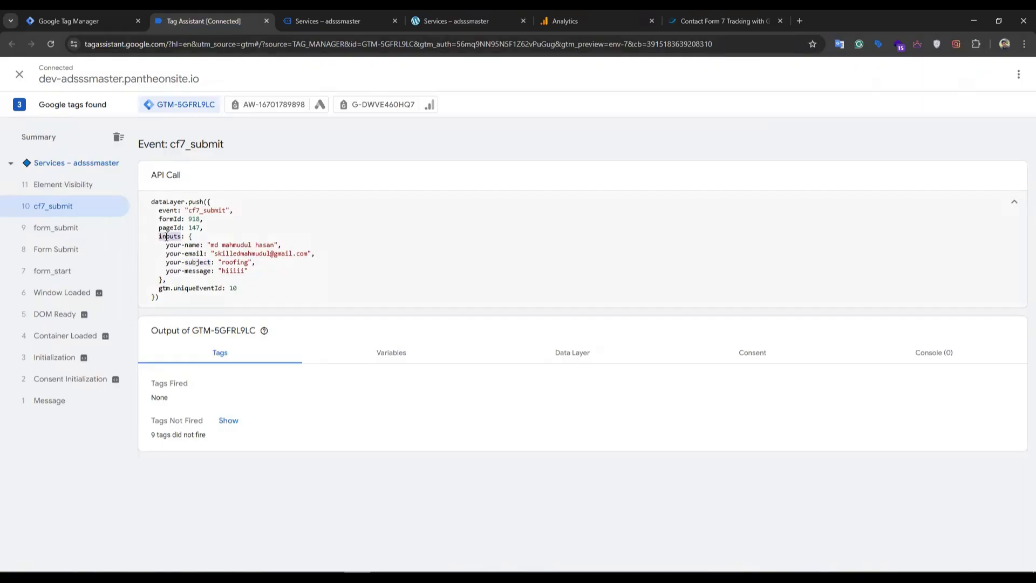
click(68, 21)
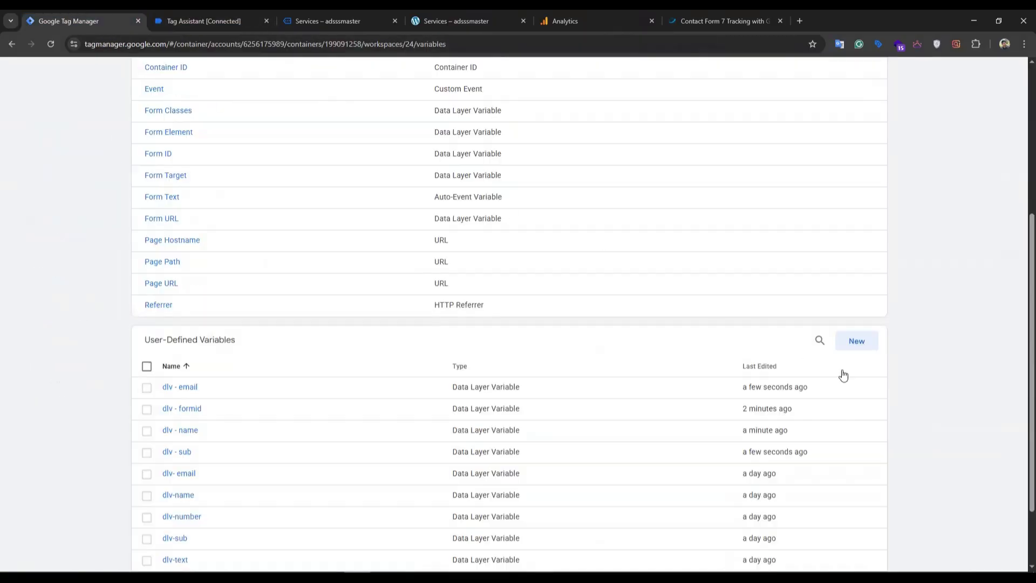
click(845, 341)
click(642, 179)
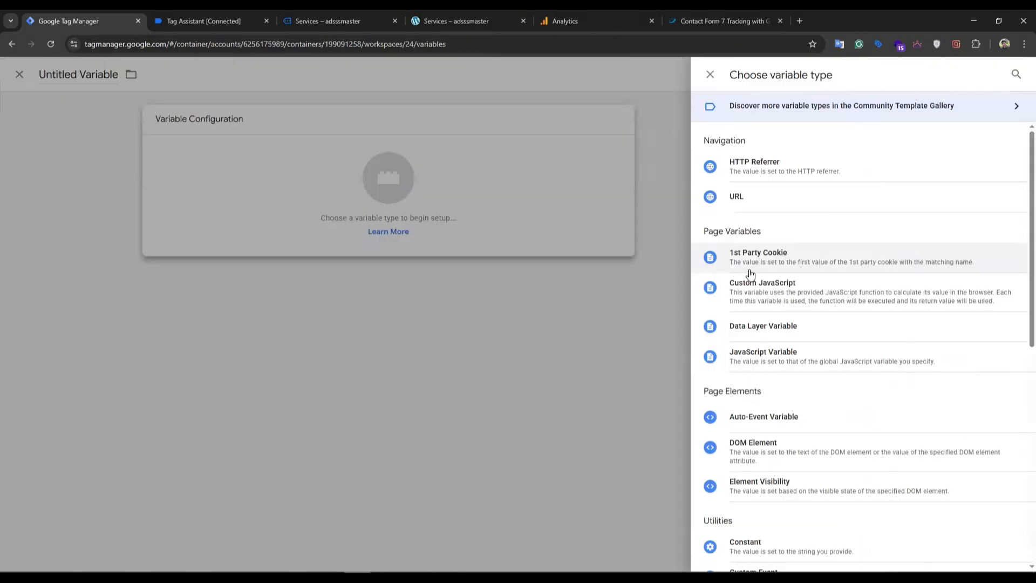
click(763, 325)
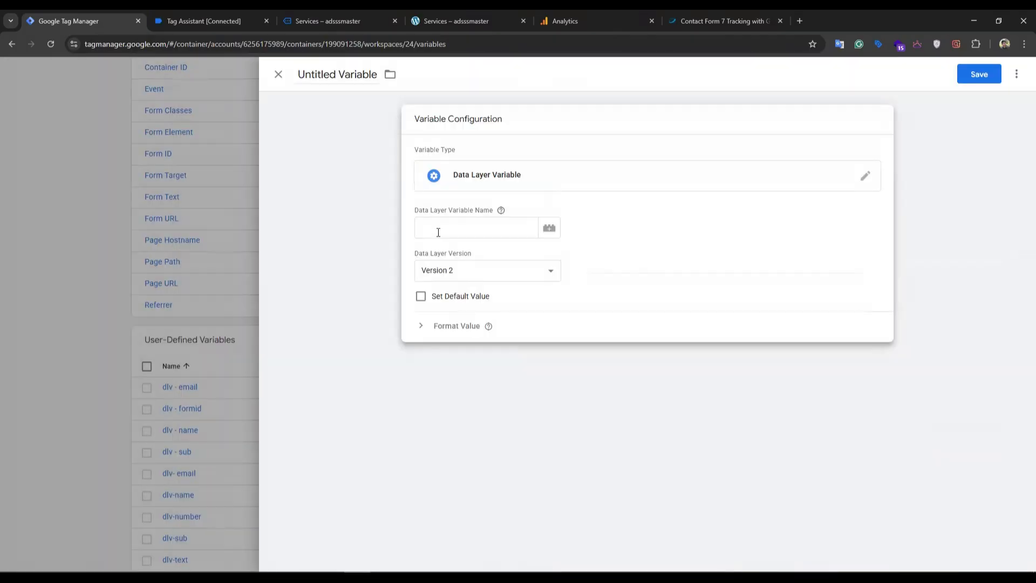
- Set the message variable's Data Layer Variable Name to "inputs. your-message", copying the your-message key from the cf7_submit event in Tag Assistant
click(440, 230)
text(inputs.)
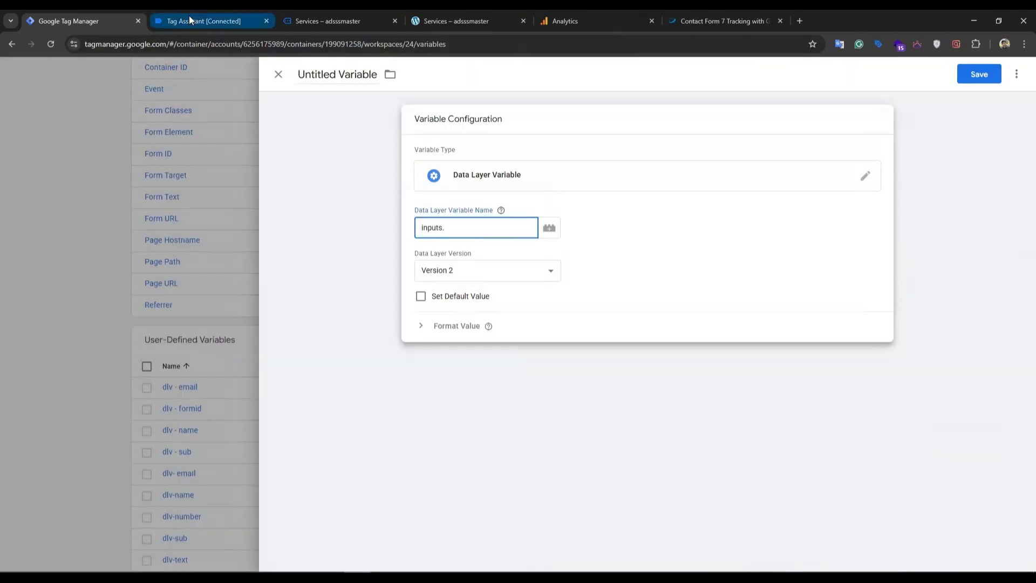
click(189, 16)
drag(164, 270, 212, 270)
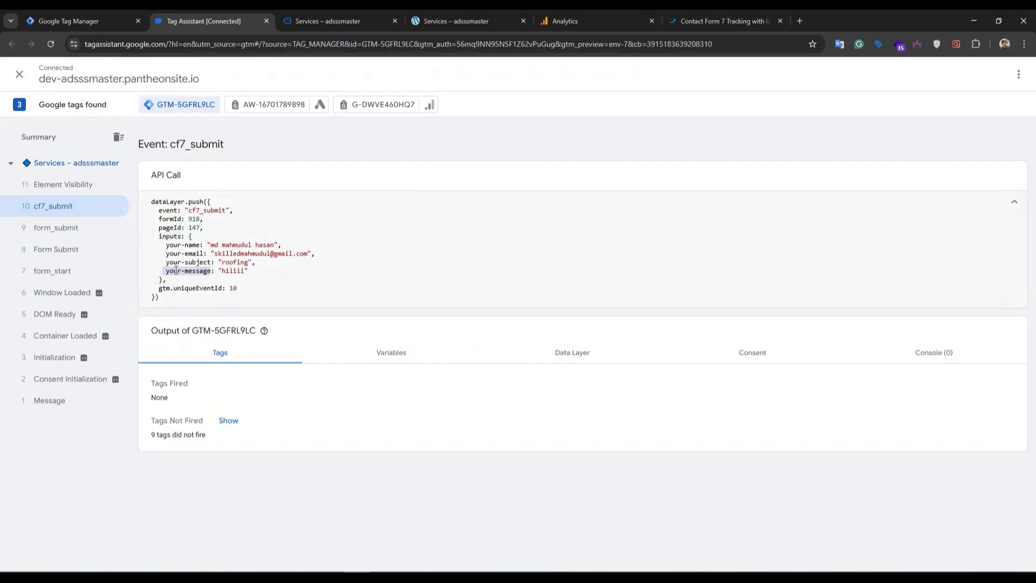
click(94, 15)
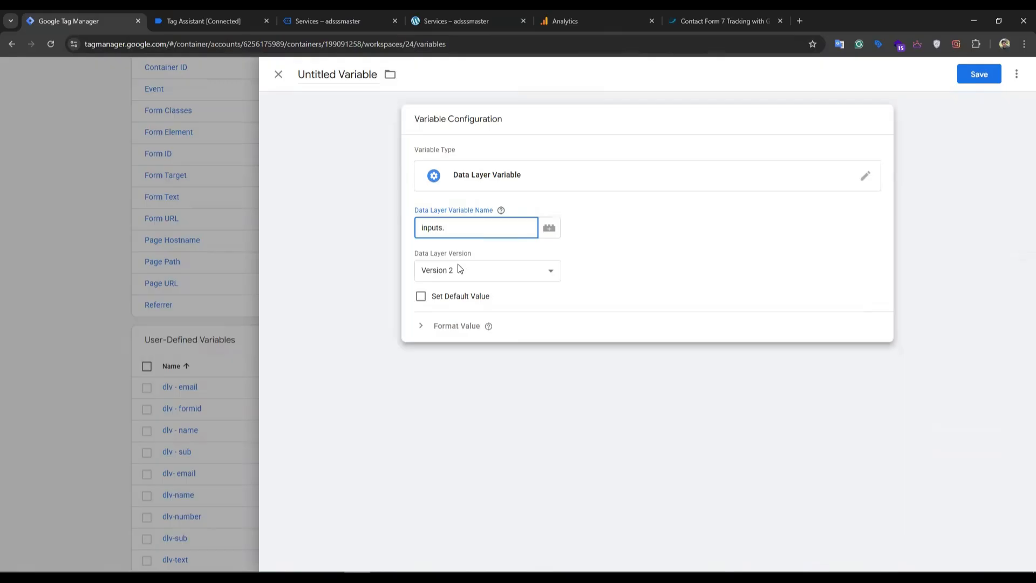
text(your-message)
- Save the message field's variable under the name "dlv - msg"
click(980, 76)
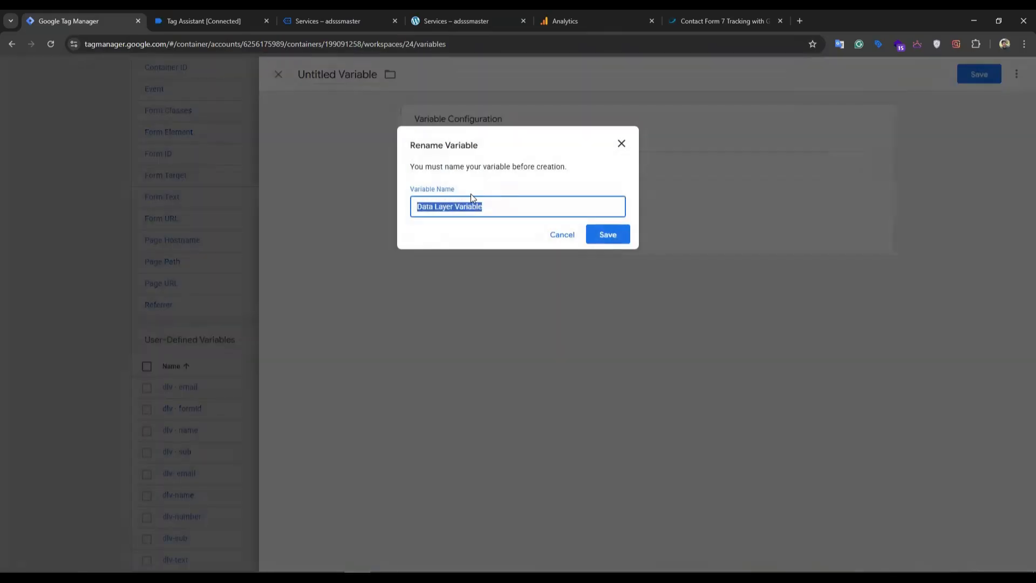
text(dlv)
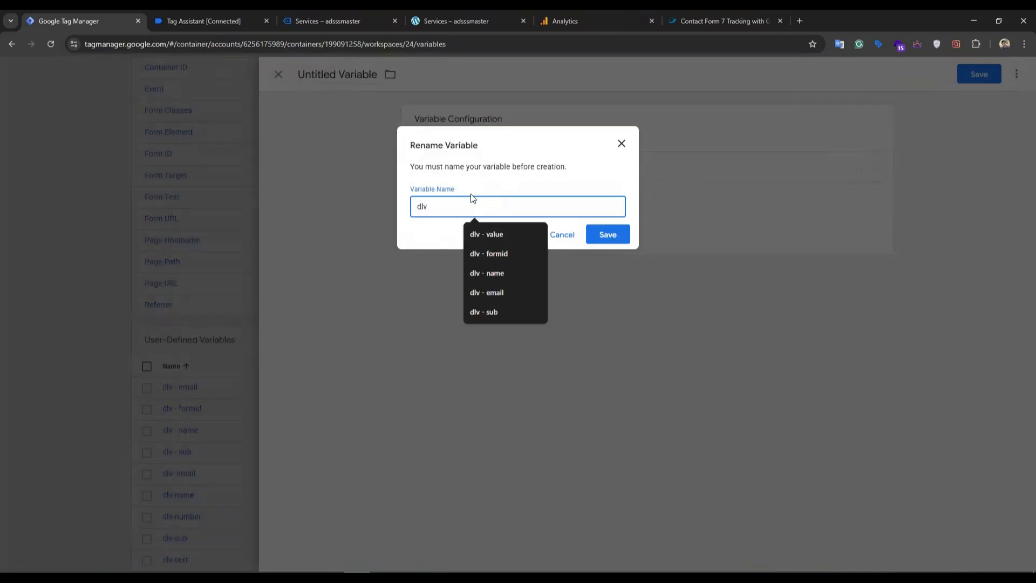
text( - msg)
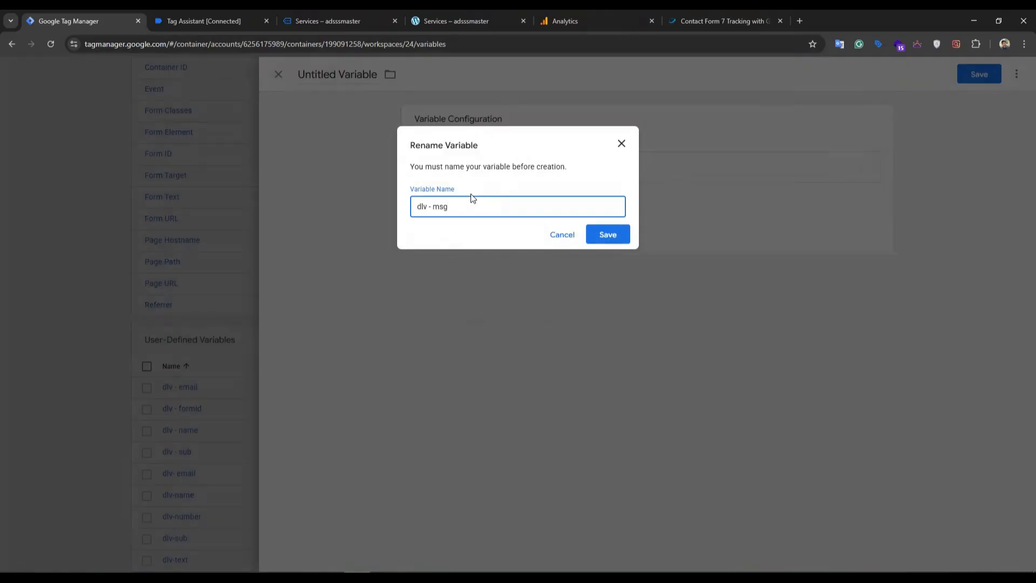
click(620, 236)
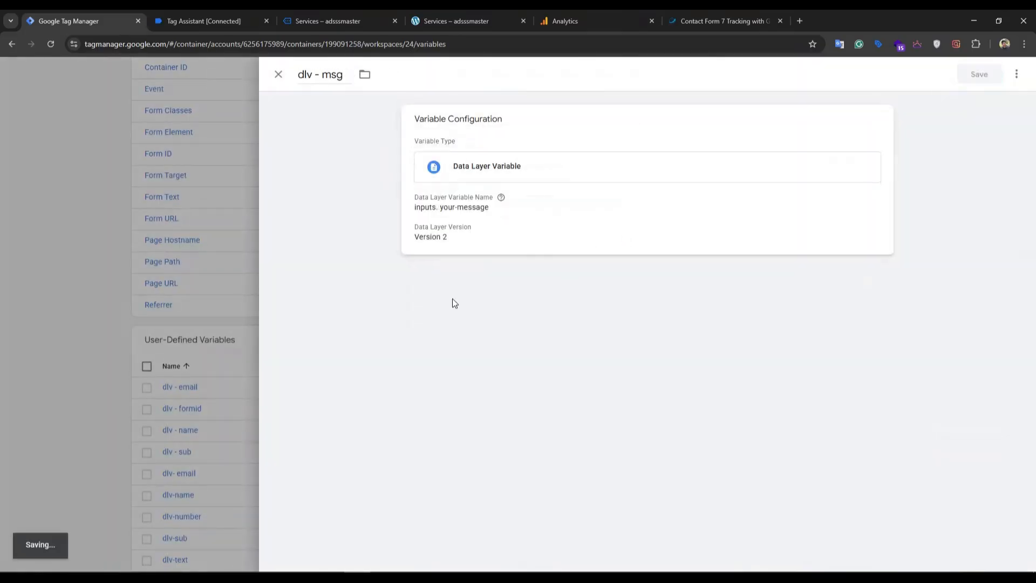
- Create a new trigger in the workspace with the type Custom Event
scroll(313, 396, down, 2)
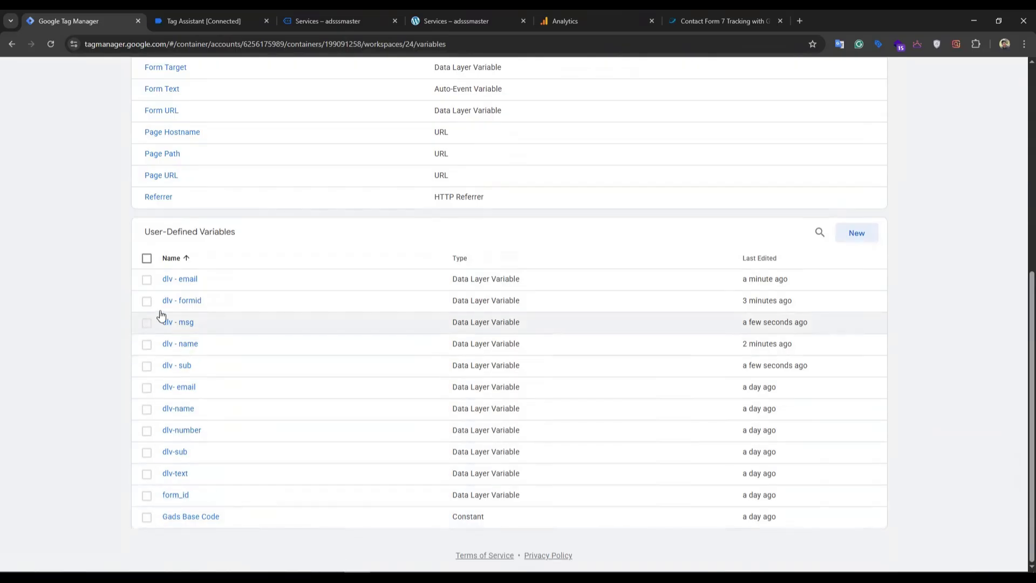
scroll(198, 339, up, 6)
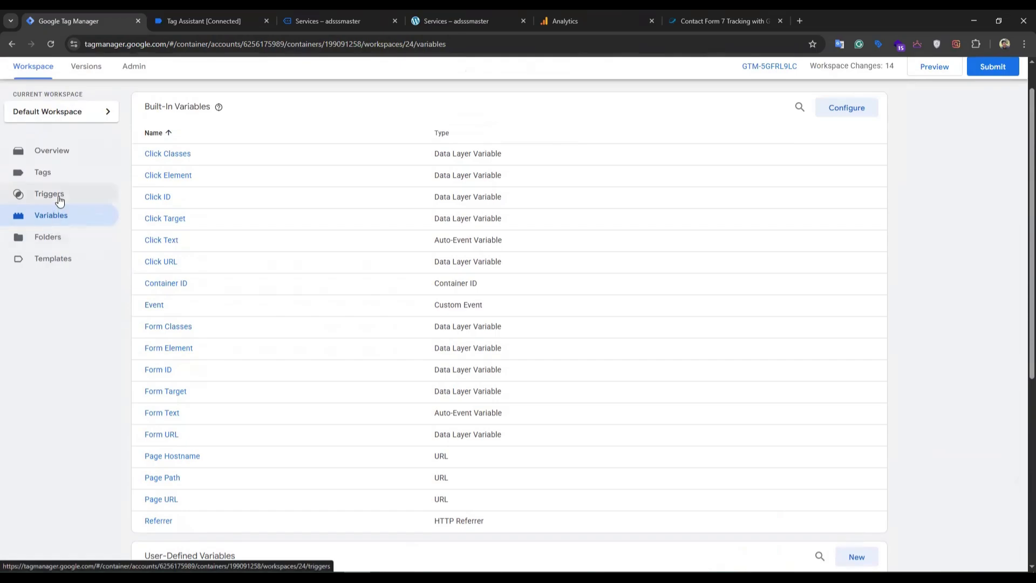
click(54, 195)
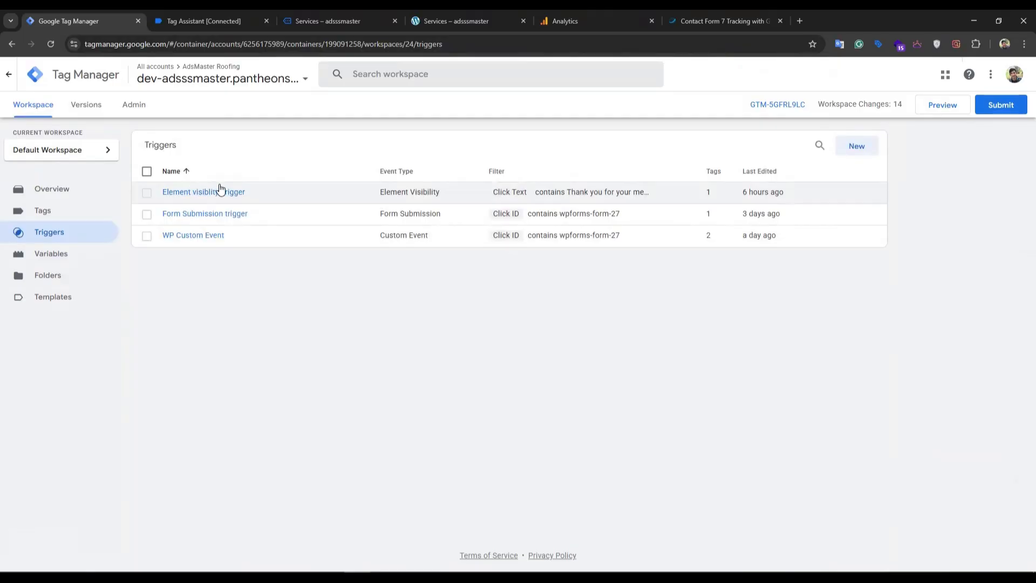
click(859, 149)
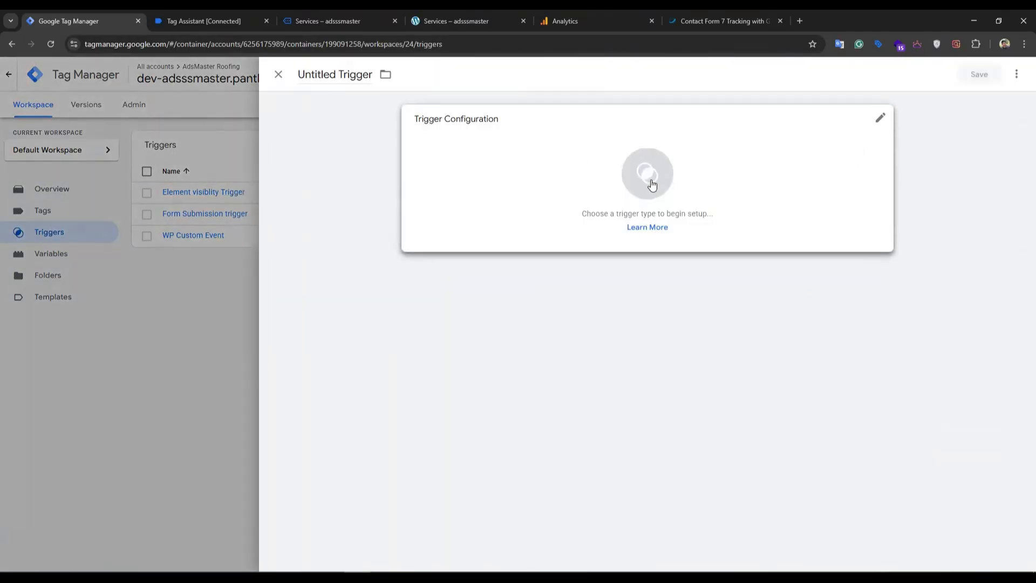
click(651, 185)
scroll(756, 378, down, 2)
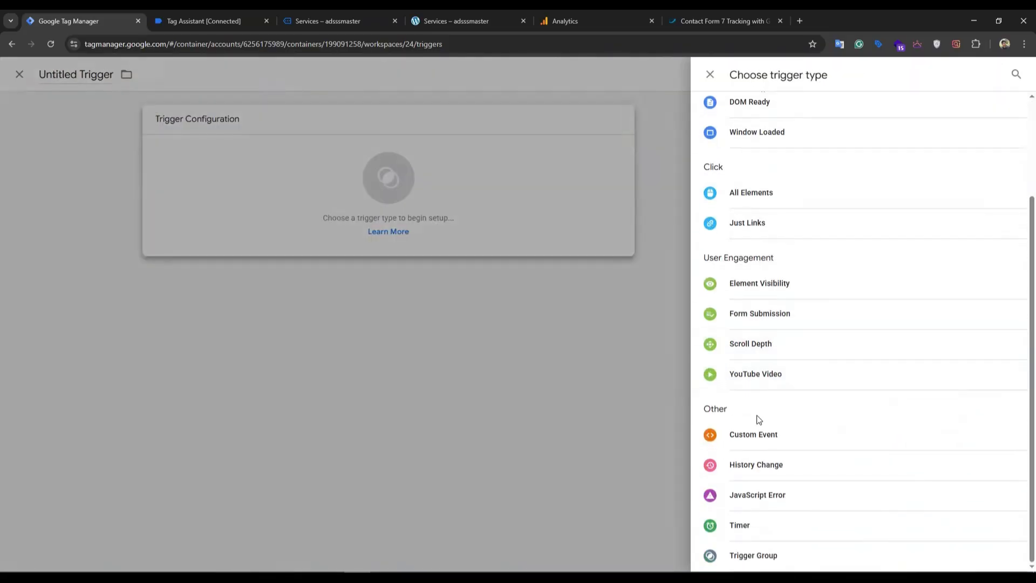
click(772, 434)
- Set the trigger's event name to cf7_submit, copied from the event's API call in Tag Assistant
click(450, 227)
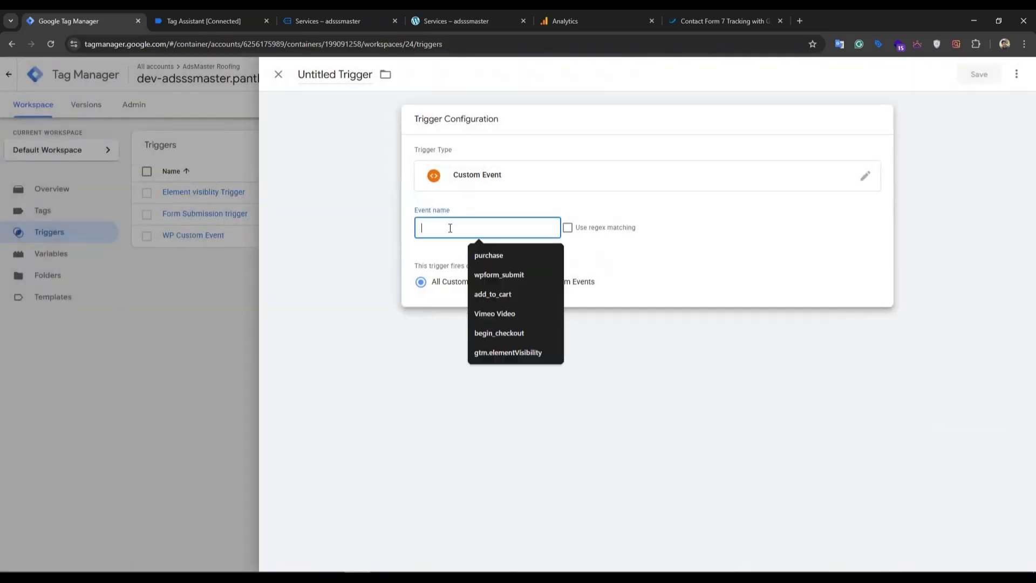
click(224, 23)
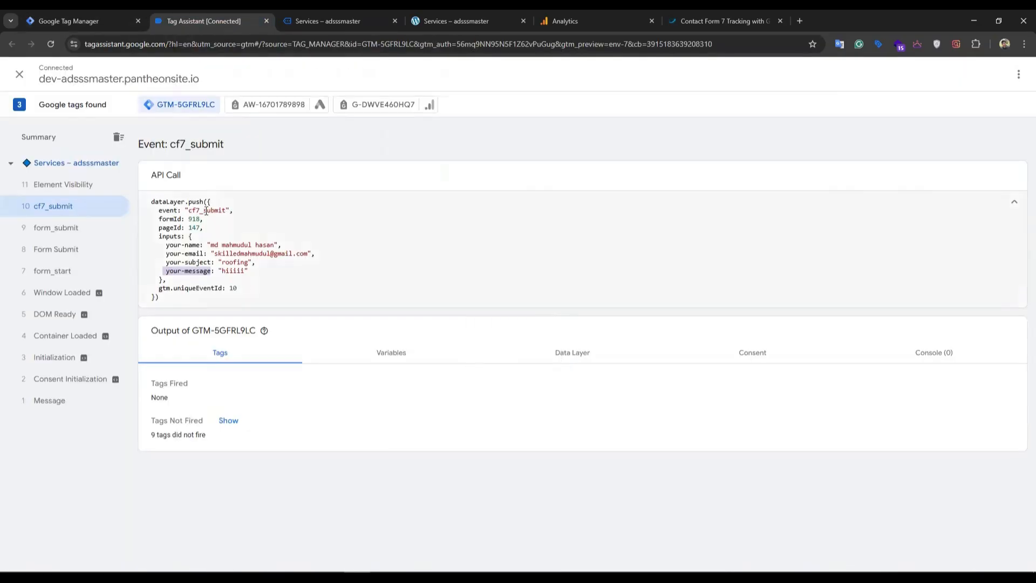
double_click(210, 211)
key(ctrl+c)
click(54, 21)
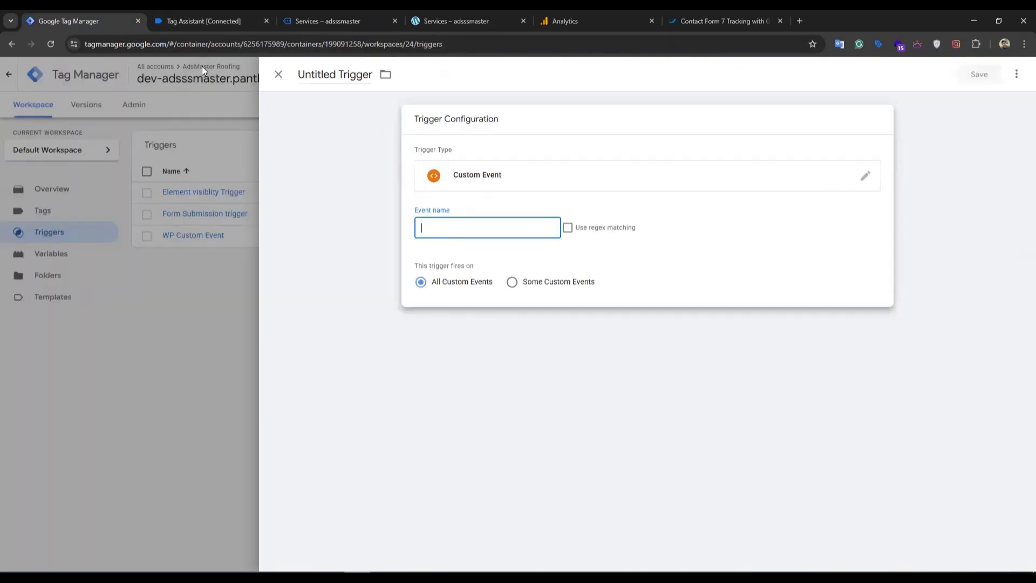
click(447, 230)
key(ctrl+v)
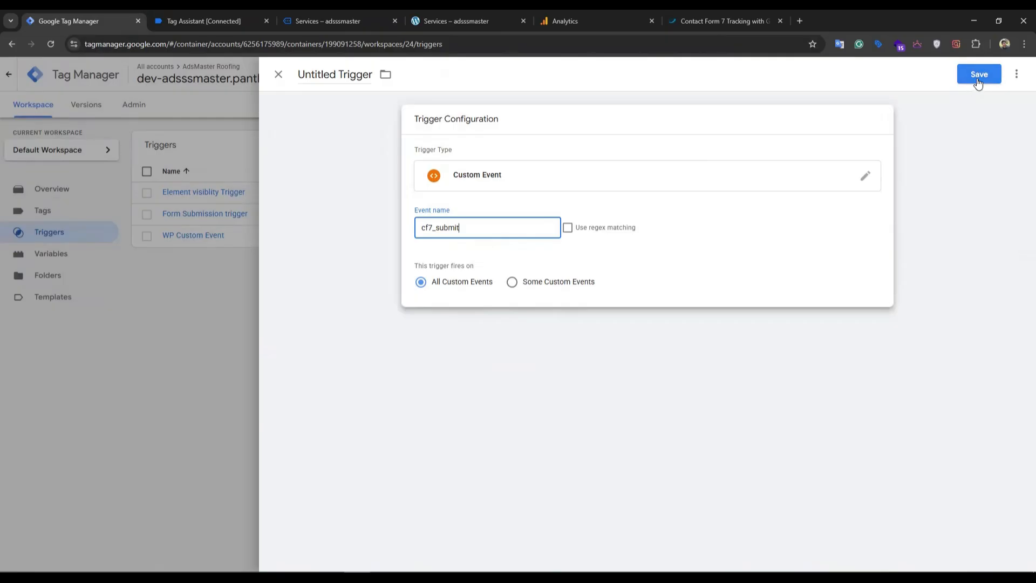
- Save the custom event trigger under the name "Cf7 Custom Event"
click(979, 74)
drag(483, 203, 405, 210)
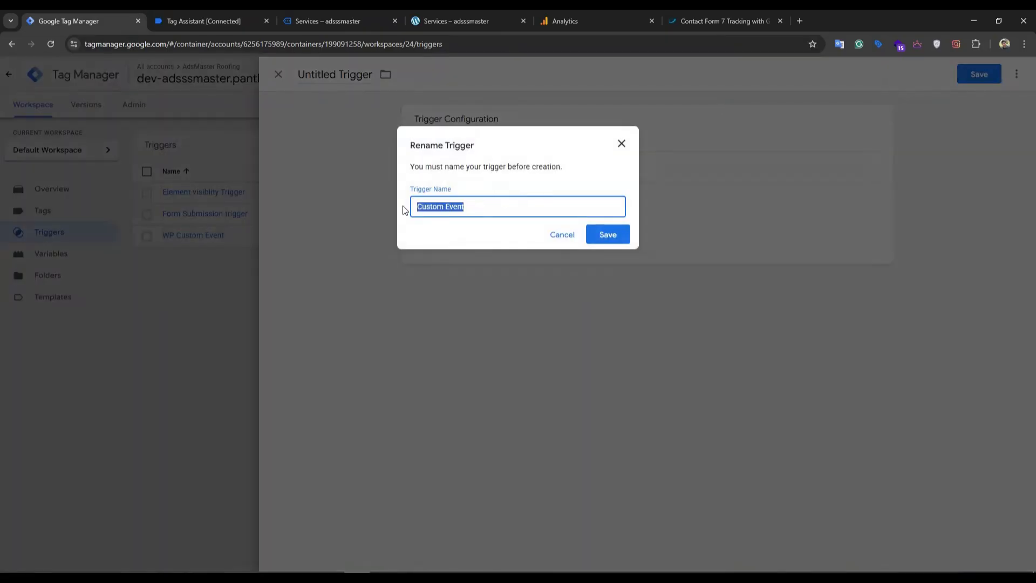
text(Cf)
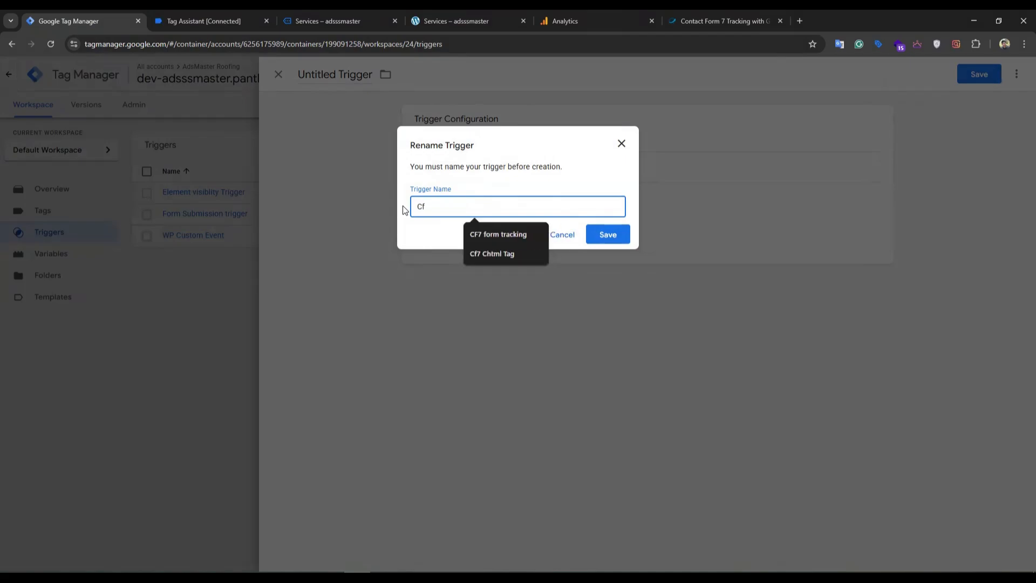
text(7 Cum)
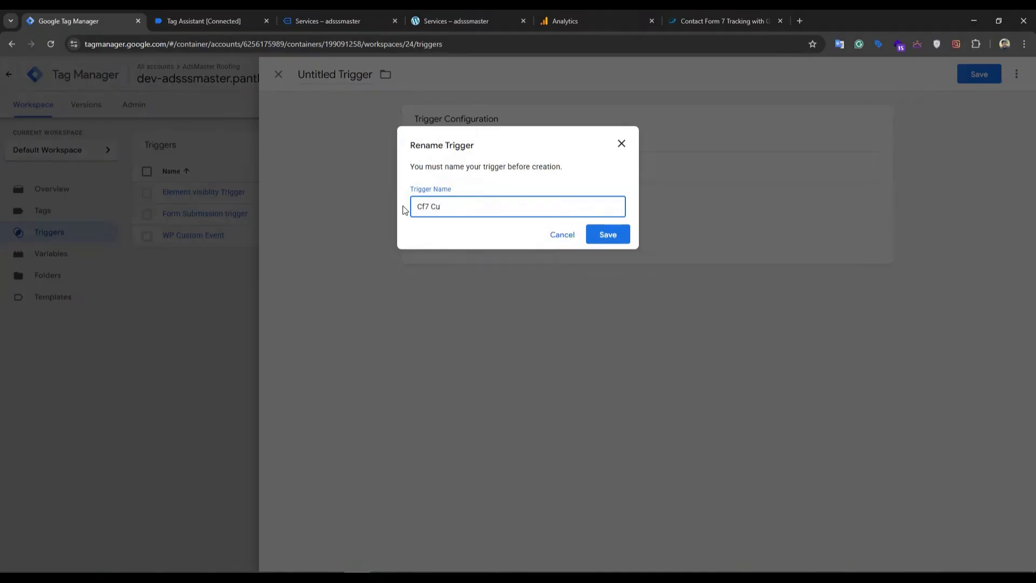
text(stom Event)
click(603, 237)
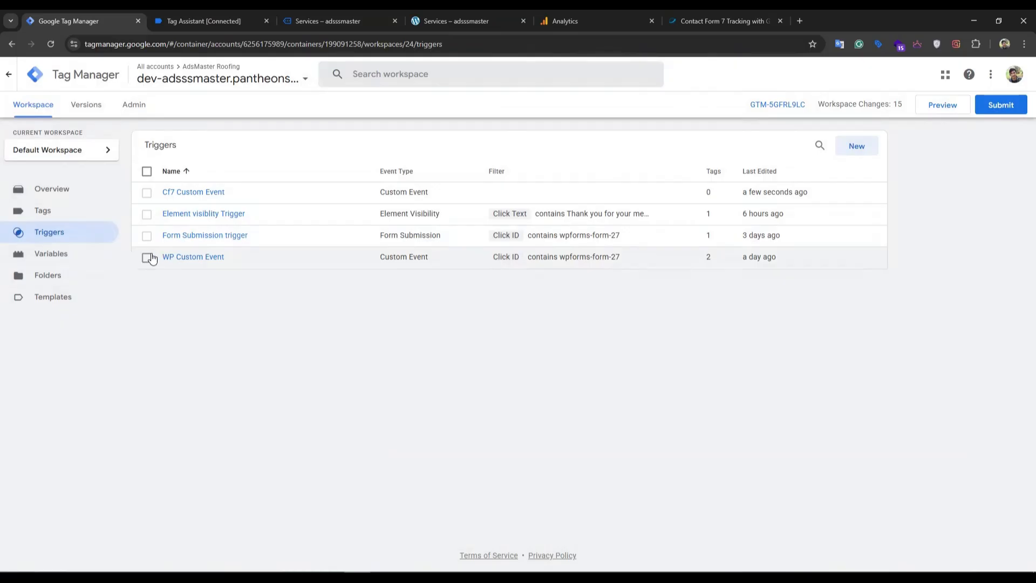
- Create a new tag in the workspace with the type Google Analytics: GA4 Event
click(51, 213)
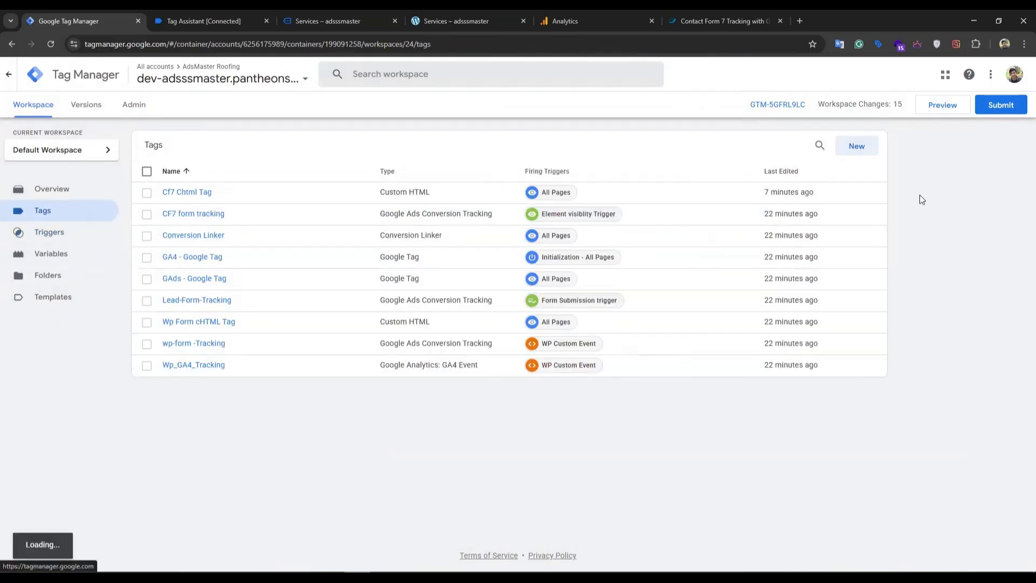
click(854, 153)
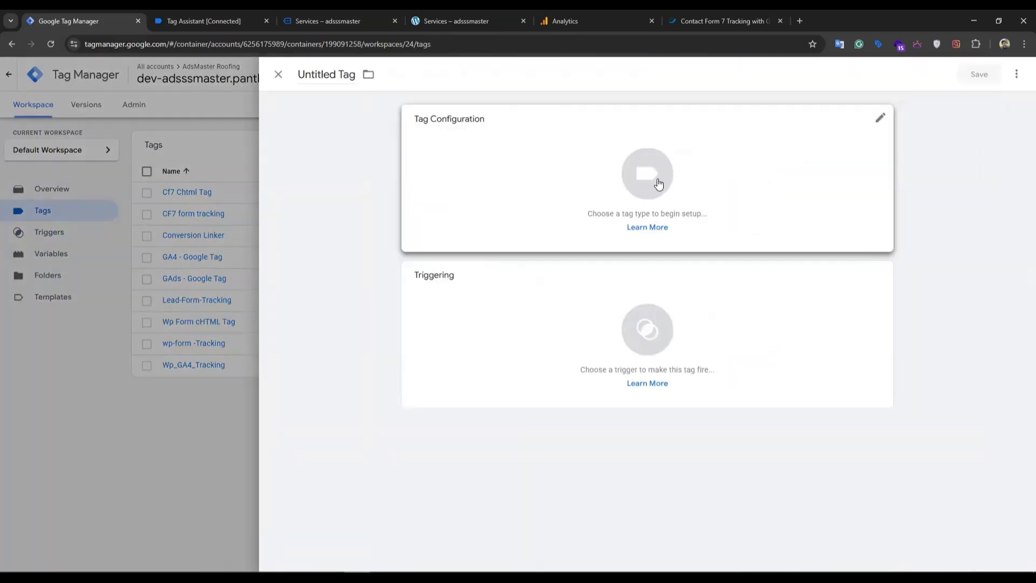
click(651, 178)
click(779, 168)
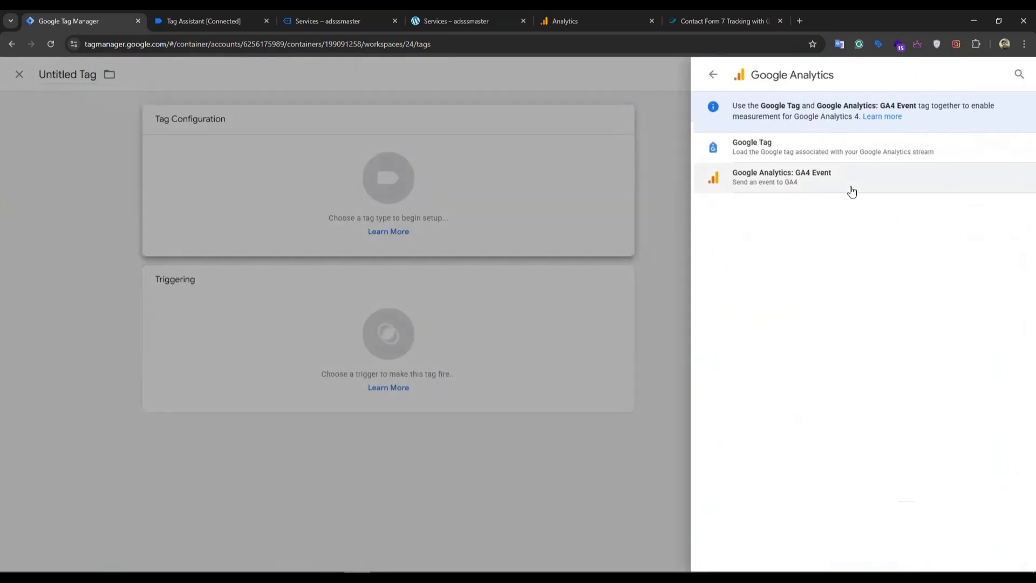
click(821, 180)
- Set the tag's Measurement ID to G-DWVE460HQ7, copied from the mbaacademy web stream details in Google Analytics
click(486, 227)
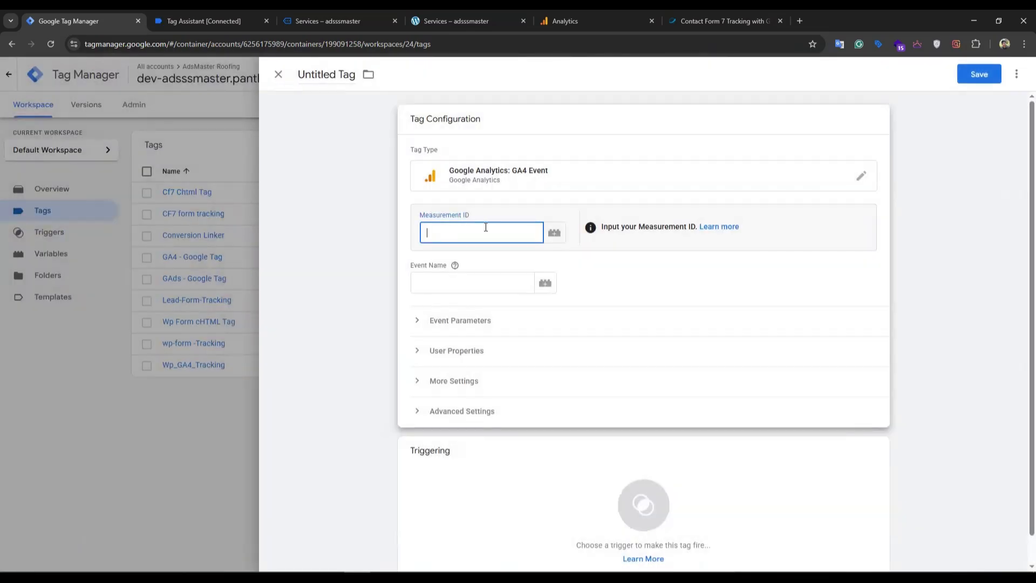
click(604, 23)
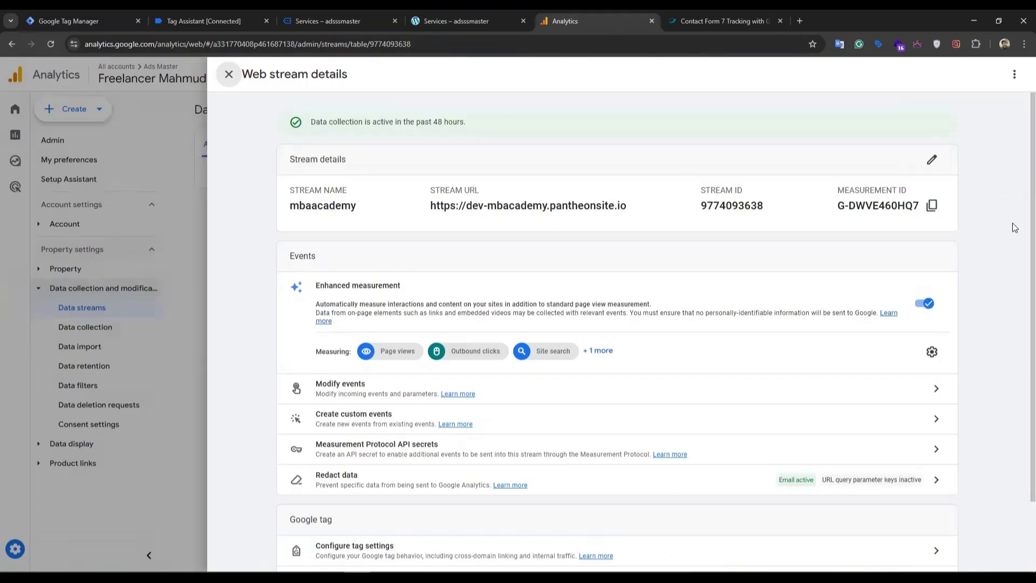
click(932, 206)
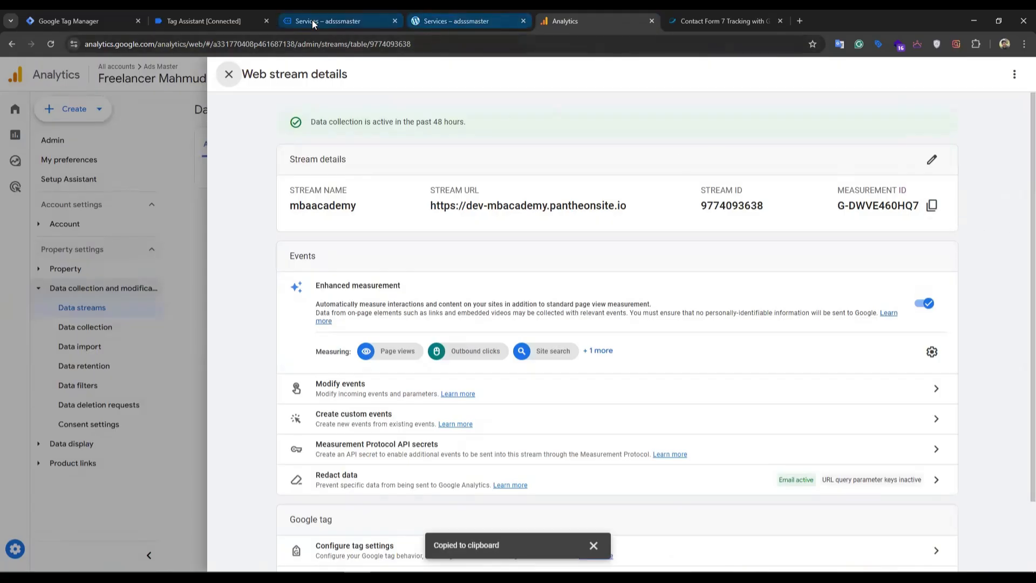
click(93, 21)
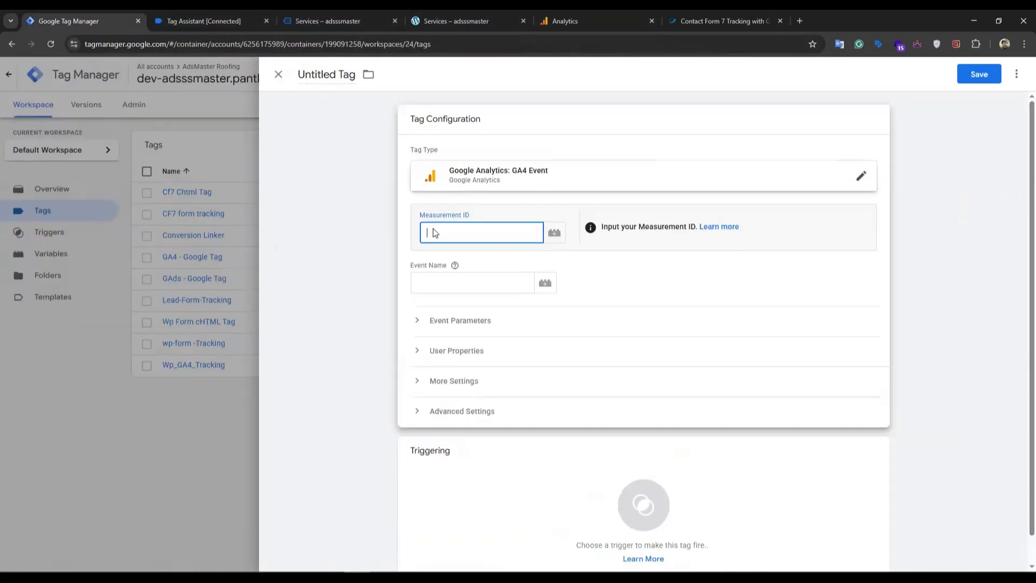
key(ctrl+v)
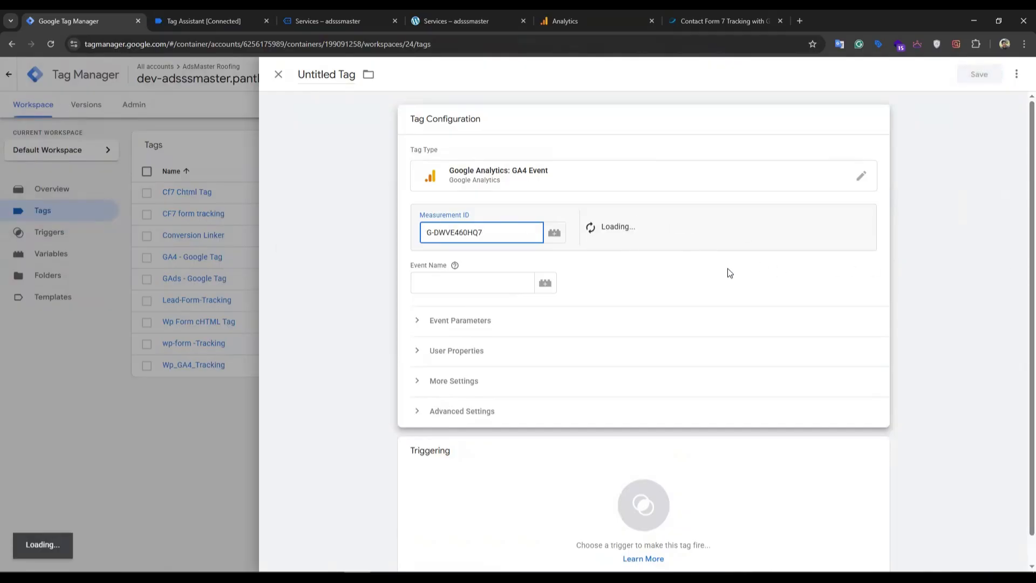
- Set the GA4 event tag's Event Name to Cf7_form_tracking
click(420, 281)
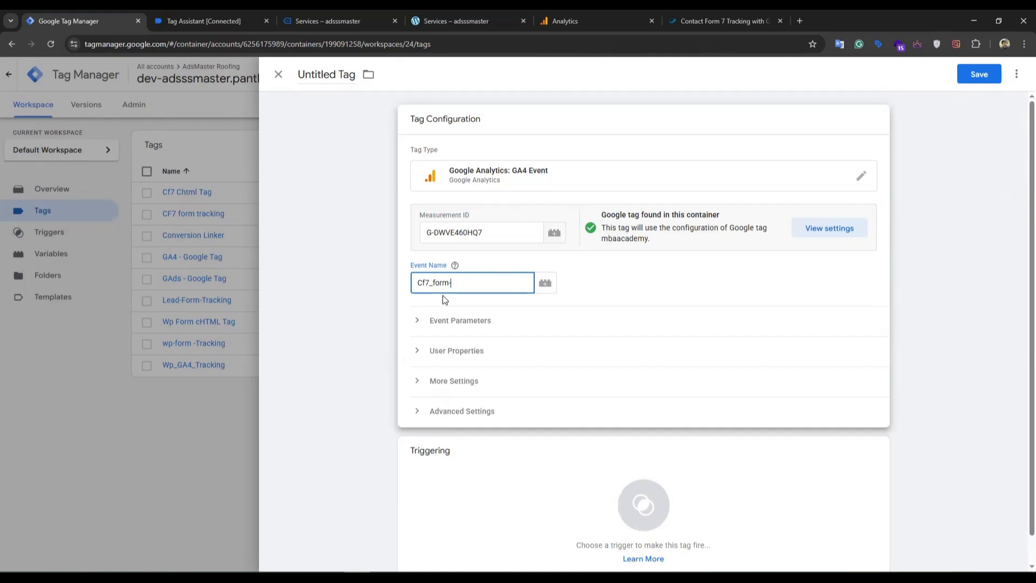
key(Print)
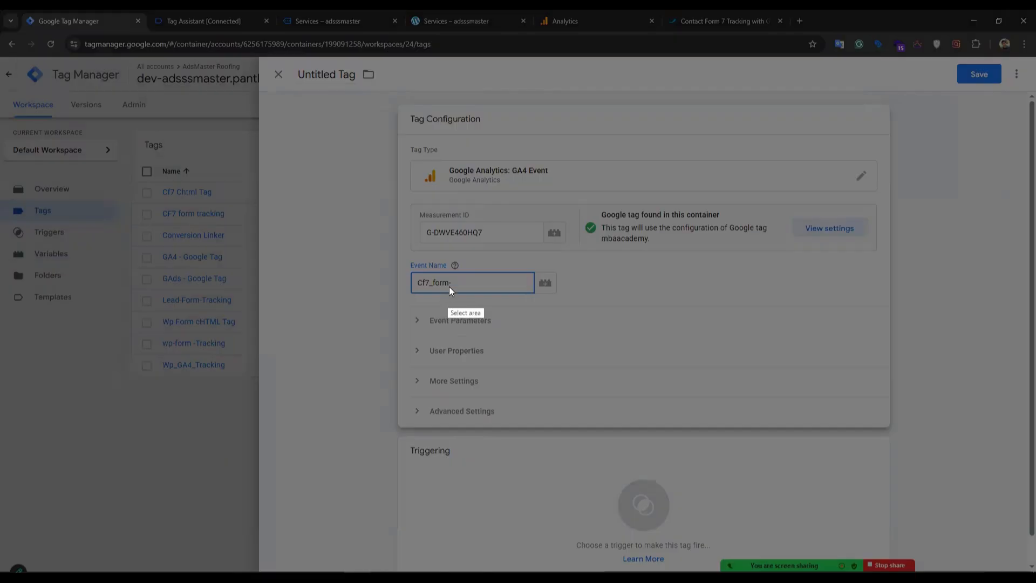
drag(405, 240, 482, 319)
click(472, 330)
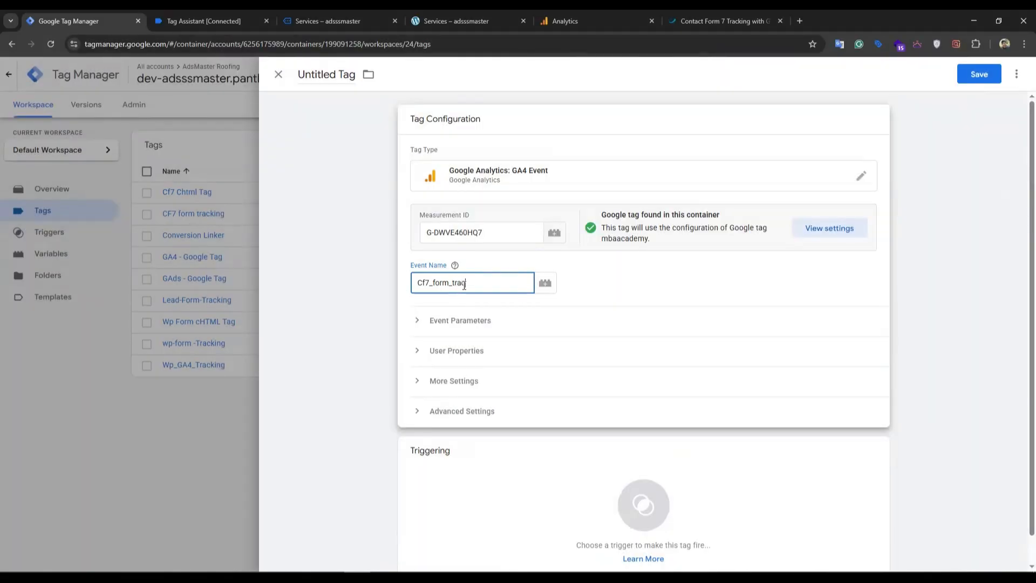
text(ing)
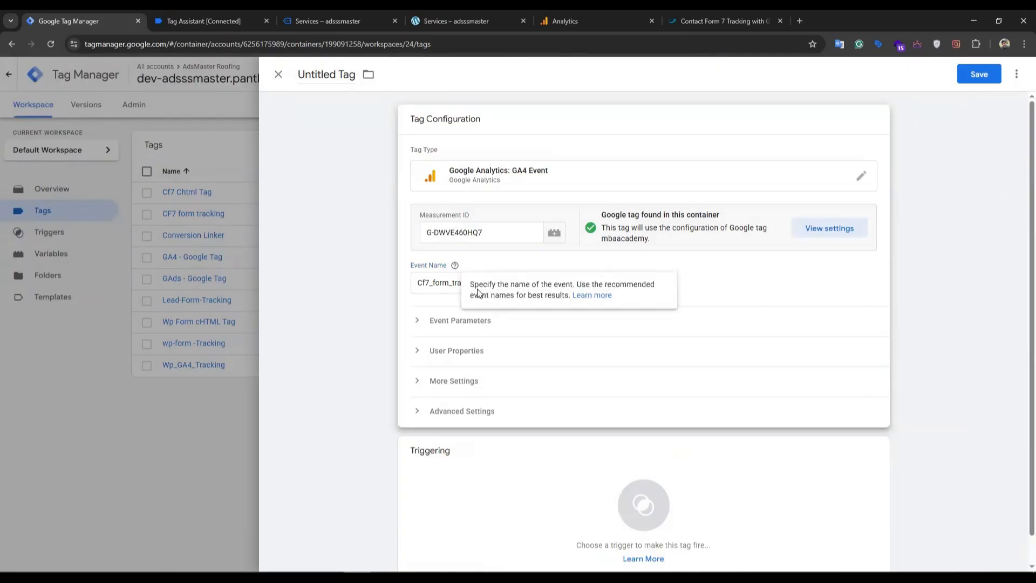
- Expand the tag's event parameters and add four empty parameter rows
scroll(650, 354, down, 1)
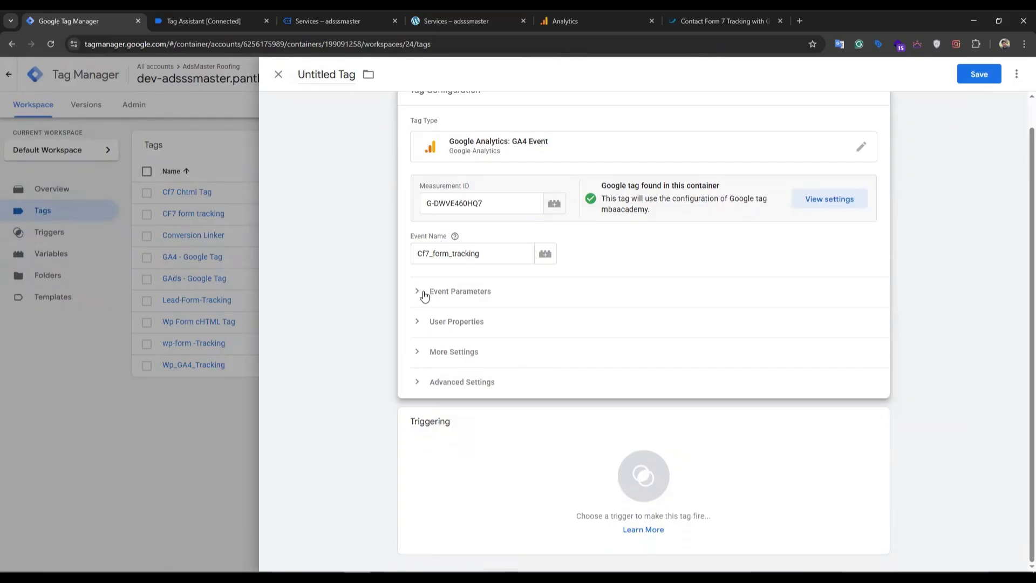
click(419, 294)
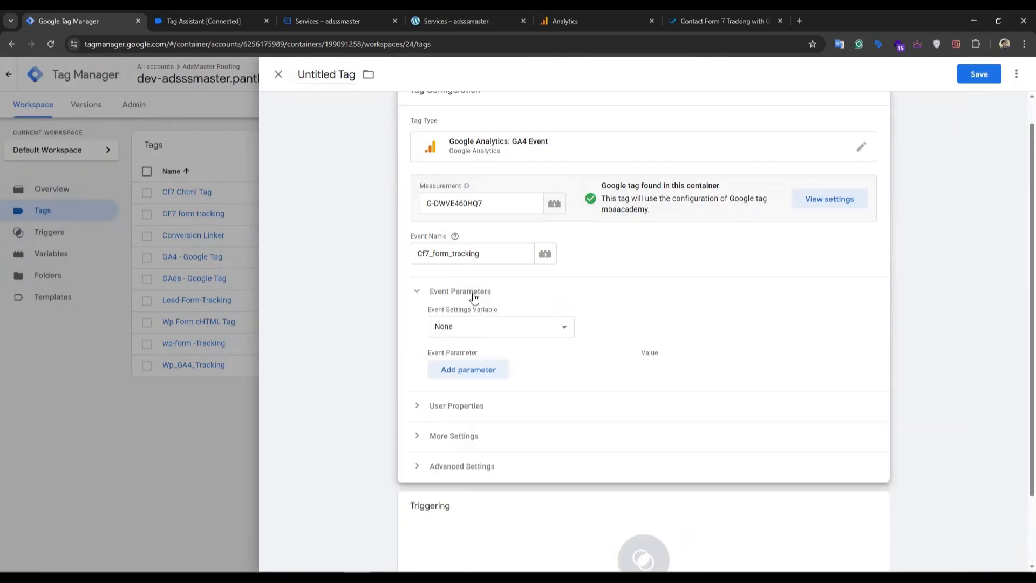
click(456, 373)
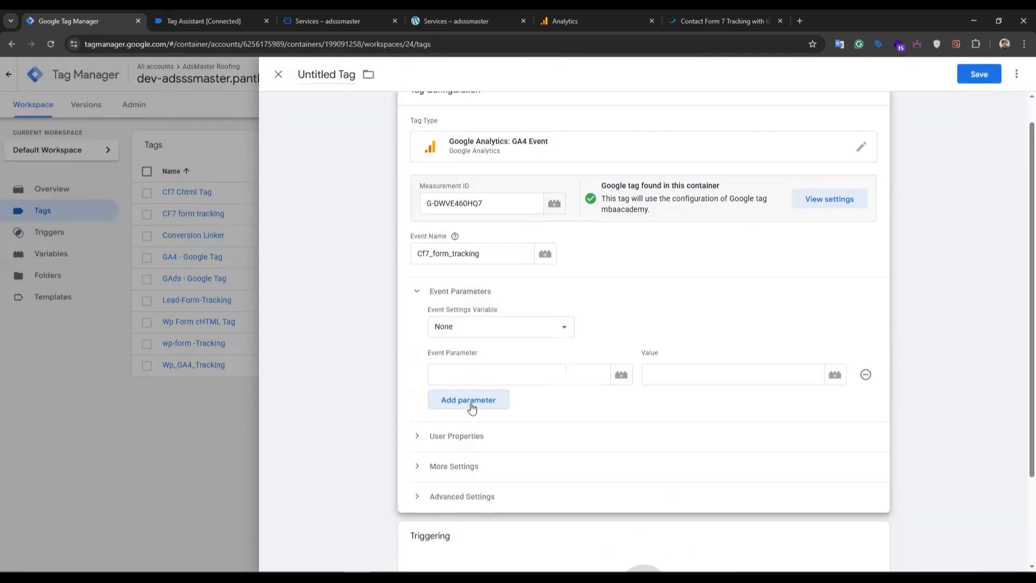
click(472, 408)
click(469, 431)
click(464, 462)
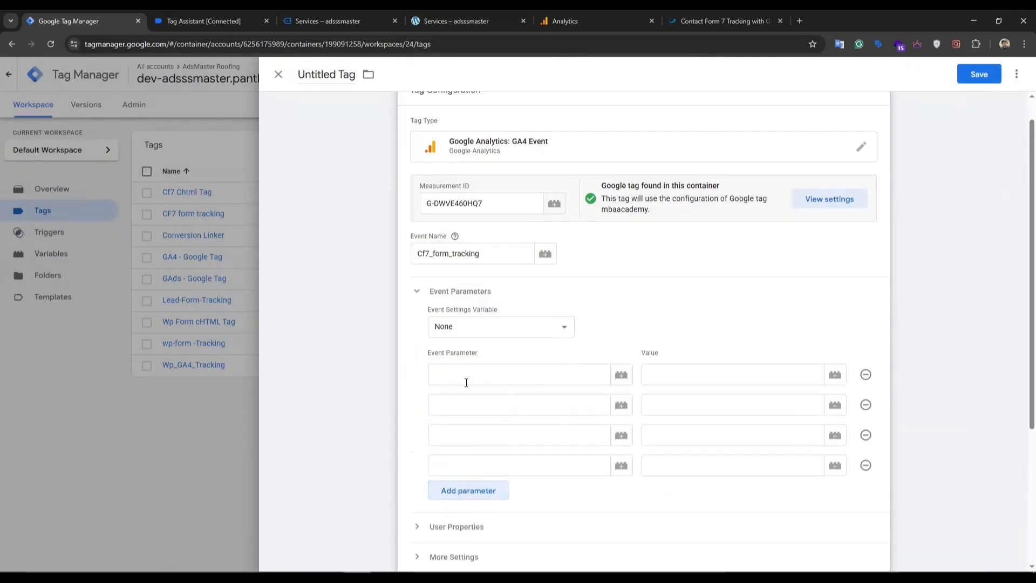
- Name the first event parameter dlv-name and assign it the variable "dlv - name" as its value
click(467, 374)
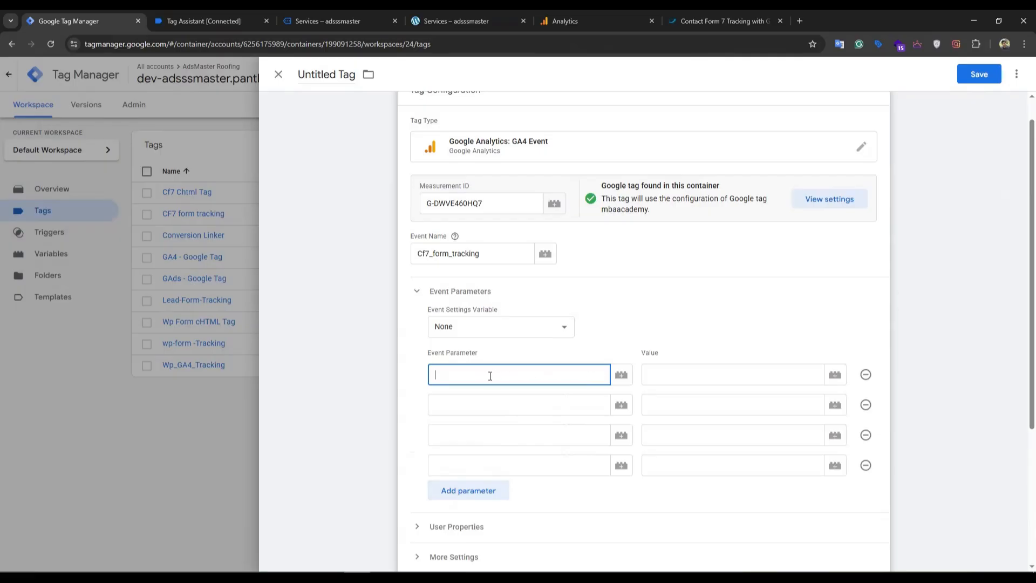
text(dlv-)
text(name)
click(835, 375)
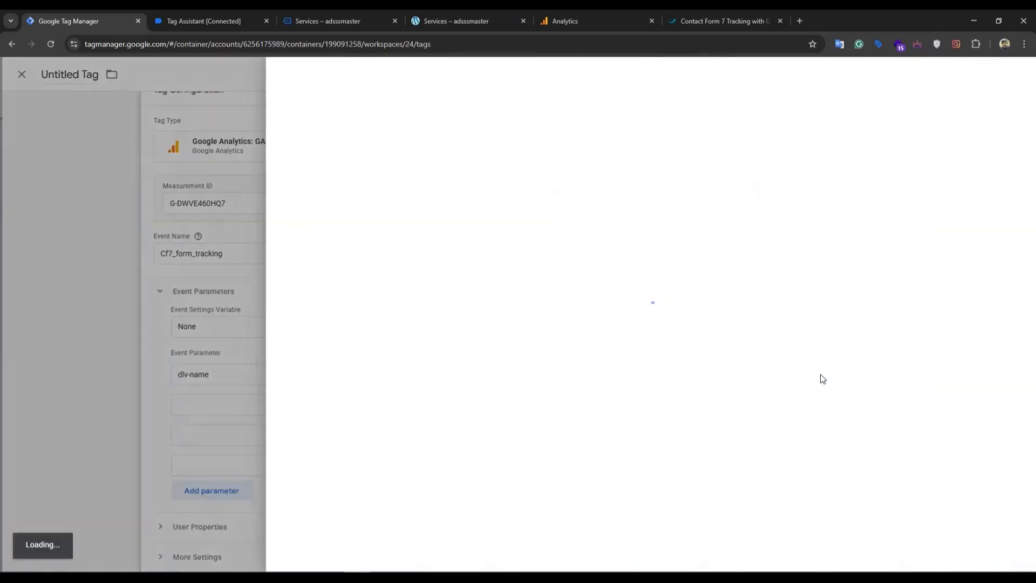
scroll(356, 302, down, 3)
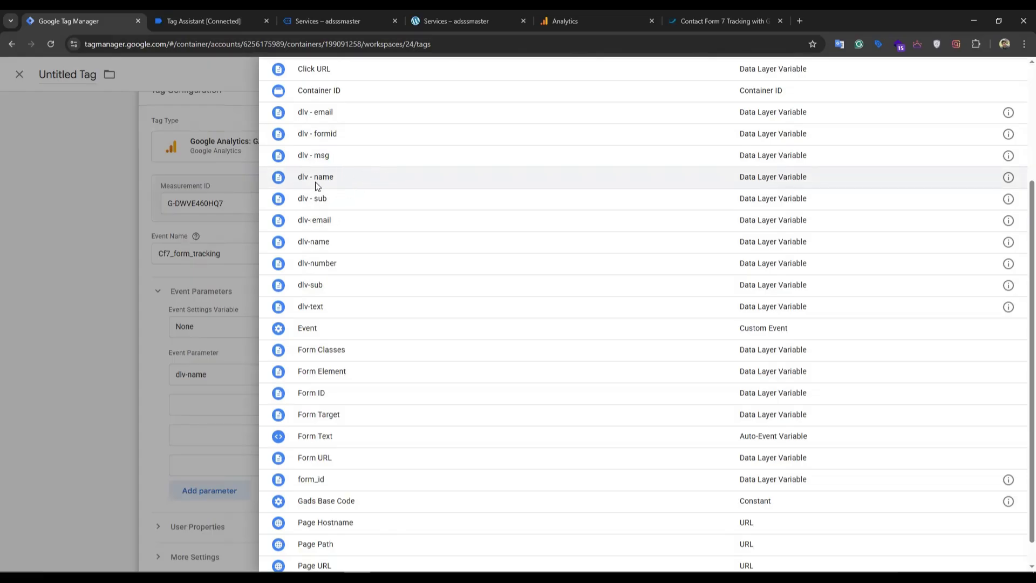
click(336, 179)
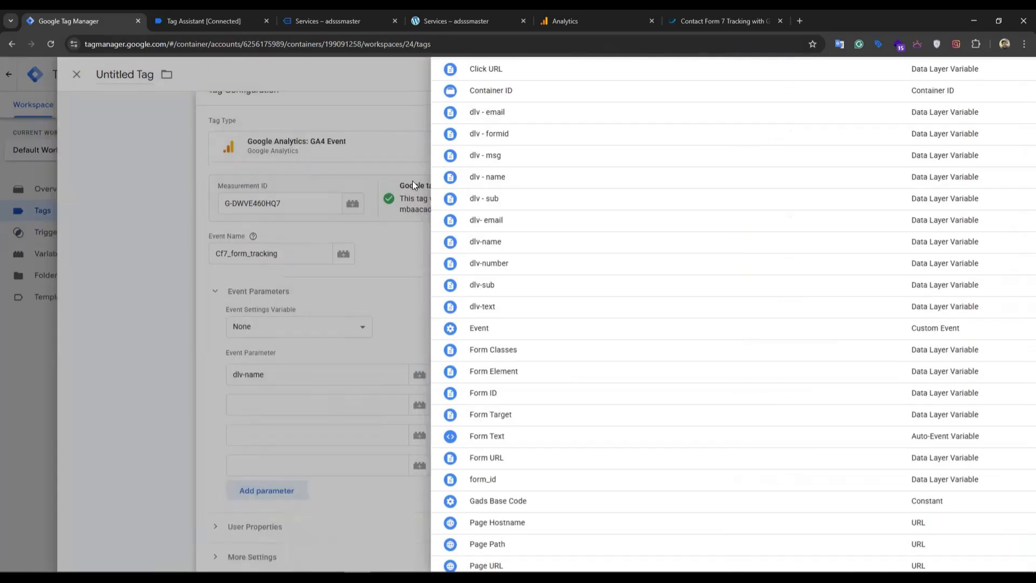
- Name the second event parameter dlv-email and assign it the variable "dlv - email" as its value
click(451, 405)
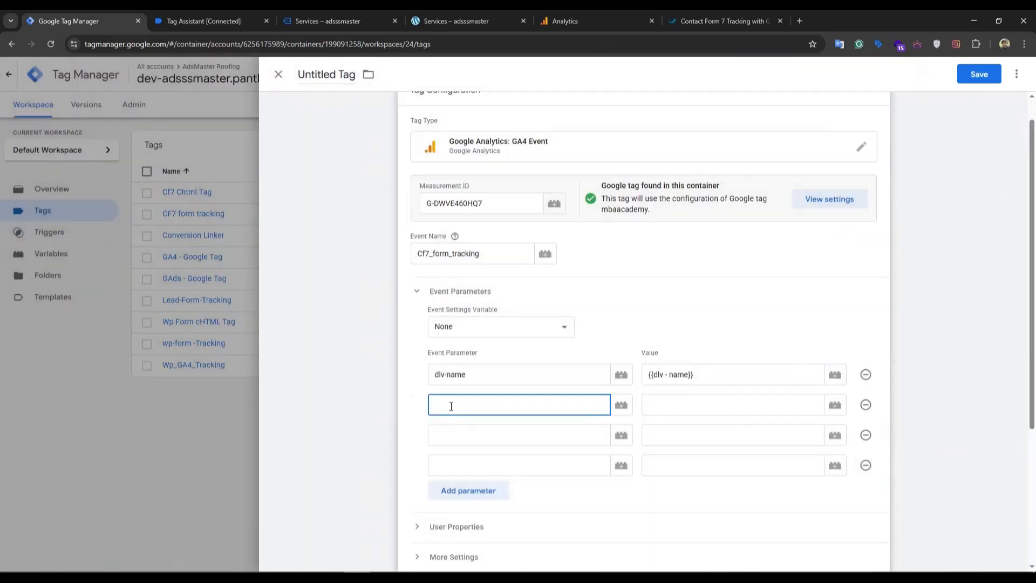
text(dlv)
text(-email)
click(834, 404)
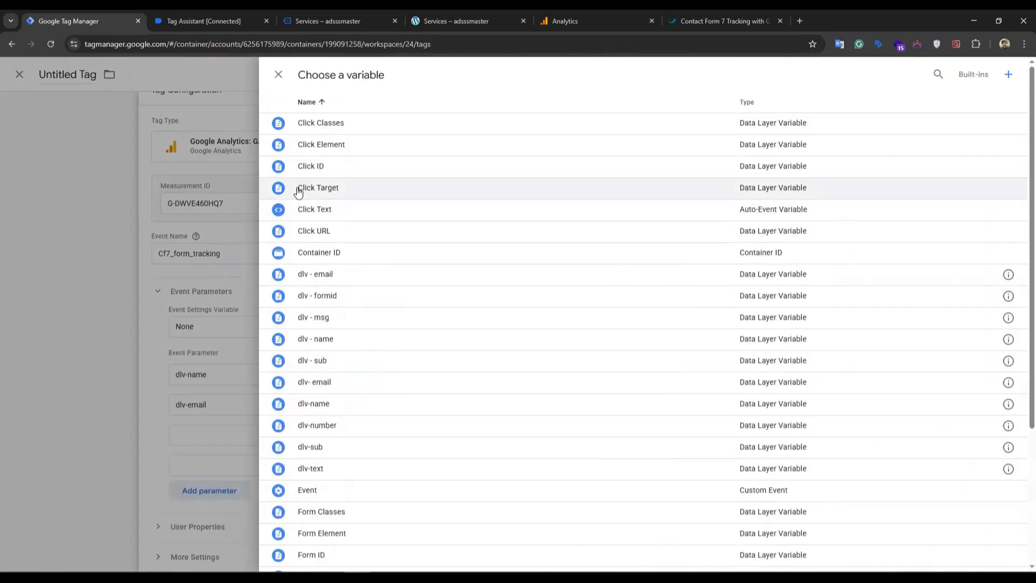
click(339, 275)
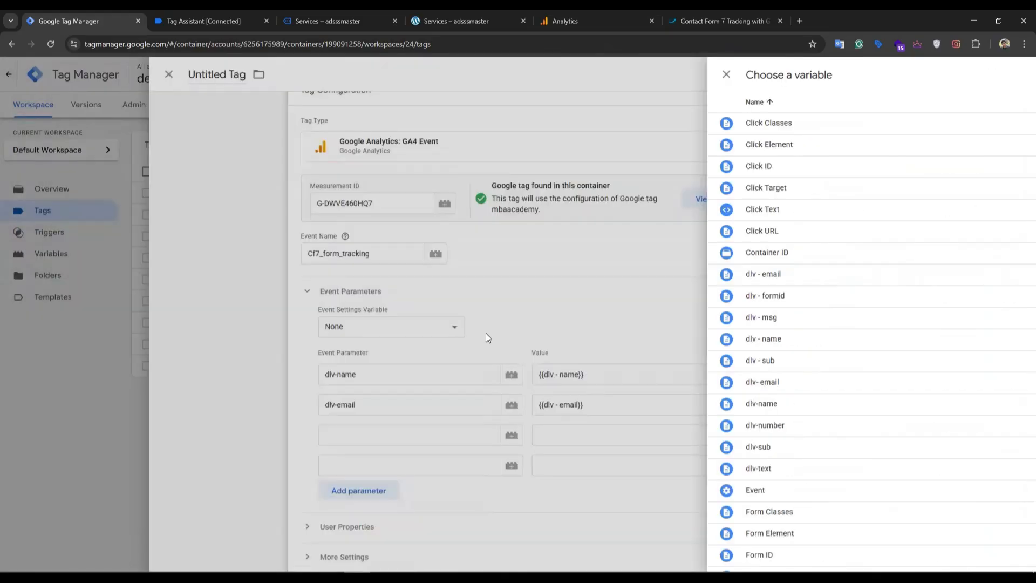
- Name the third event parameter dlv-sub and assign it the variable "dlv - sub" as its value
click(455, 429)
text(dlv-sub)
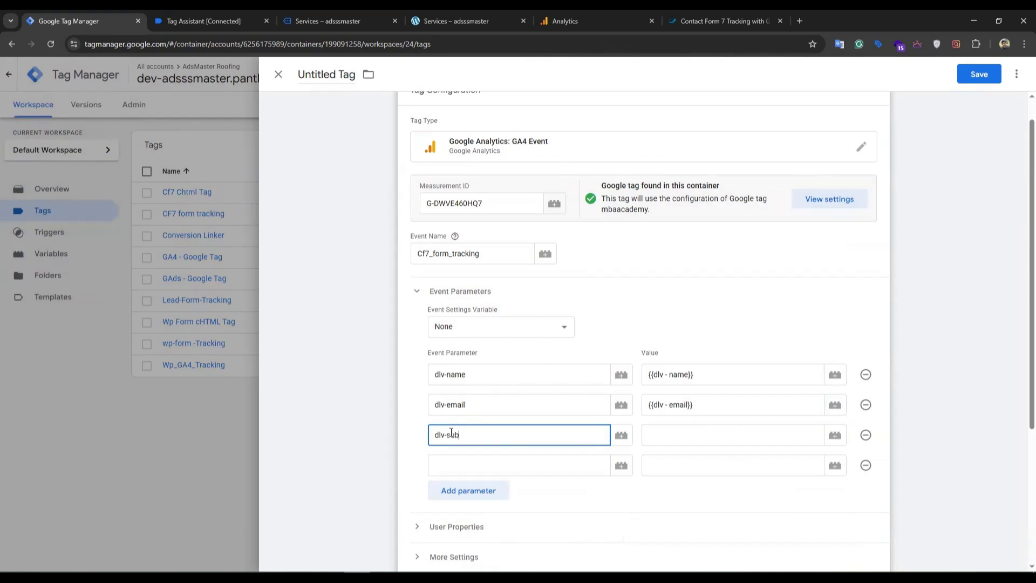
click(835, 434)
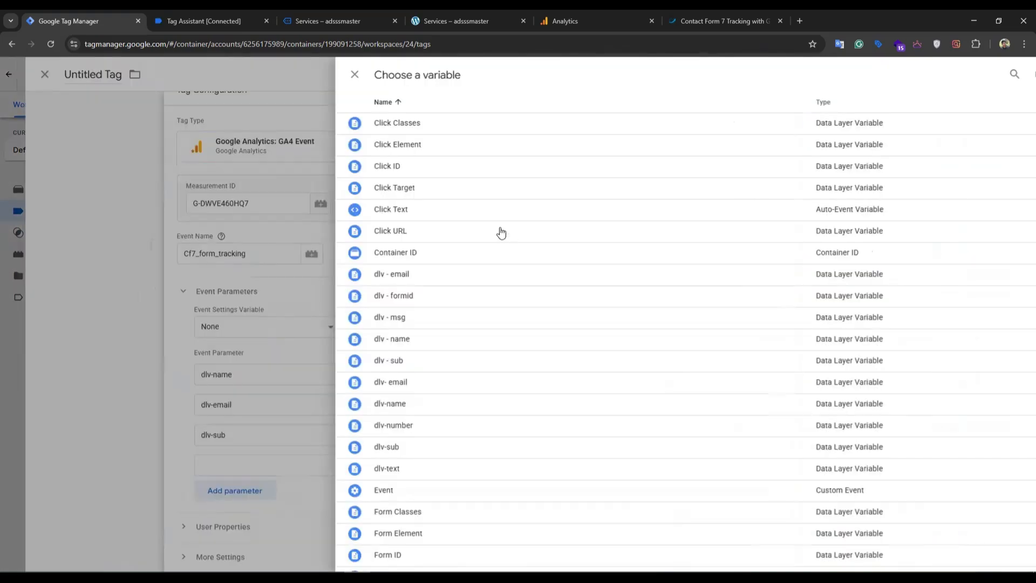
click(358, 361)
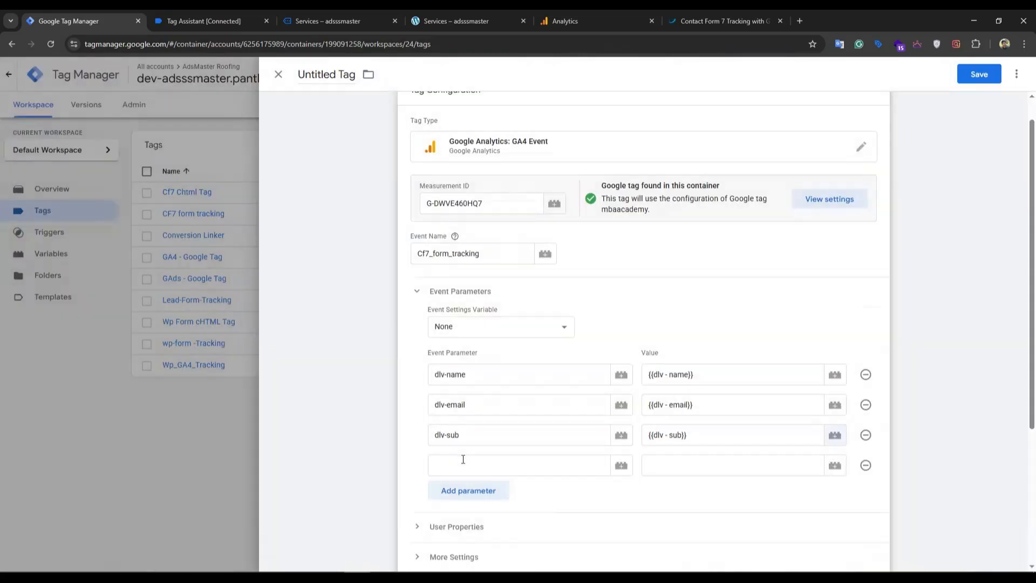
- Name the fourth event parameter dlv-msg and assign it the variable "dlv - msg" as its value
click(463, 462)
text(dlv-msg)
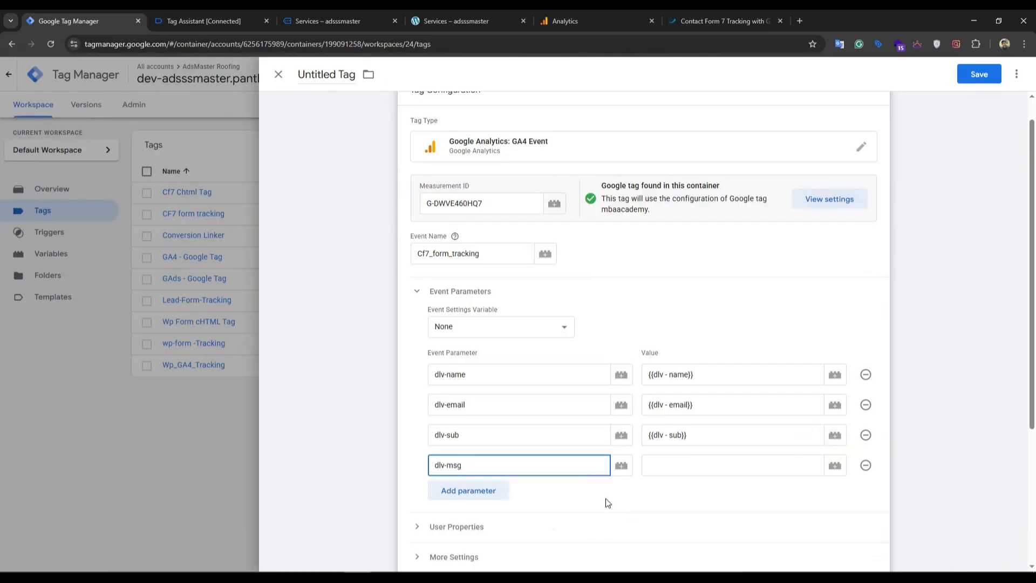
click(834, 465)
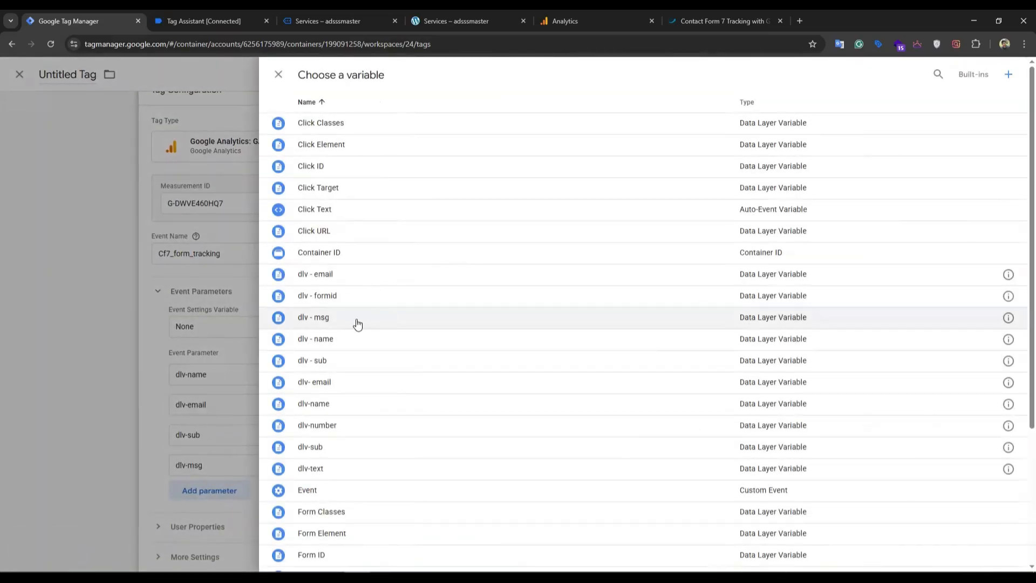
click(336, 322)
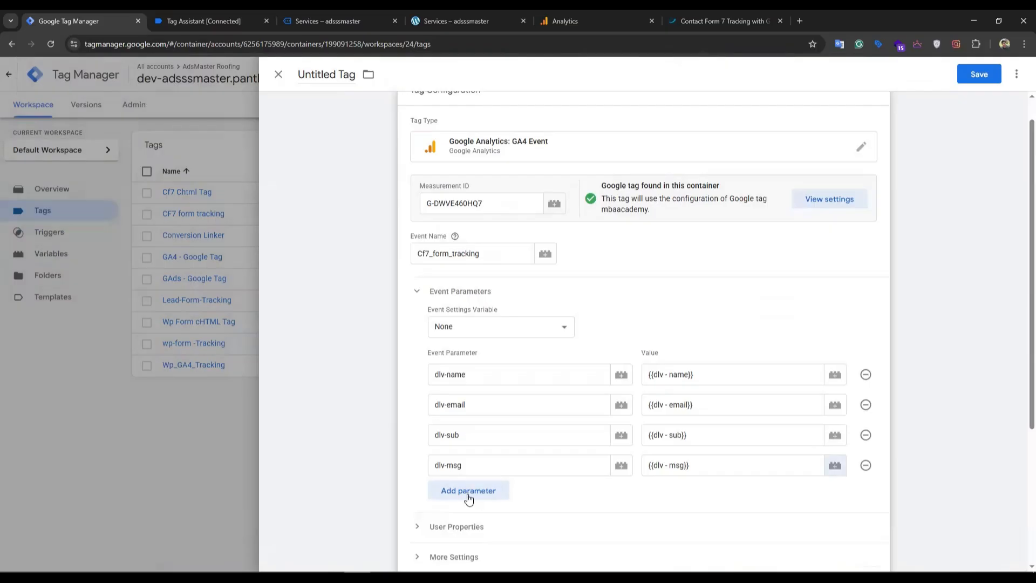
- Add a fifth event parameter named dlv-formid and assign it the variable "dlv - formid" as its value
click(468, 490)
click(468, 497)
text(dlv-formid)
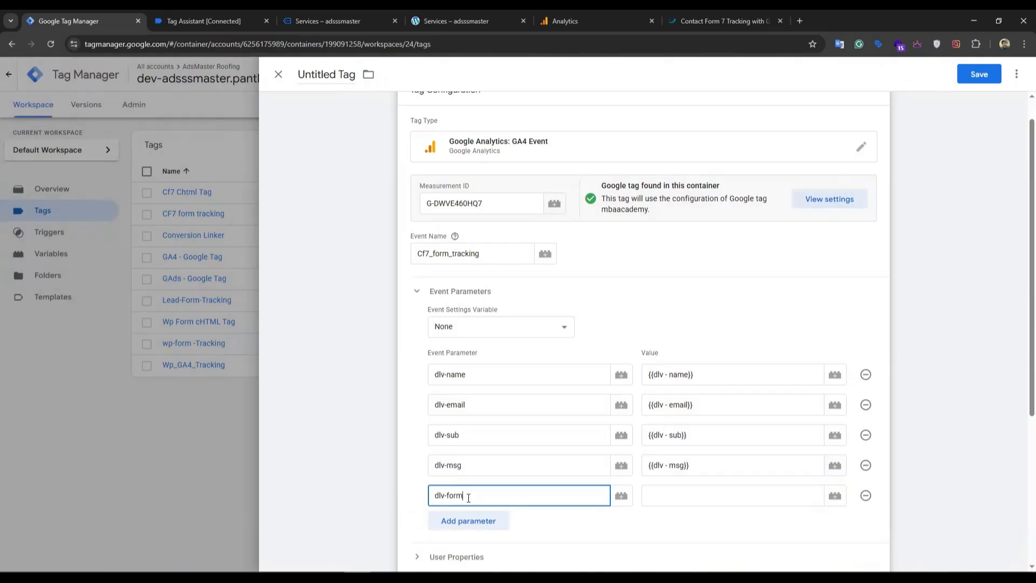
click(835, 495)
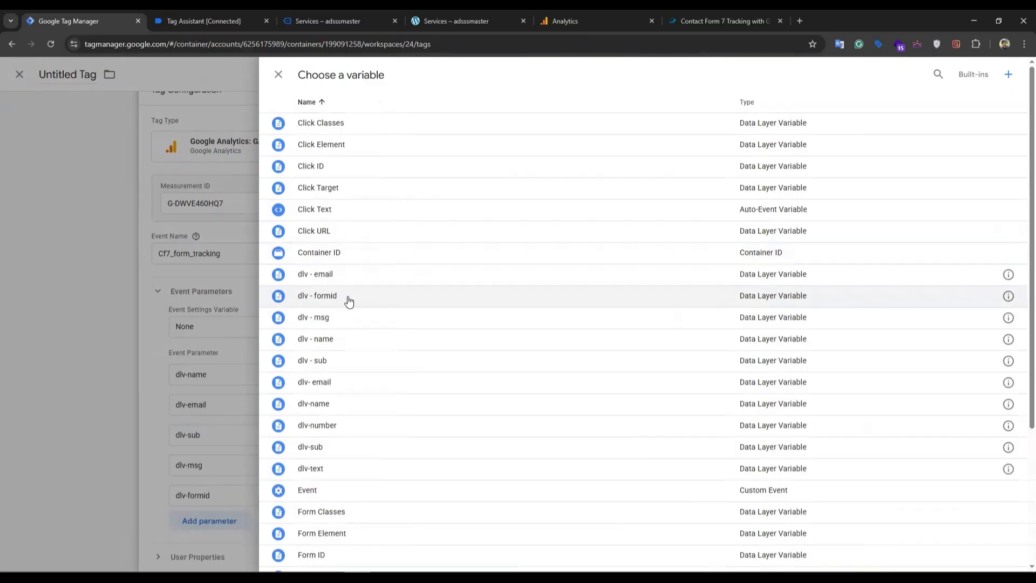
click(349, 302)
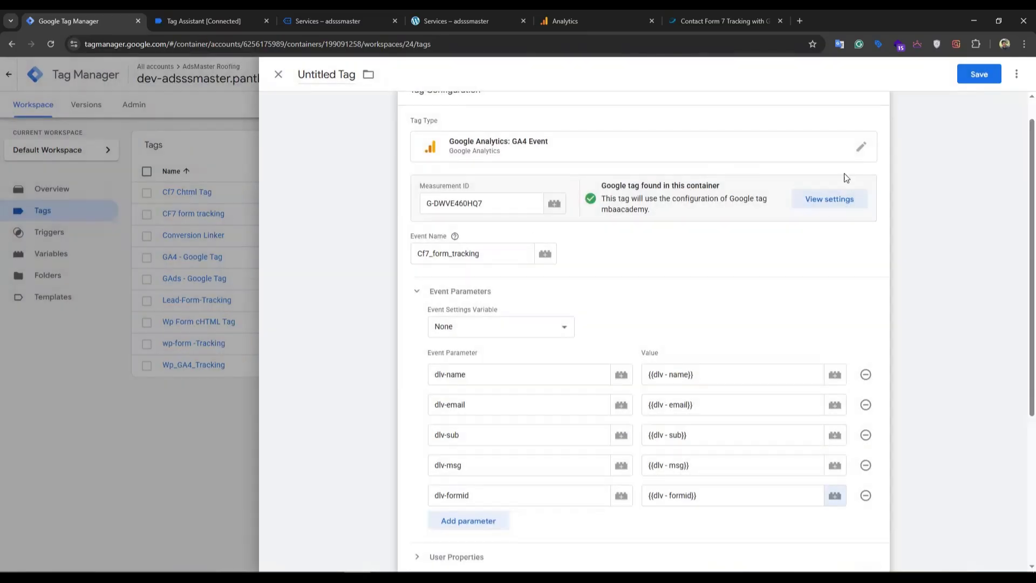
- Assign the existing Cf7 Custom Event as the firing trigger of the GA4 event tag
scroll(628, 254, down, 5)
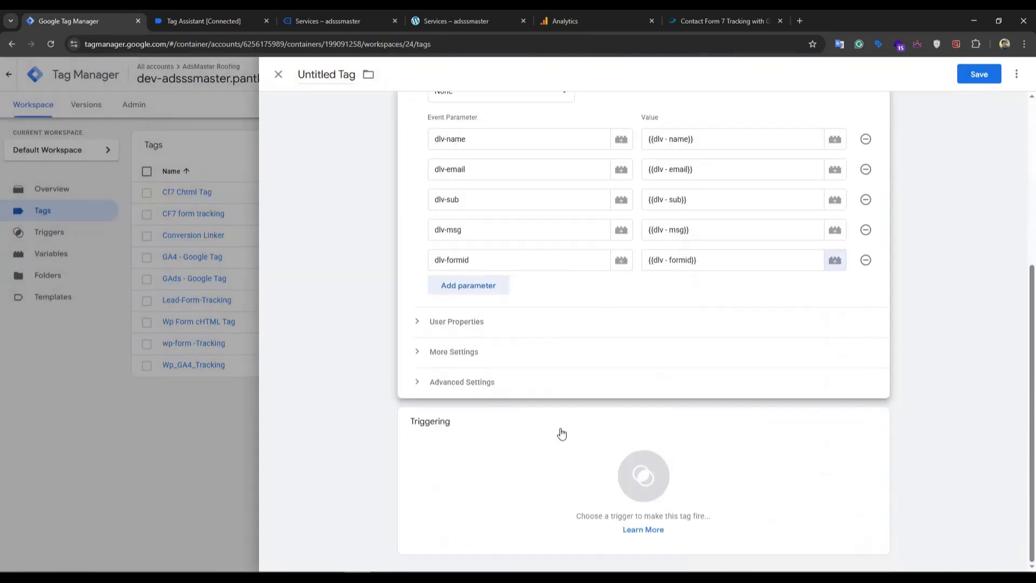
click(659, 484)
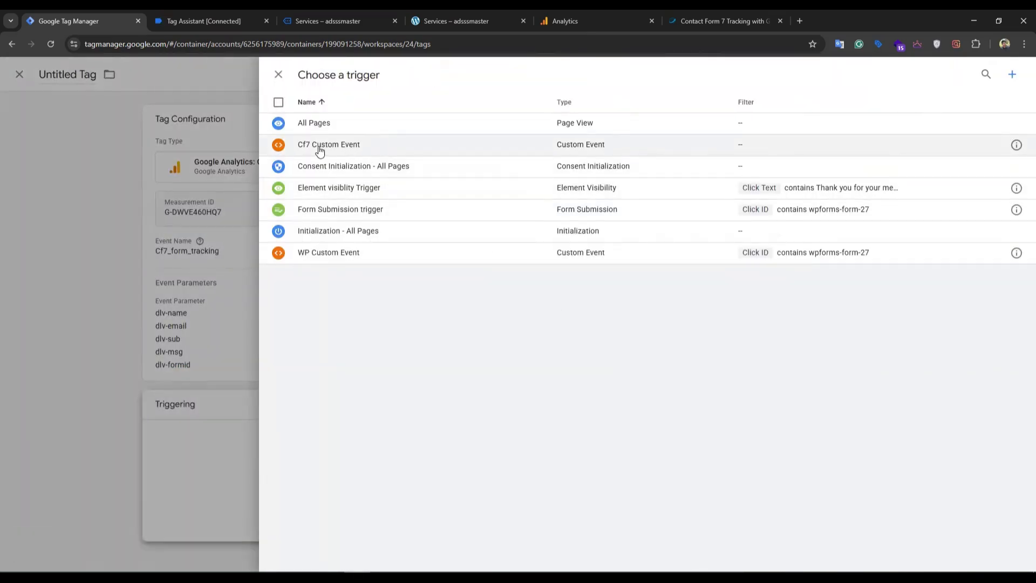
click(428, 149)
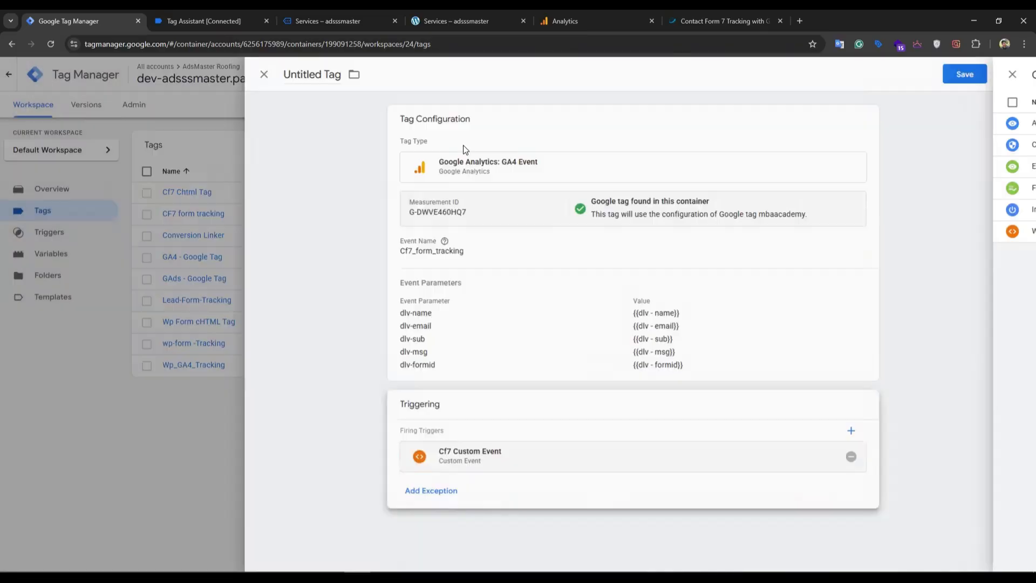
- Save the tag under the name CF7 GA4 Form Tracking
click(980, 75)
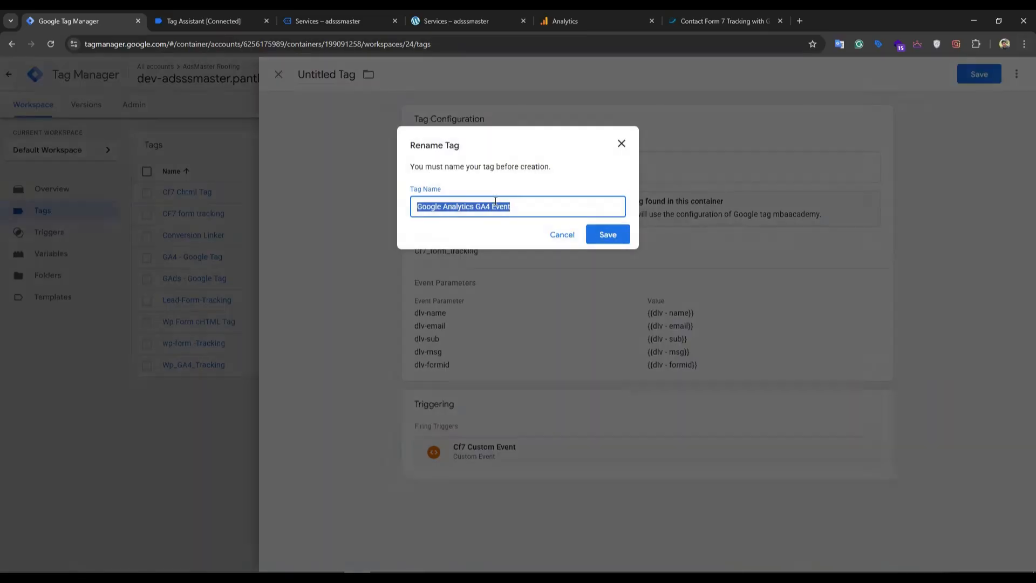
text(CF7)
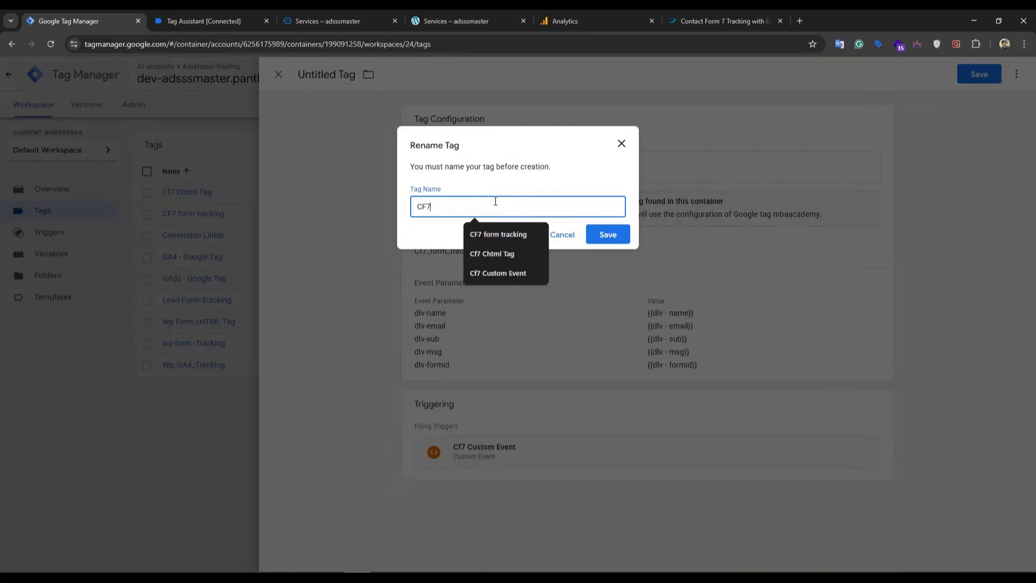
text( GA4 Form Tracking)
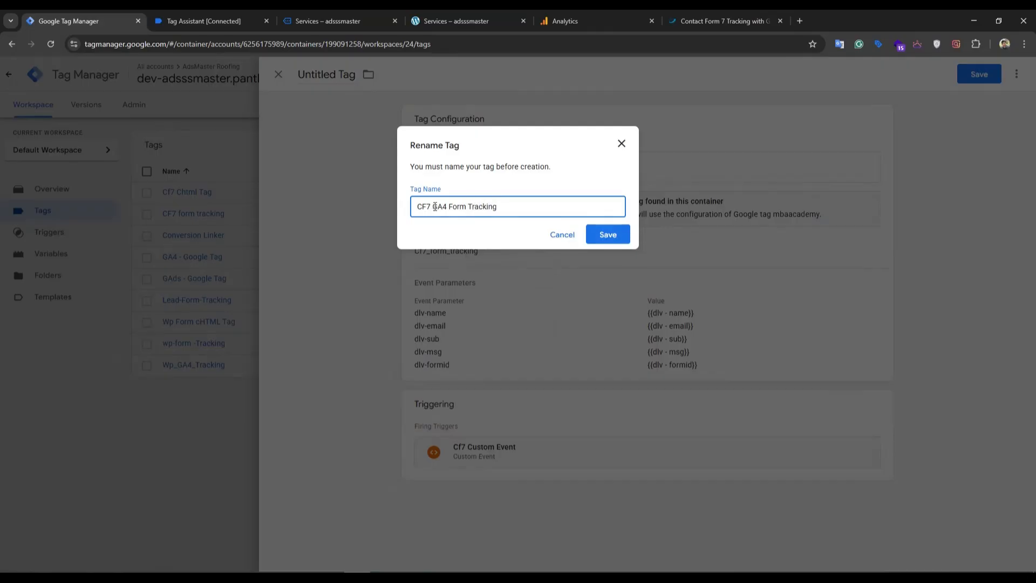
click(607, 236)
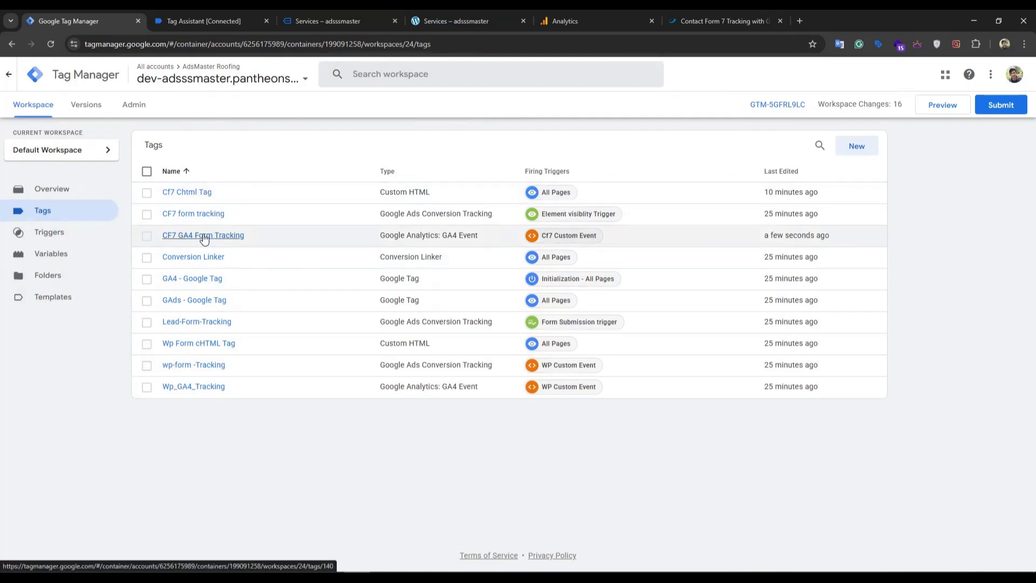
- Close the old Tag Assistant session and its debug copy of the Services page
click(943, 107)
click(267, 20)
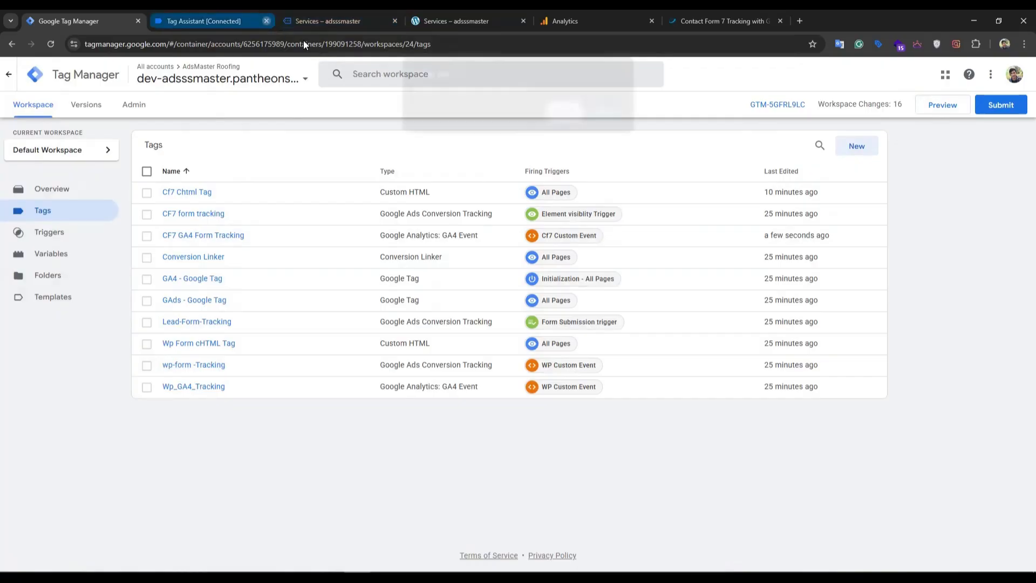
click(557, 113)
click(265, 20)
click(266, 21)
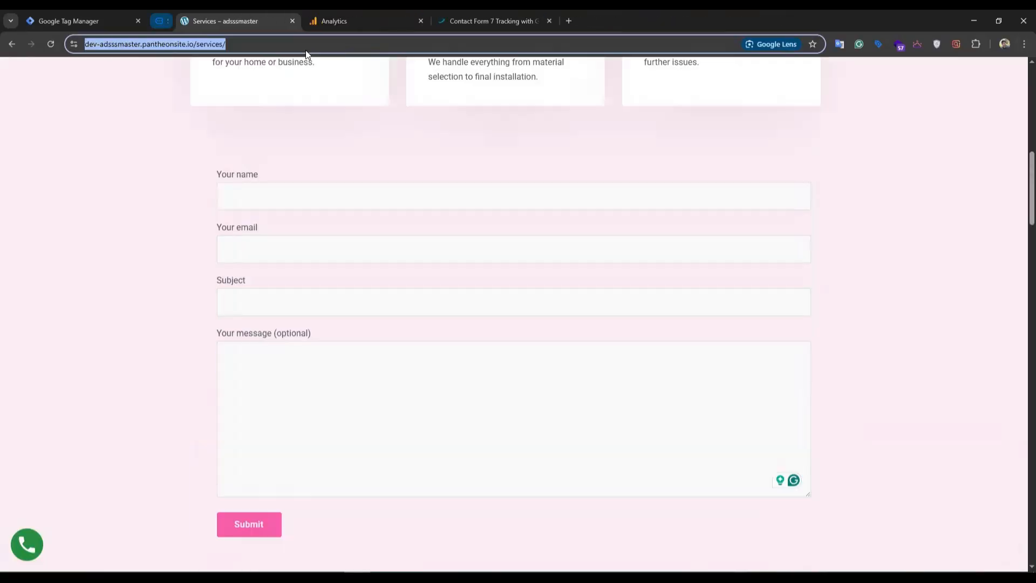
click(88, 19)
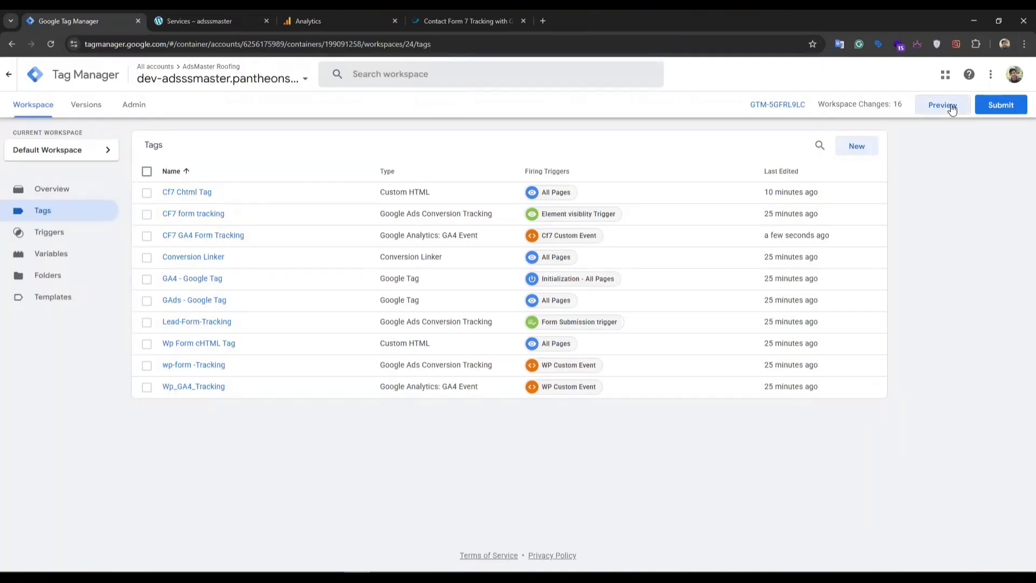
click(921, 103)
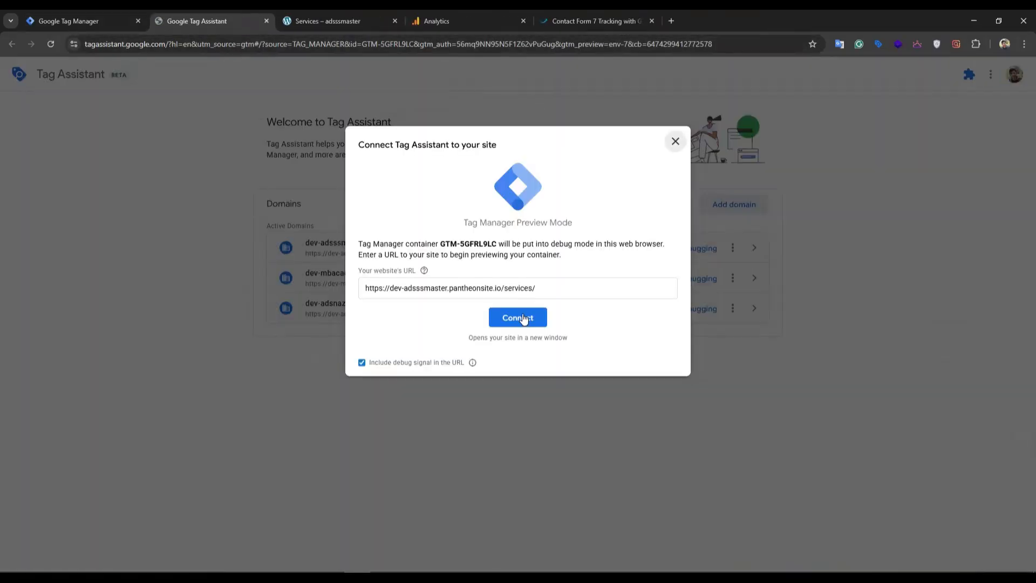
click(518, 321)
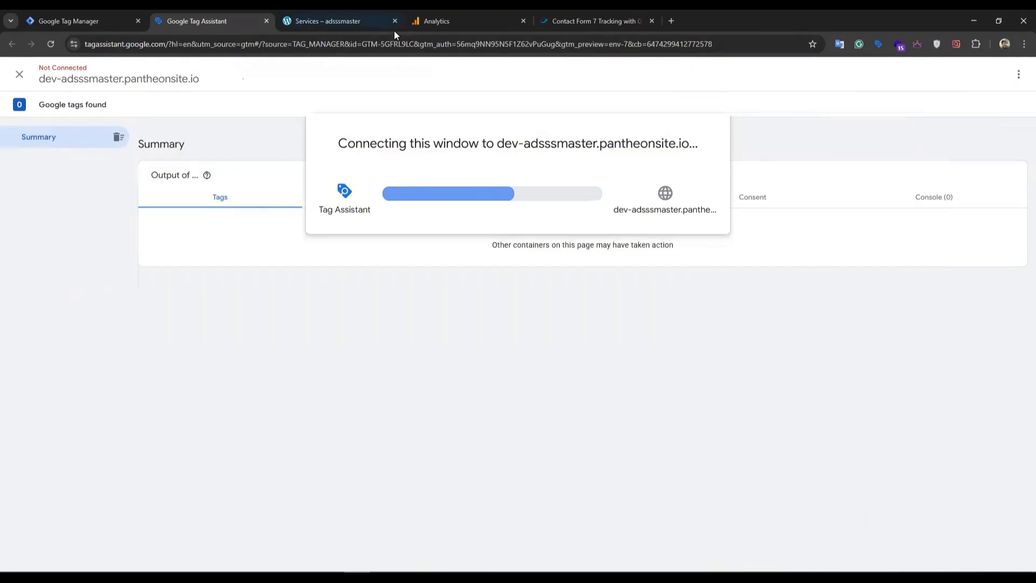
- Switch to Google Analytics and open DebugView from the property's admin settings
click(442, 23)
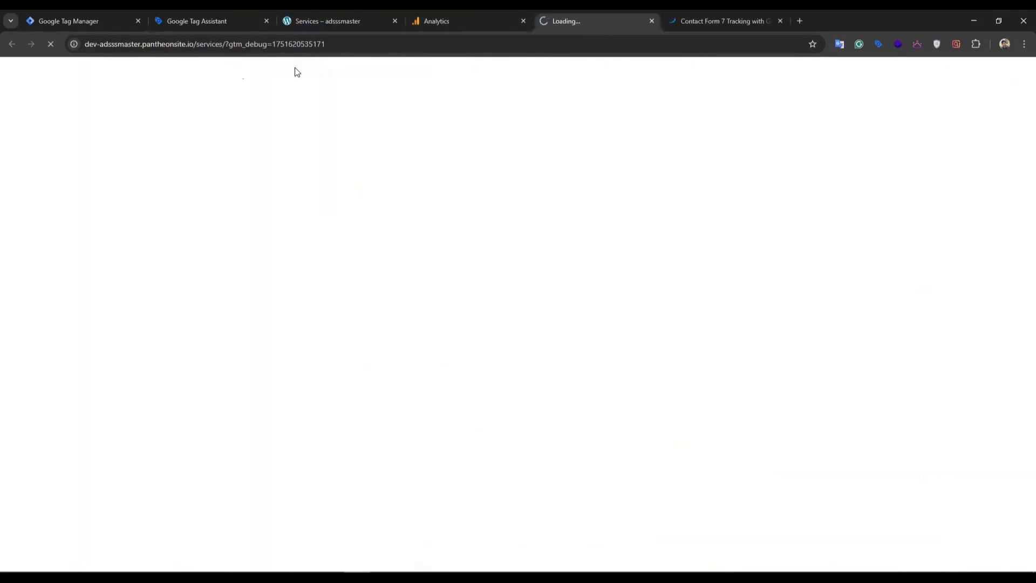
click(468, 20)
click(227, 75)
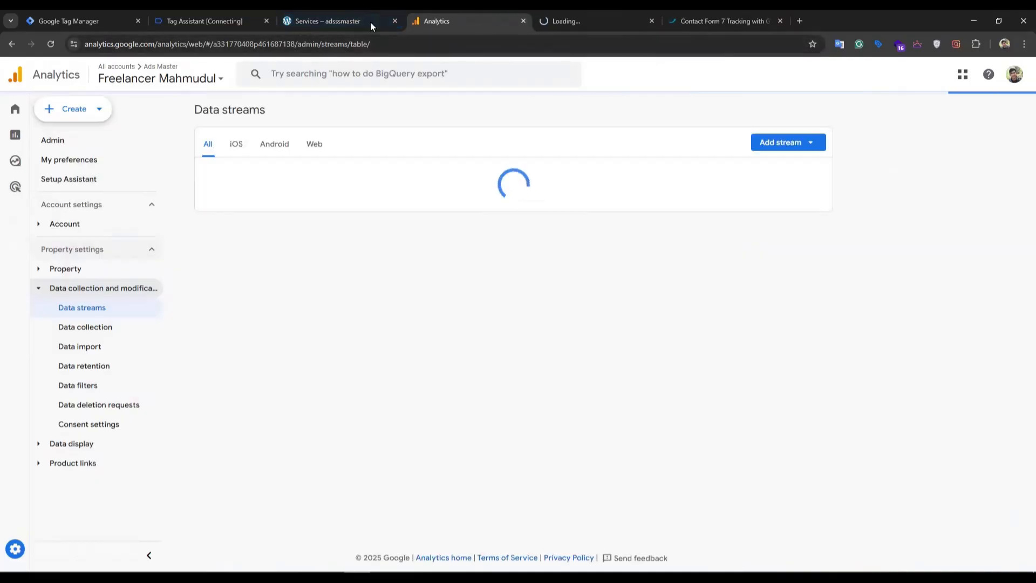
click(18, 559)
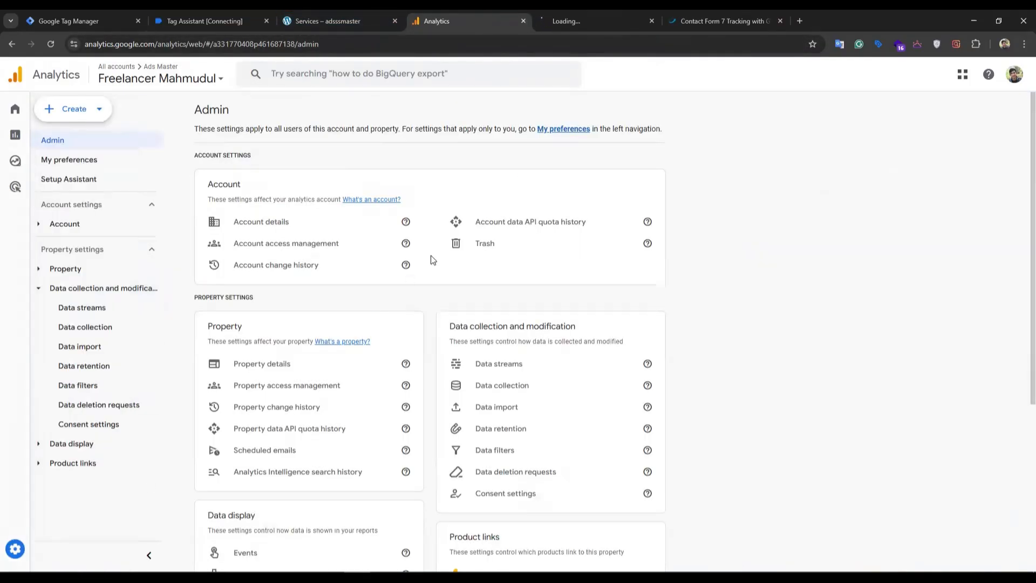
scroll(497, 287, down, 1)
click(509, 312)
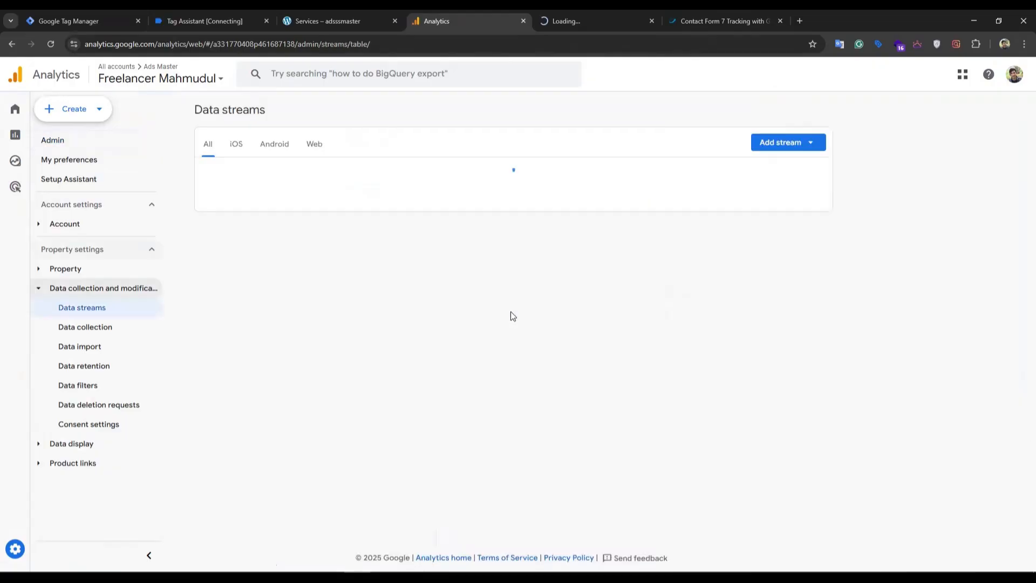
click(15, 549)
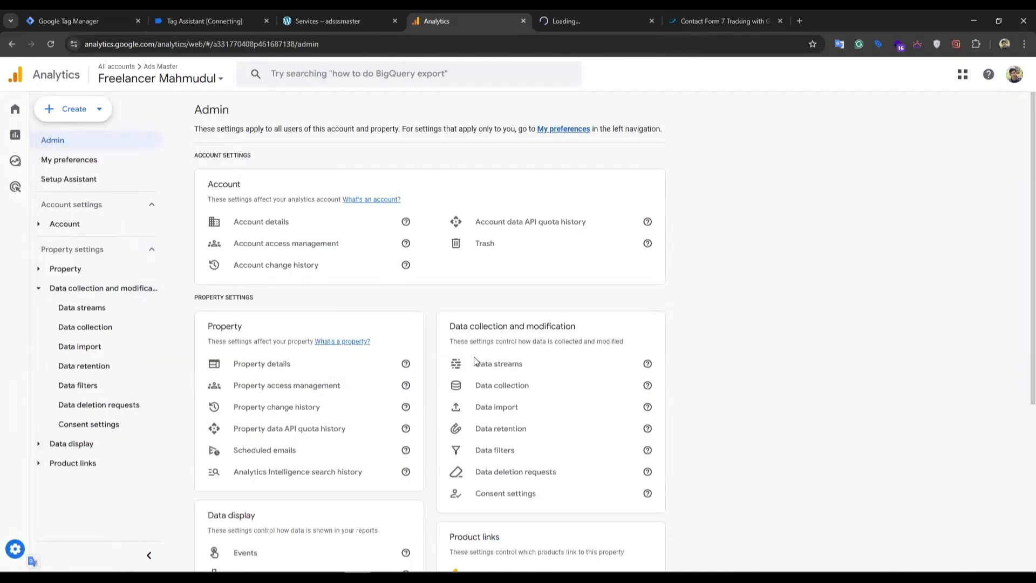
scroll(378, 399, down, 6)
click(258, 493)
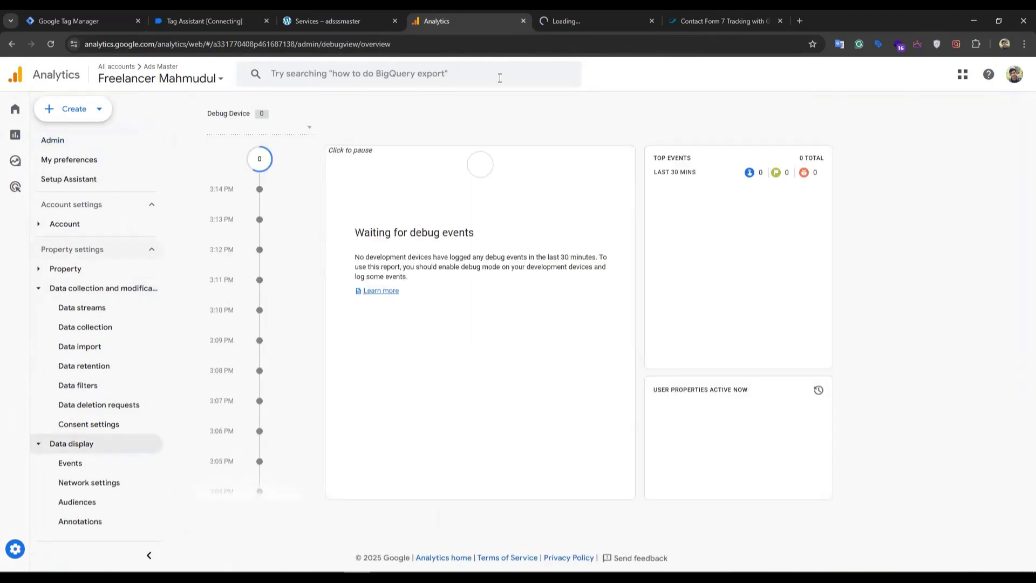
- Complete the Tag Assistant connection and place the debug Services page directly beside the Tag Assistant page
click(231, 18)
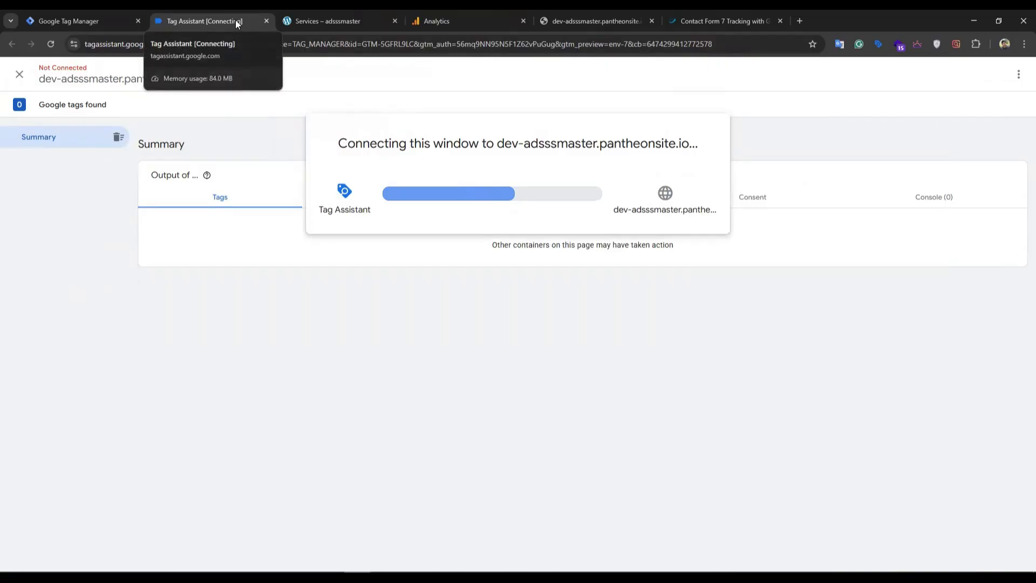
click(593, 22)
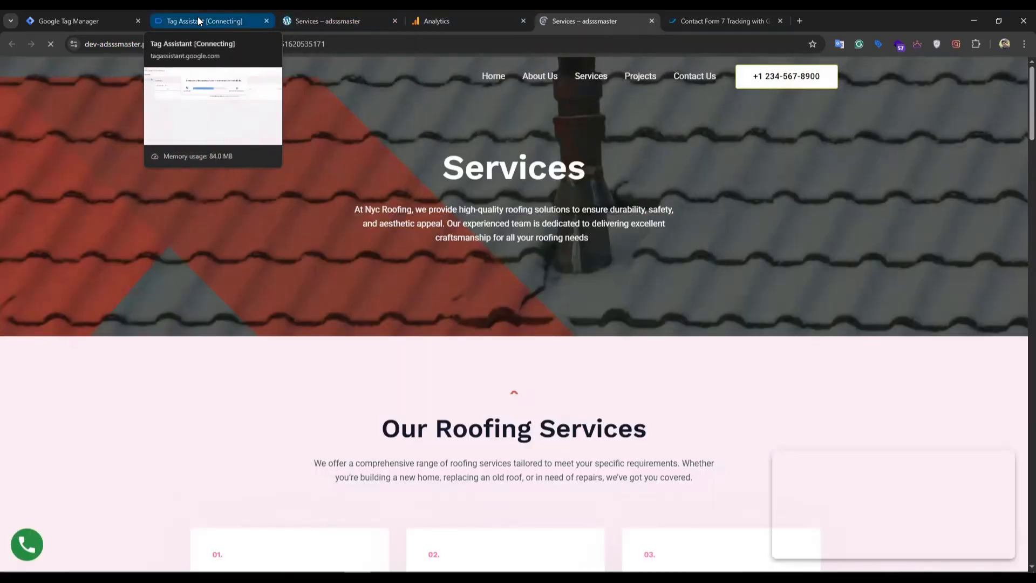
click(198, 18)
click(517, 263)
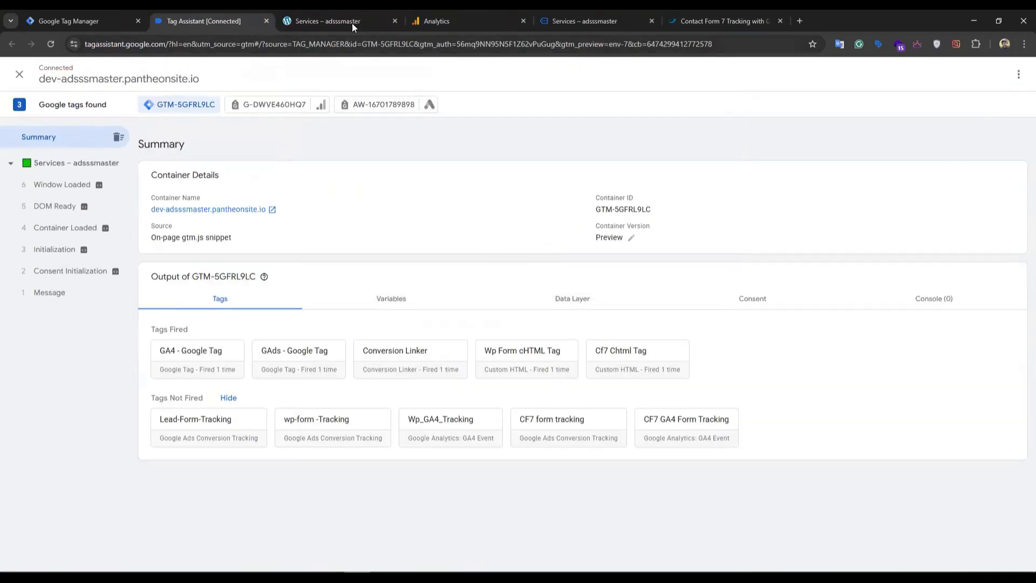
click(346, 19)
drag(551, 19, 353, 24)
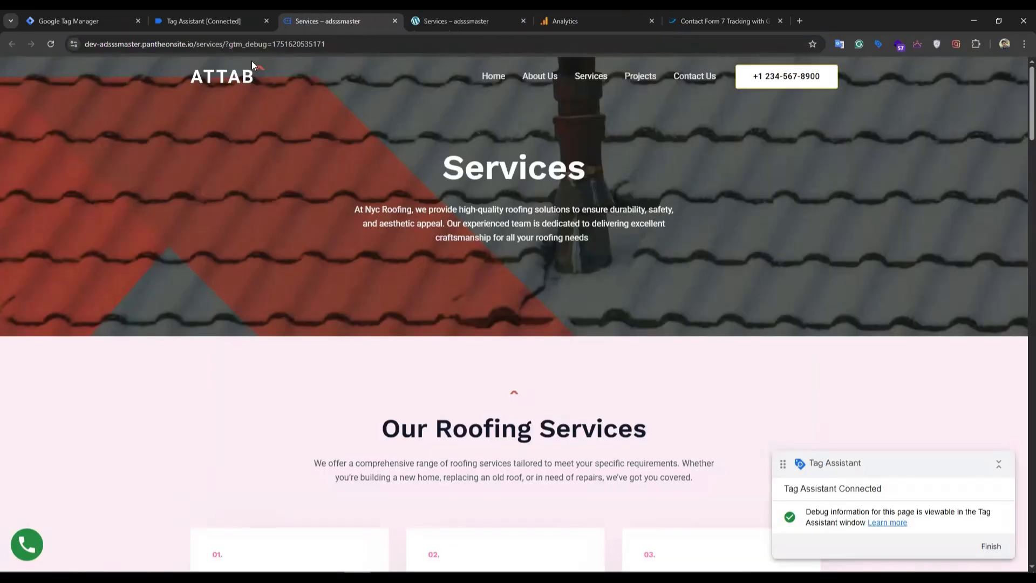
- Fill in the contact form with a name, an e-mail address, the subject roofing and the message dddddddd, and submit it
scroll(529, 231, down, 5)
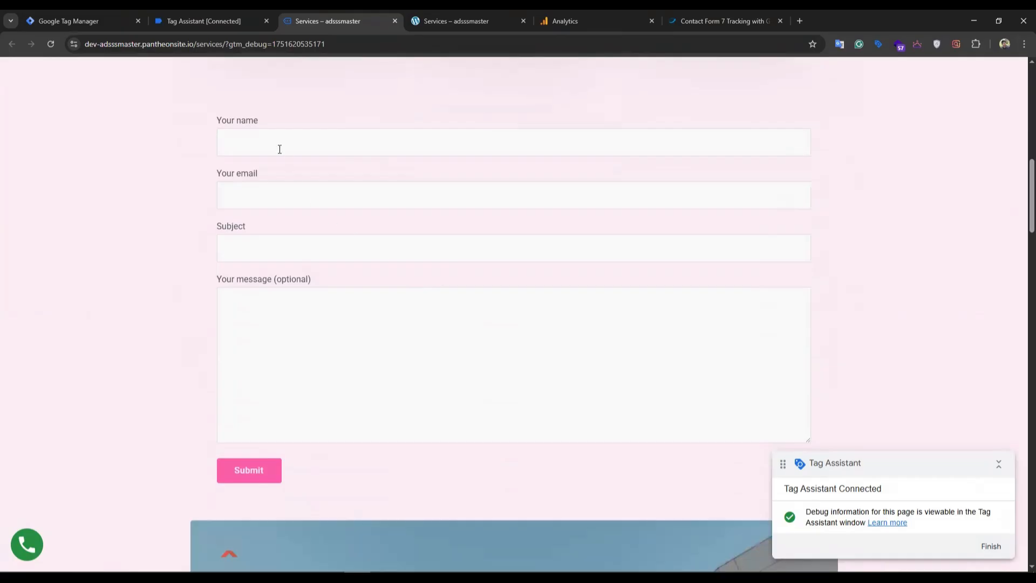
click(280, 144)
click(296, 171)
click(288, 245)
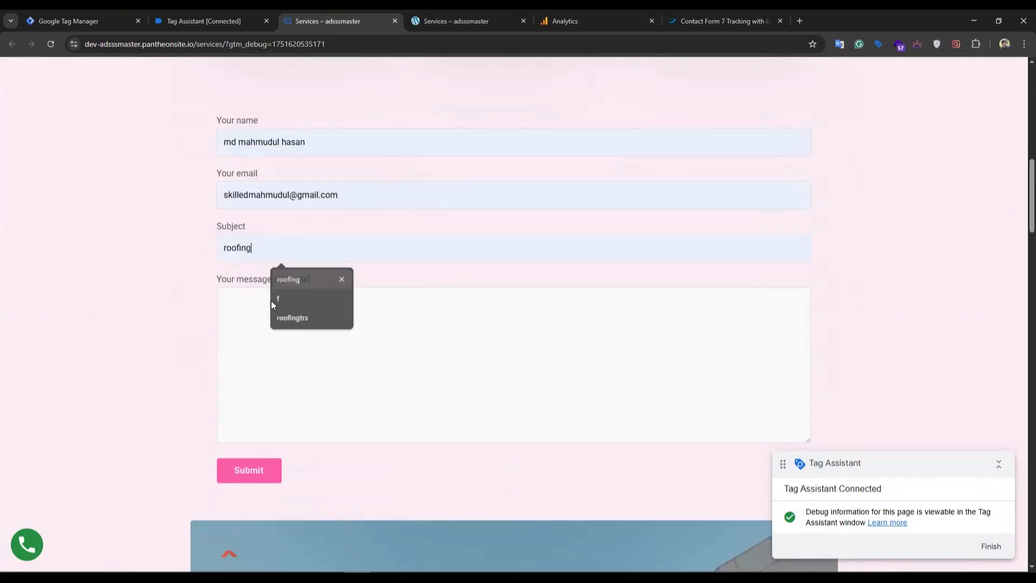
click(288, 279)
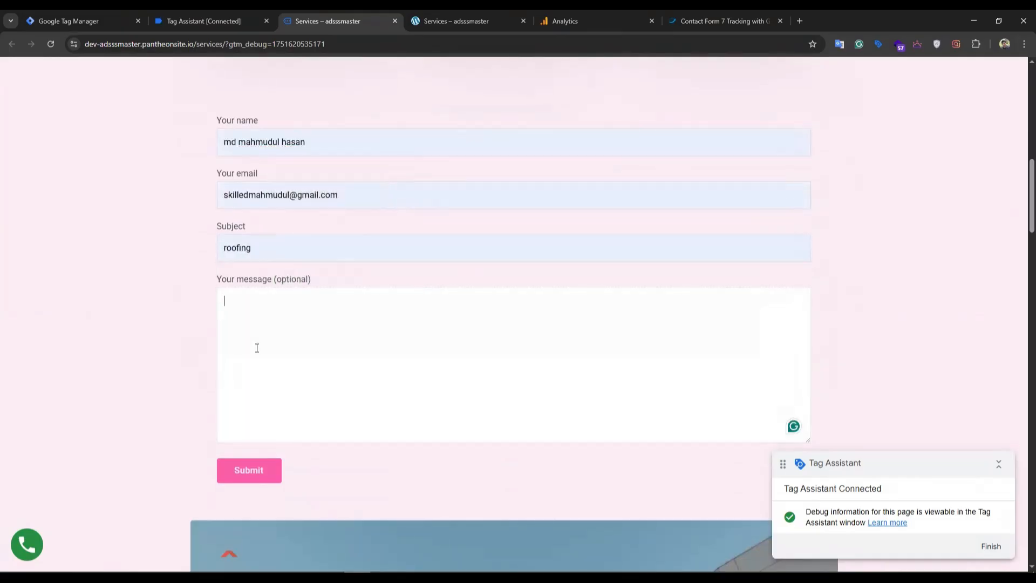
text(dddddddd)
click(237, 464)
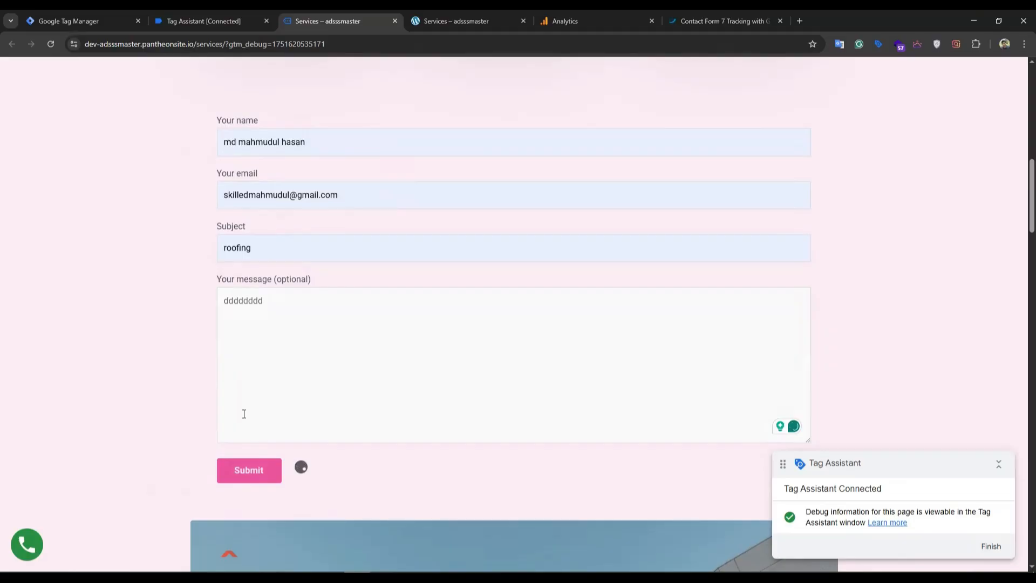
scroll(330, 294, down, 3)
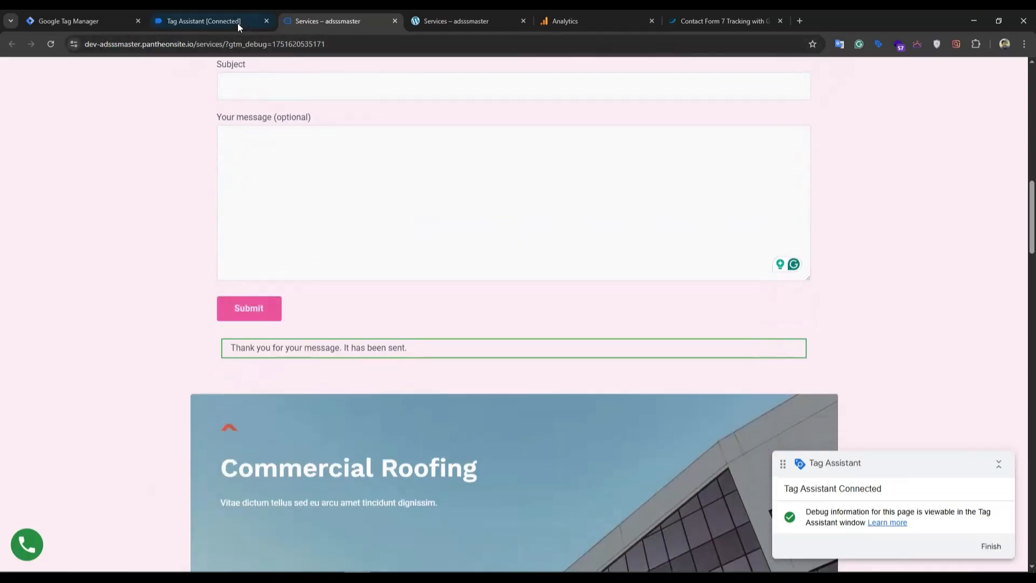
- In Tag Assistant, examine the cf7_submit event's data layer push for the submitted form inputs
click(216, 20)
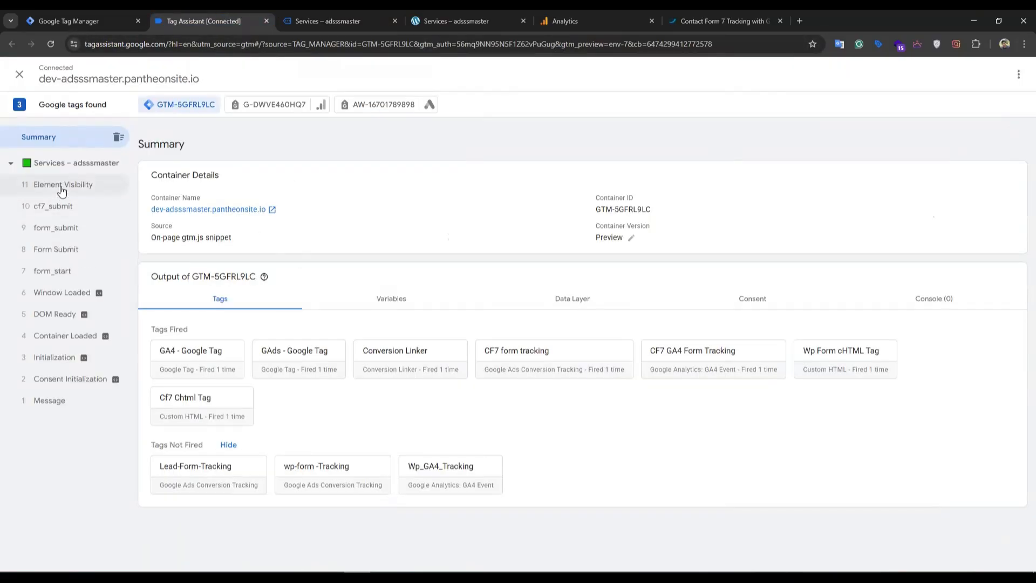
click(63, 208)
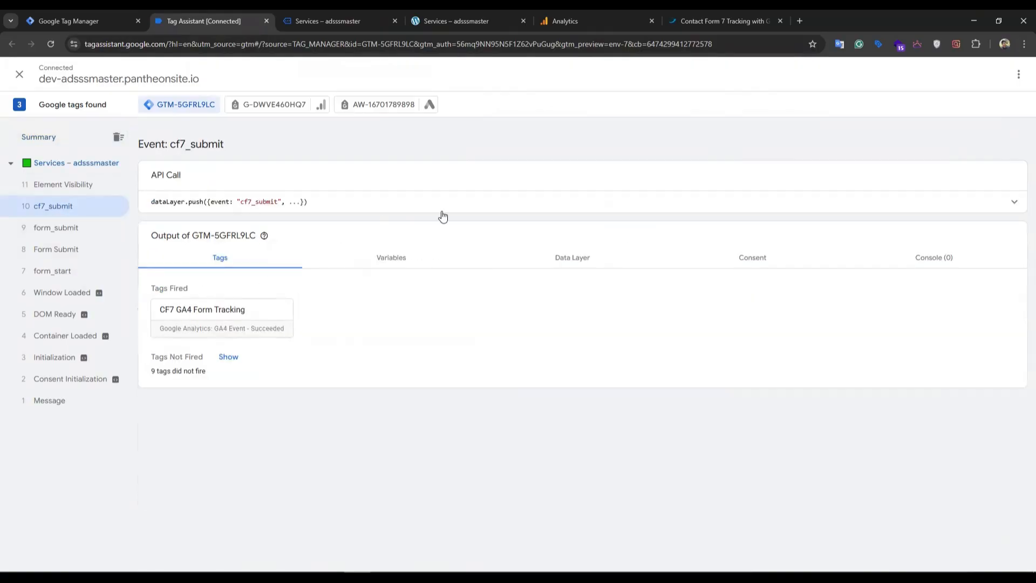
click(467, 208)
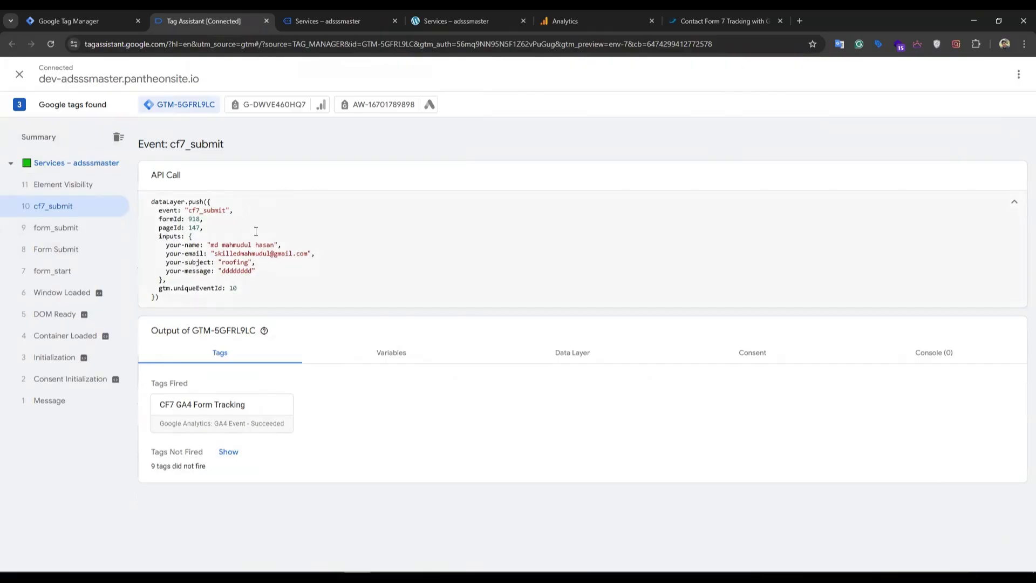
drag(222, 271, 256, 262)
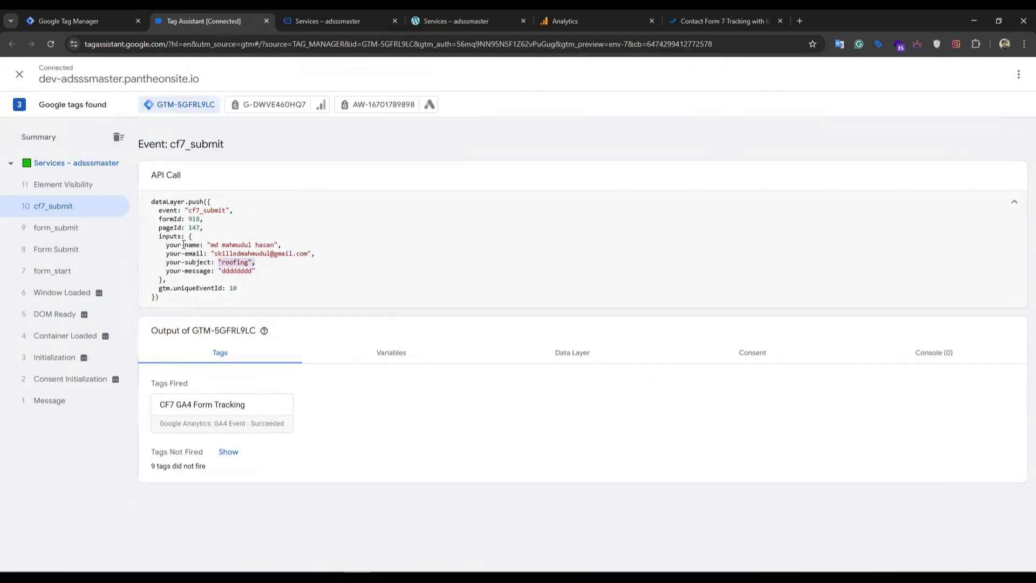
click(1017, 200)
- Examine the cf7_submit event's variables and data layer values in Tag Assistant, focusing on the dlv form input variables
click(404, 264)
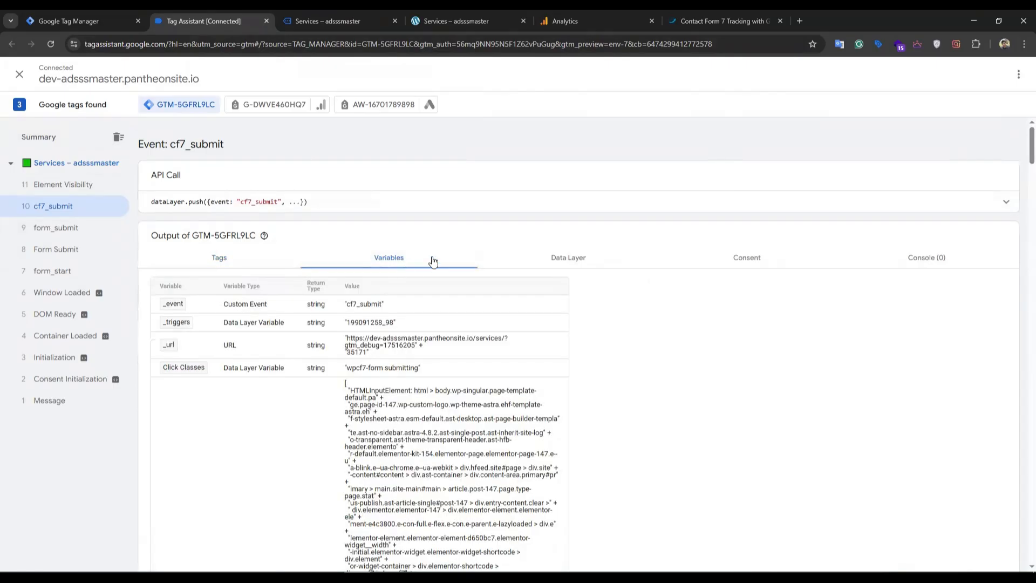
scroll(433, 262, down, 5)
scroll(464, 162, up, 5)
click(587, 270)
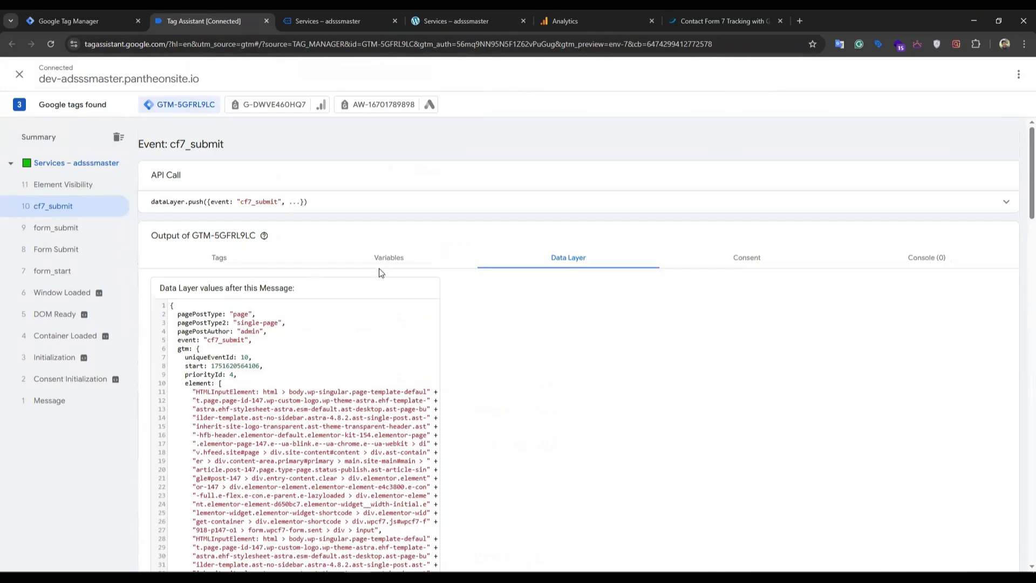
click(385, 261)
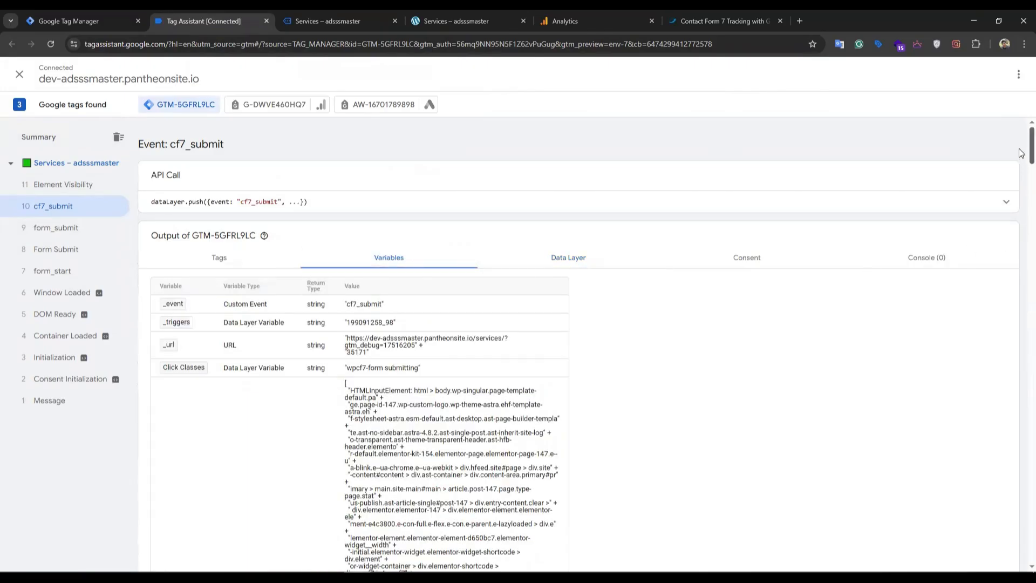
drag(1021, 153, 1021, 355)
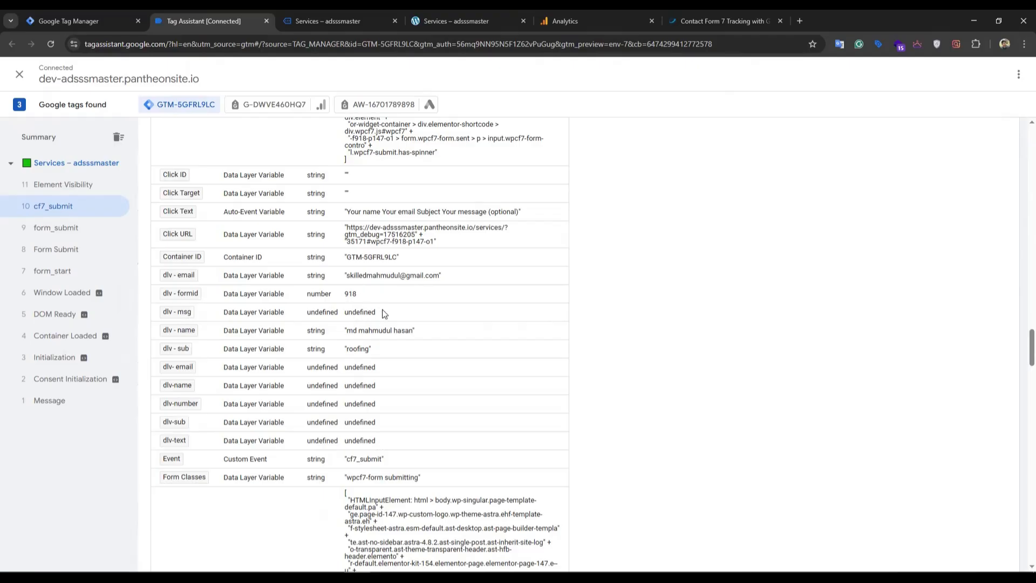
scroll(382, 309, down, 6)
scroll(387, 332, up, 4)
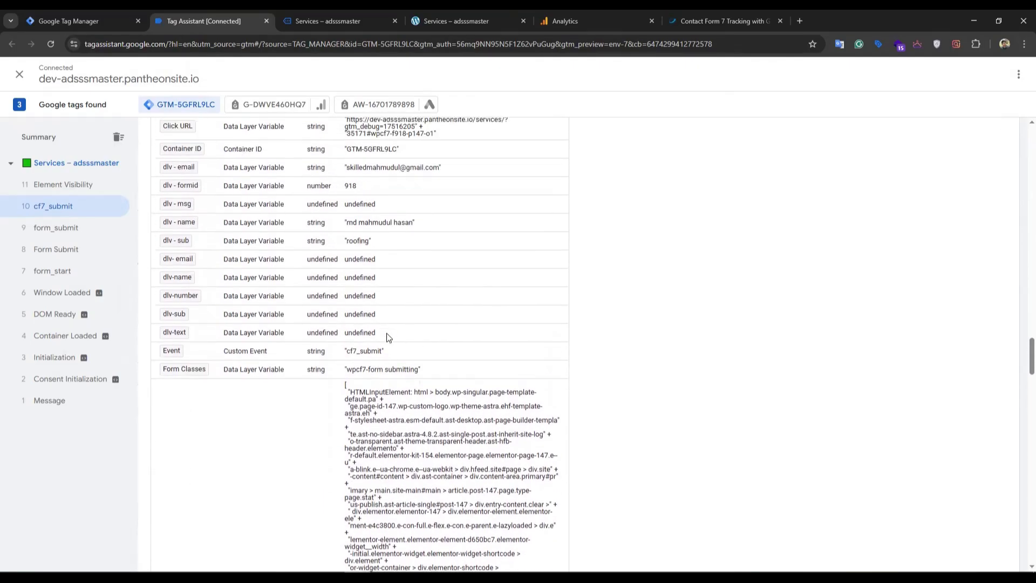
scroll(386, 332, up, 4)
scroll(255, 332, down, 4)
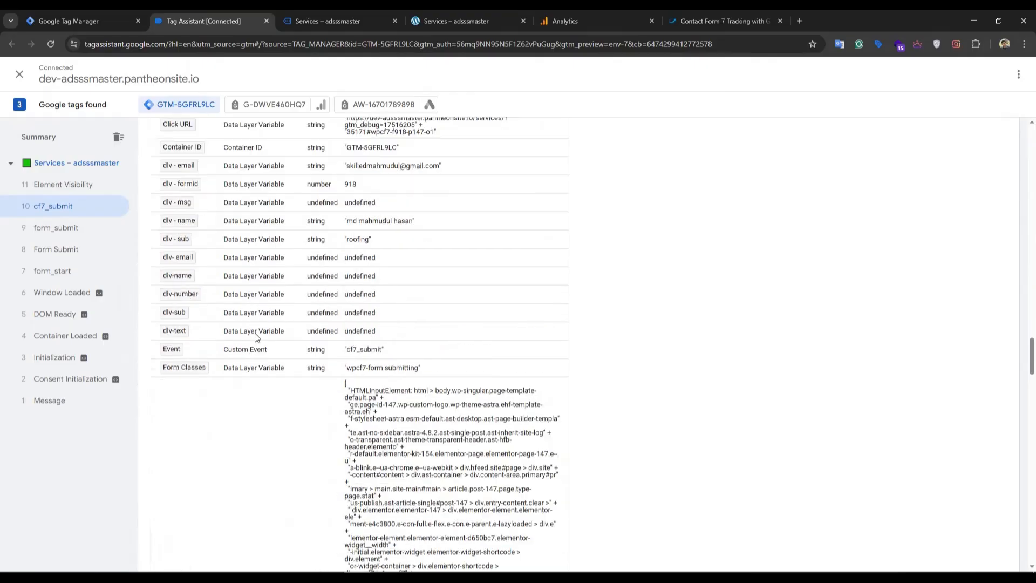
scroll(255, 332, down, 10)
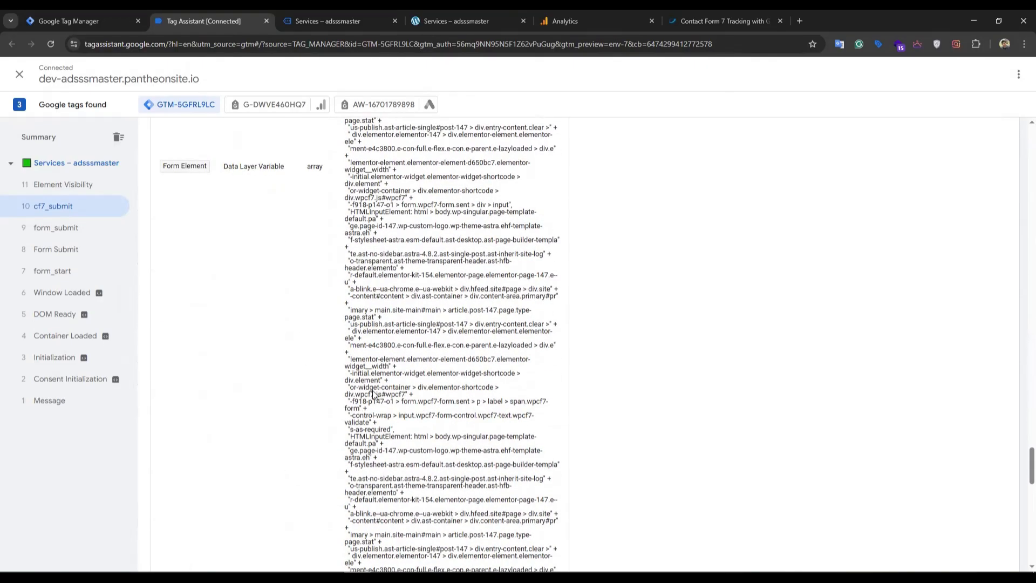
scroll(373, 393, down, 10)
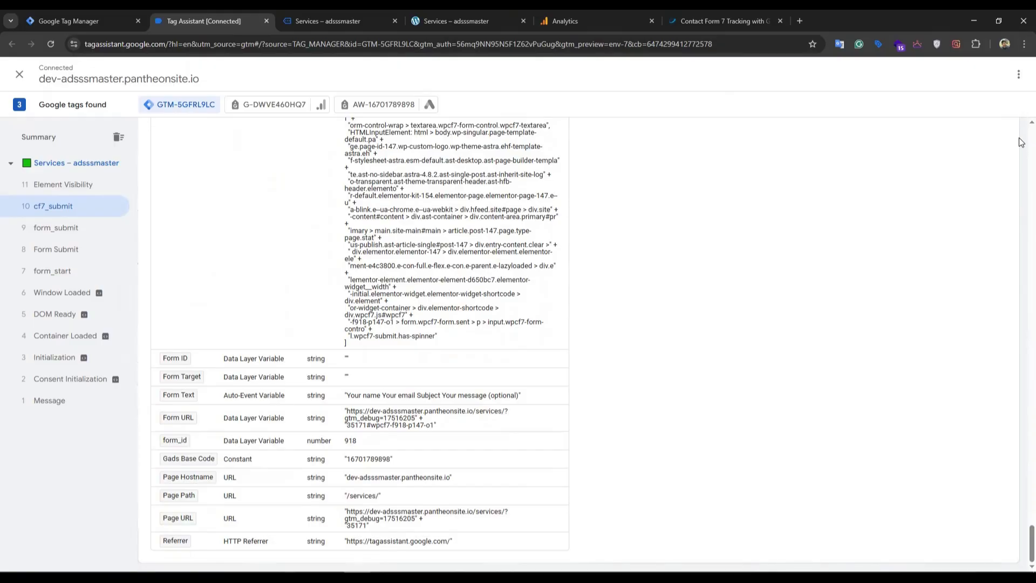
scroll(1021, 142, up, 20)
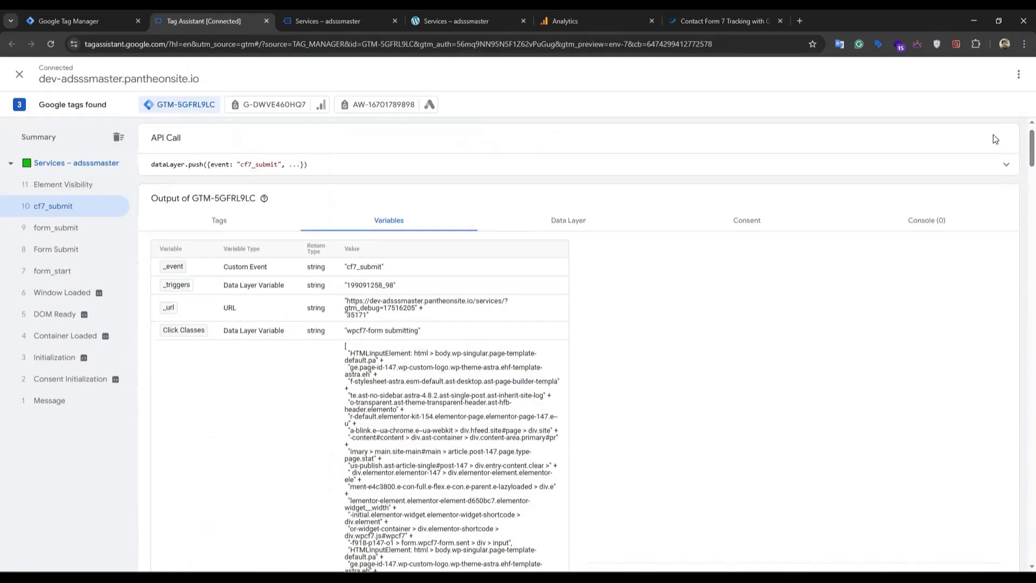
- Switch to Google Analytics DebugView and inspect the Cf7_form_tracking event's dlv-email, dlv-formid, dlv-name and dlv-sub parameters
click(467, 15)
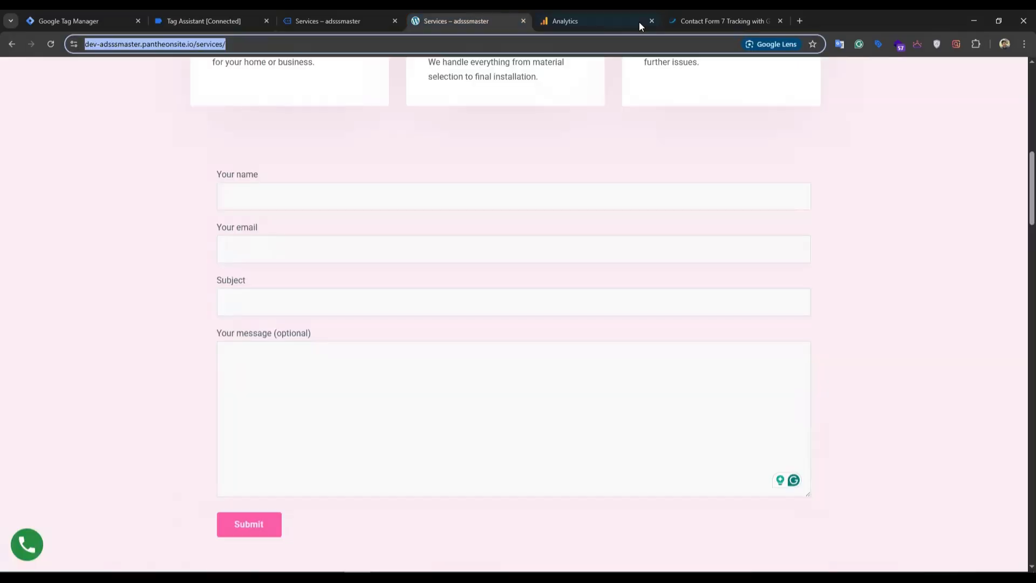
click(585, 19)
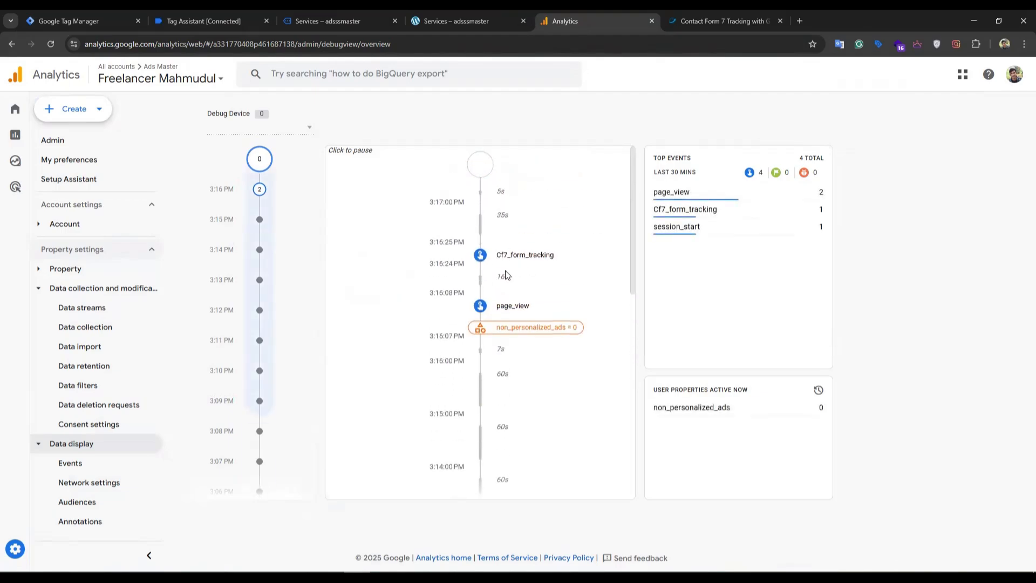
click(533, 258)
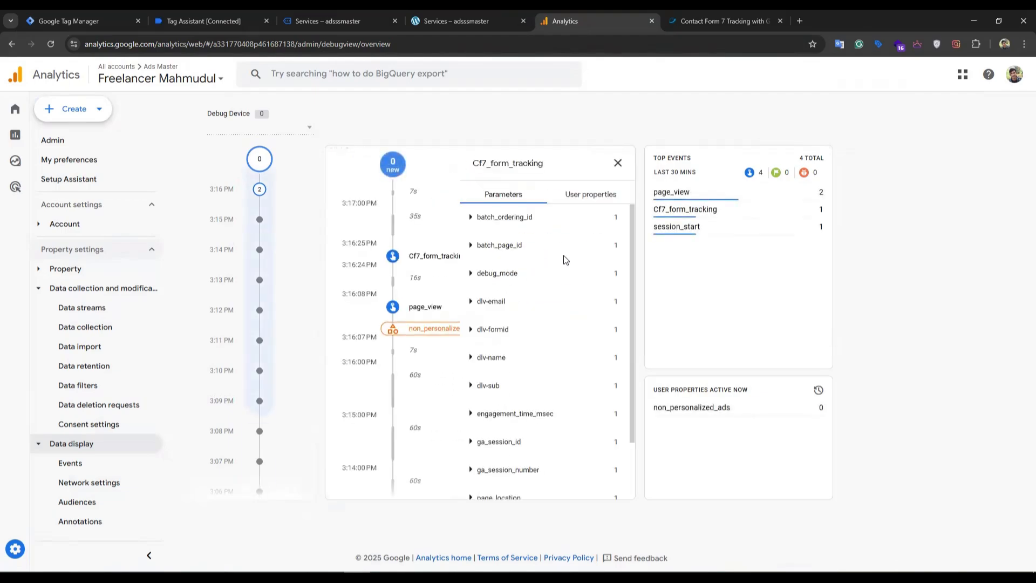
click(472, 303)
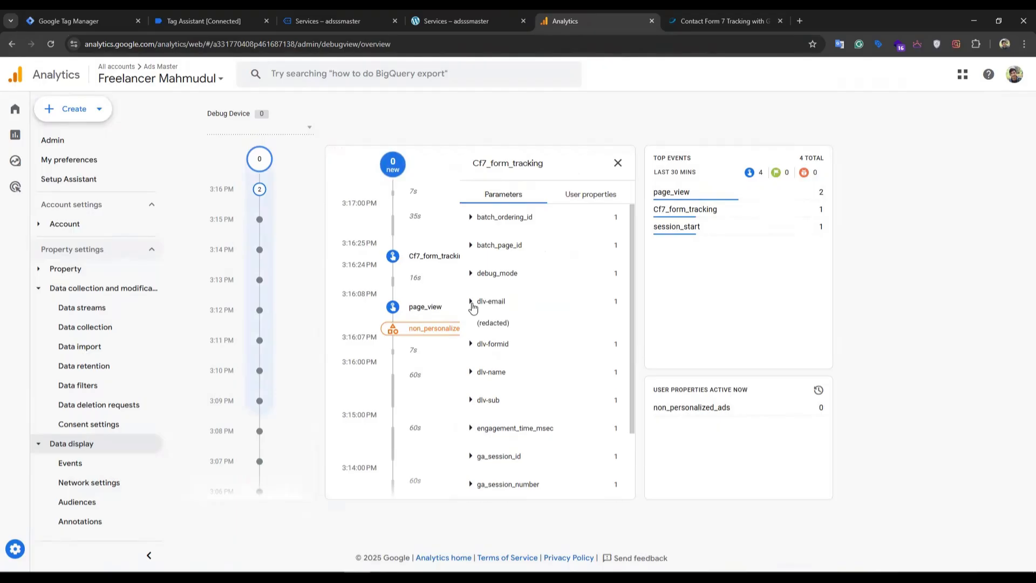
click(472, 304)
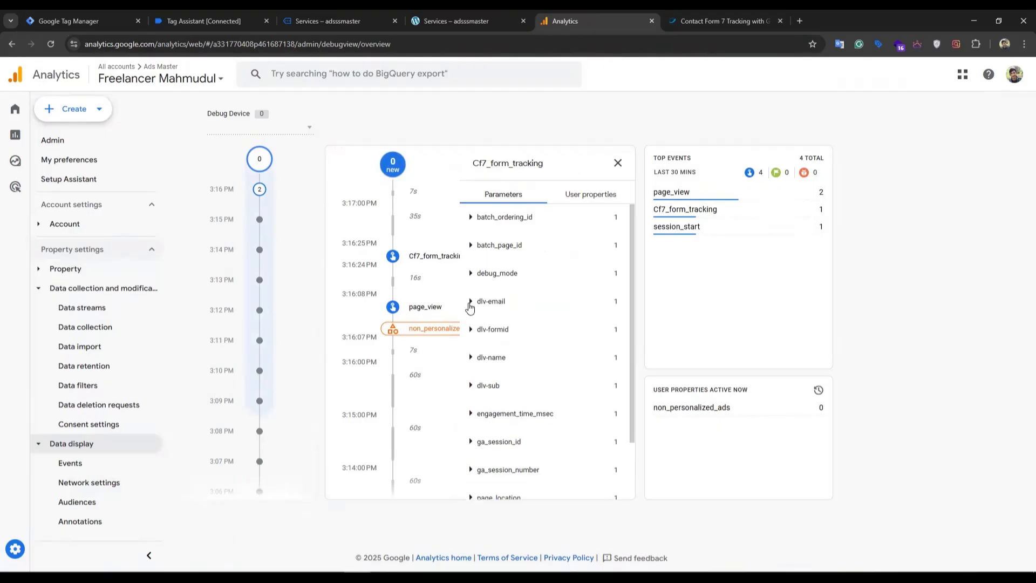
click(470, 303)
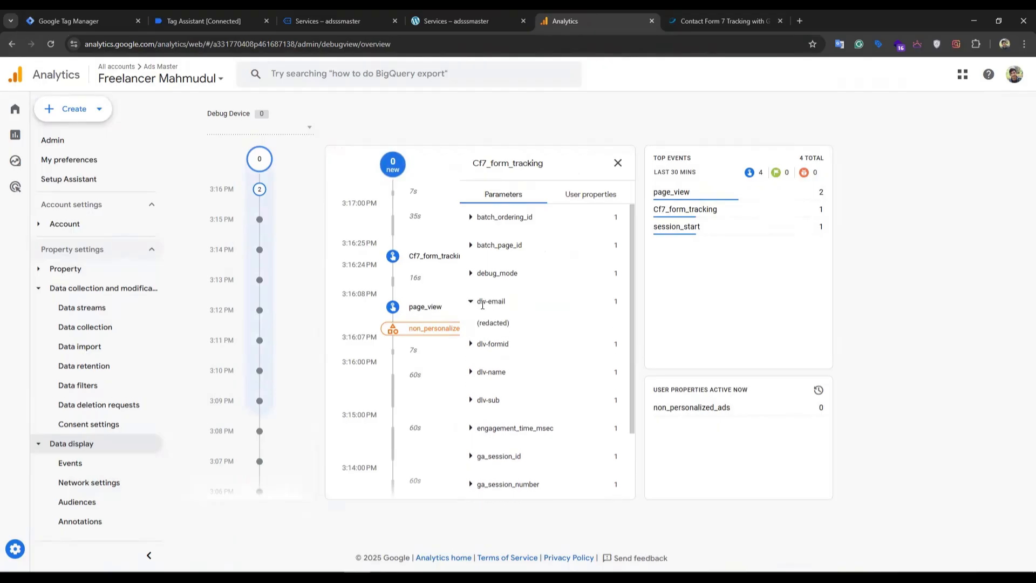
click(477, 303)
click(471, 330)
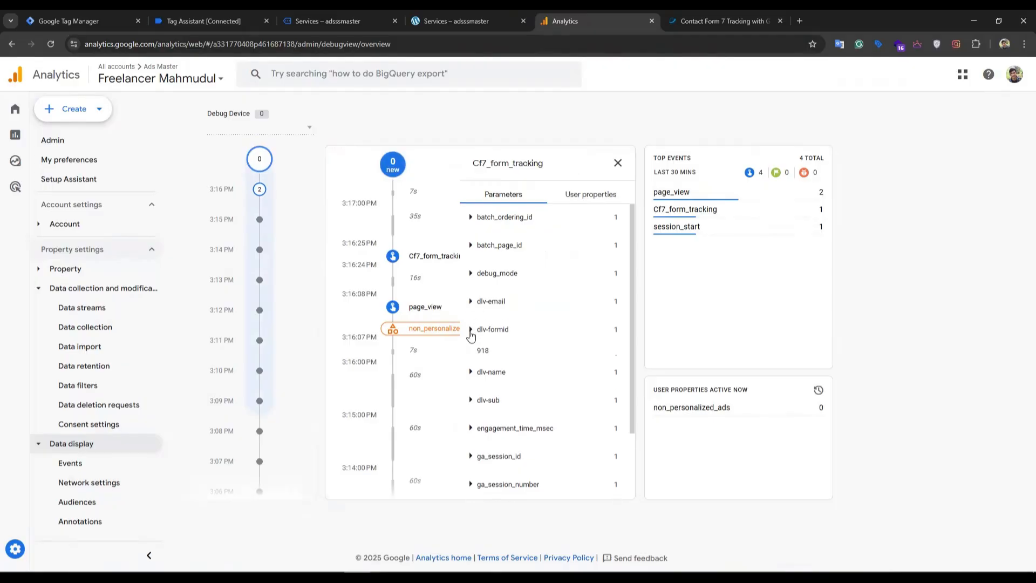
click(471, 375)
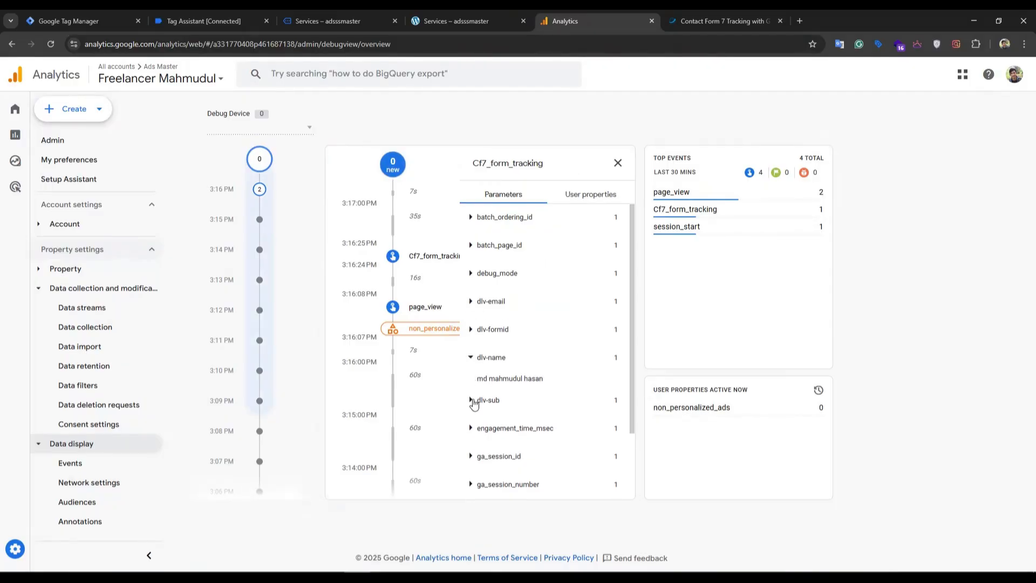
click(472, 401)
- Inspect the Cf7_form_tracking event's page title, referrer, location and session number parameters, as well as its user properties
scroll(483, 432, down, 3)
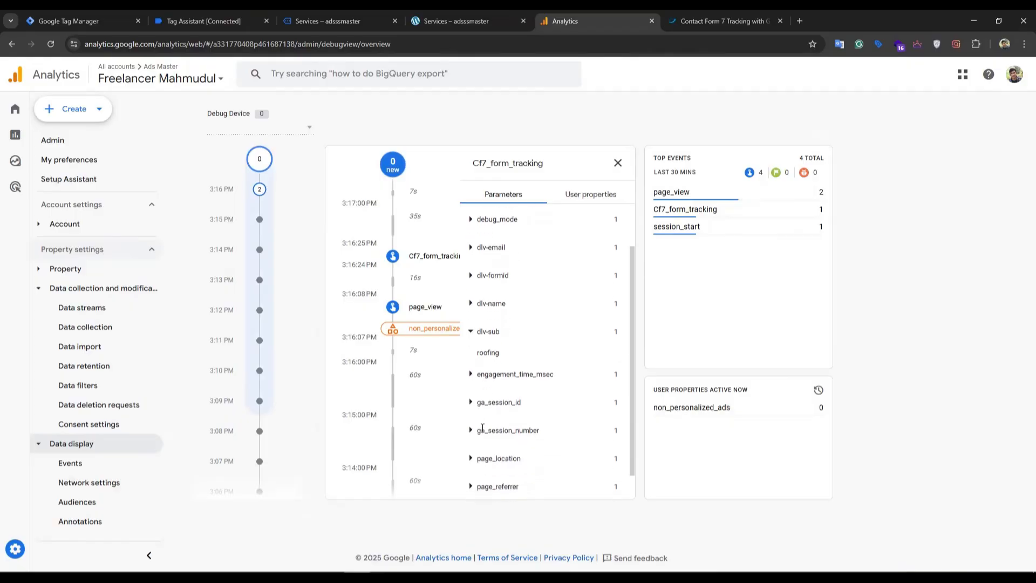
click(471, 484)
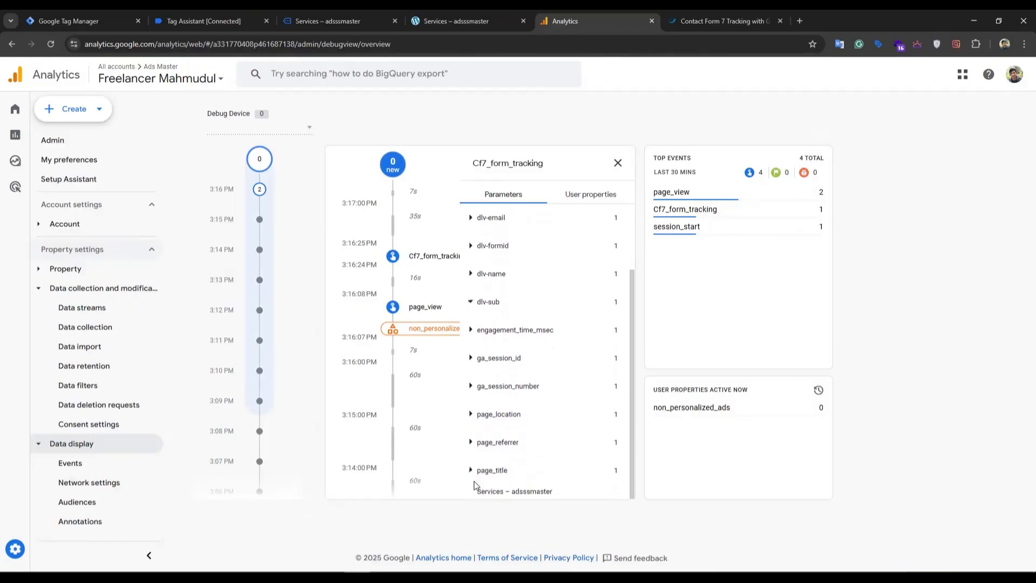
click(472, 443)
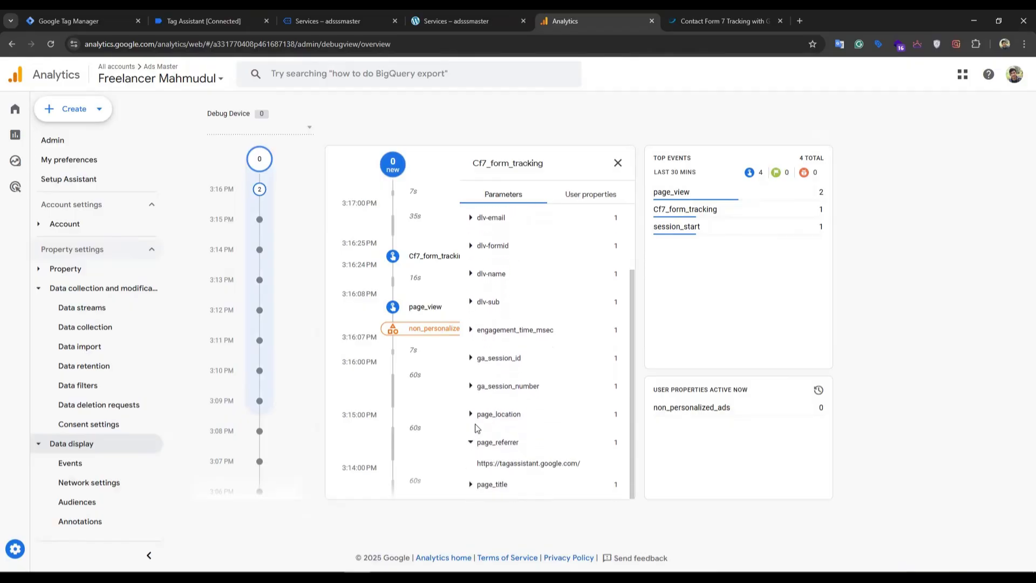
click(472, 415)
click(474, 393)
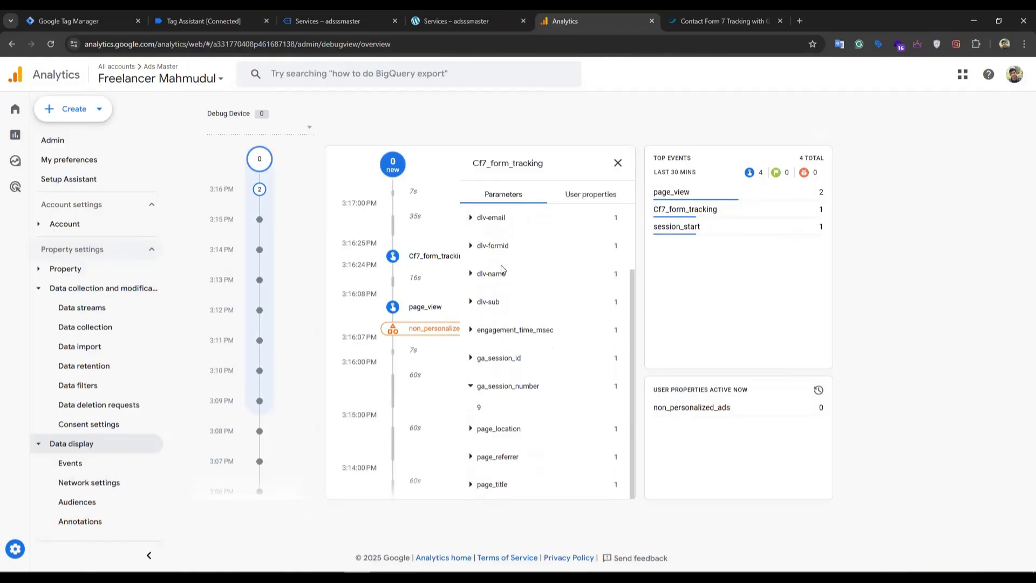
scroll(500, 270, up, 2)
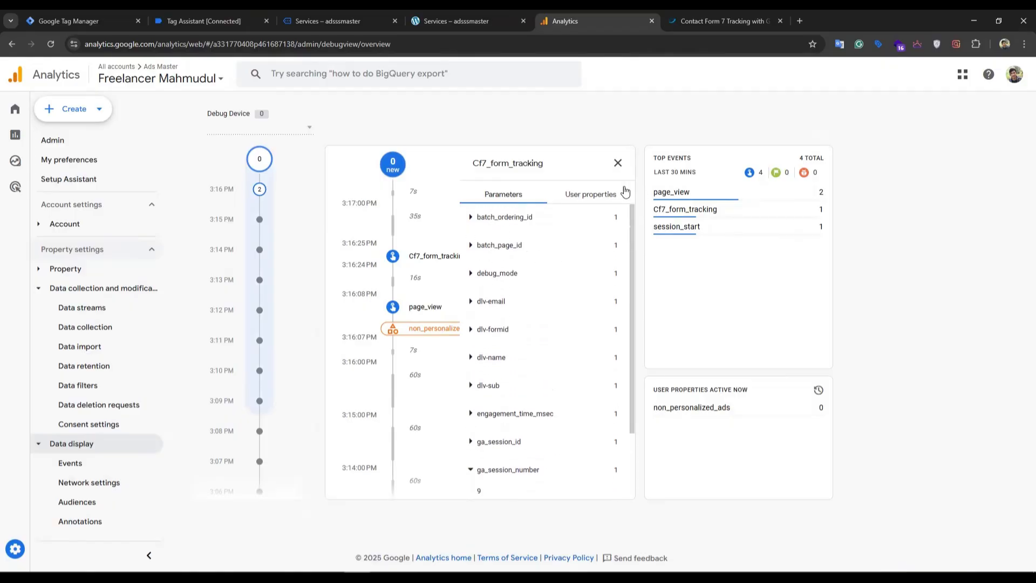
click(581, 195)
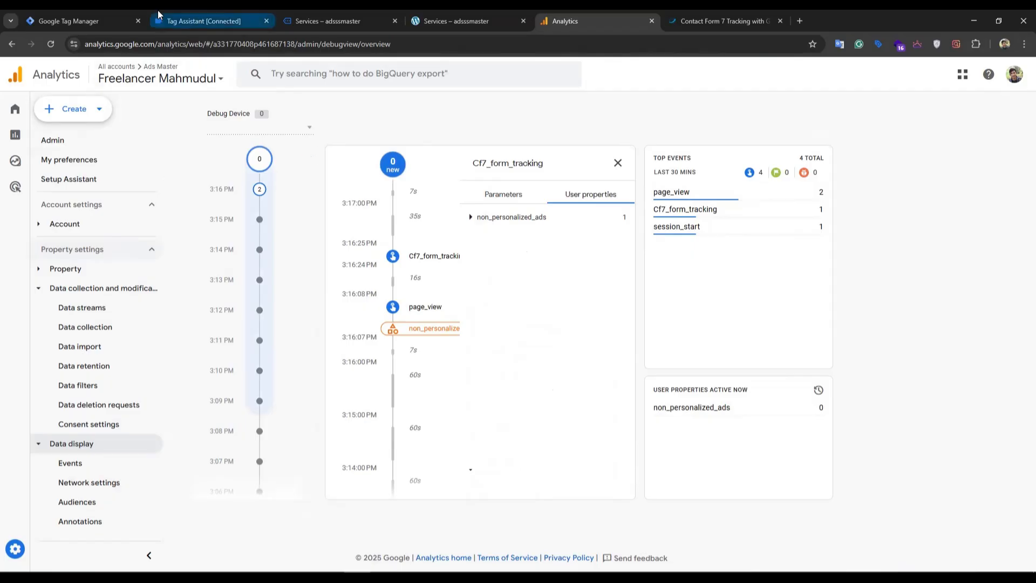
- Switch to Google Tag Manager, publish the workspace changes to Live without a version name or description, and close the version summary
click(100, 20)
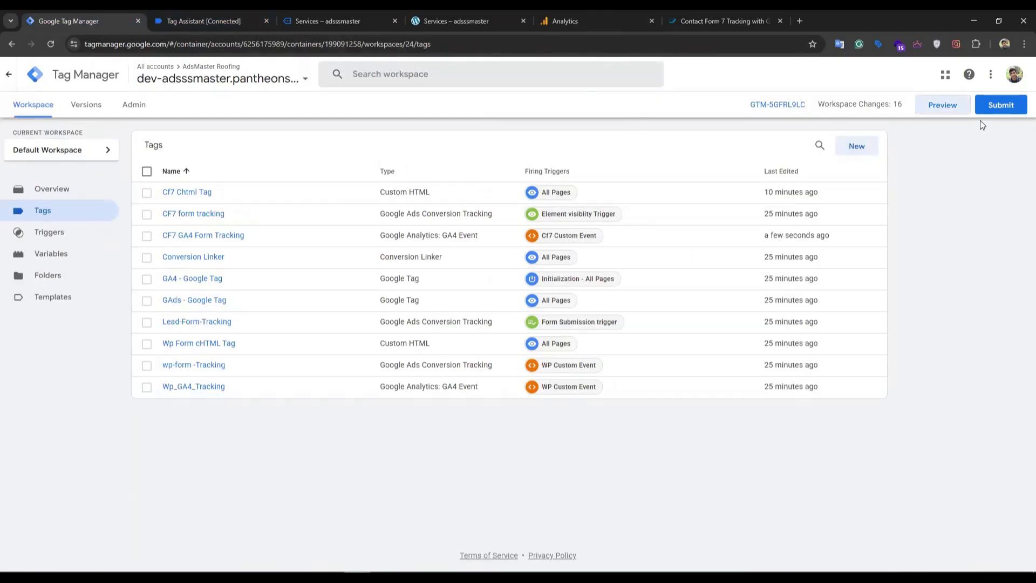
click(1002, 110)
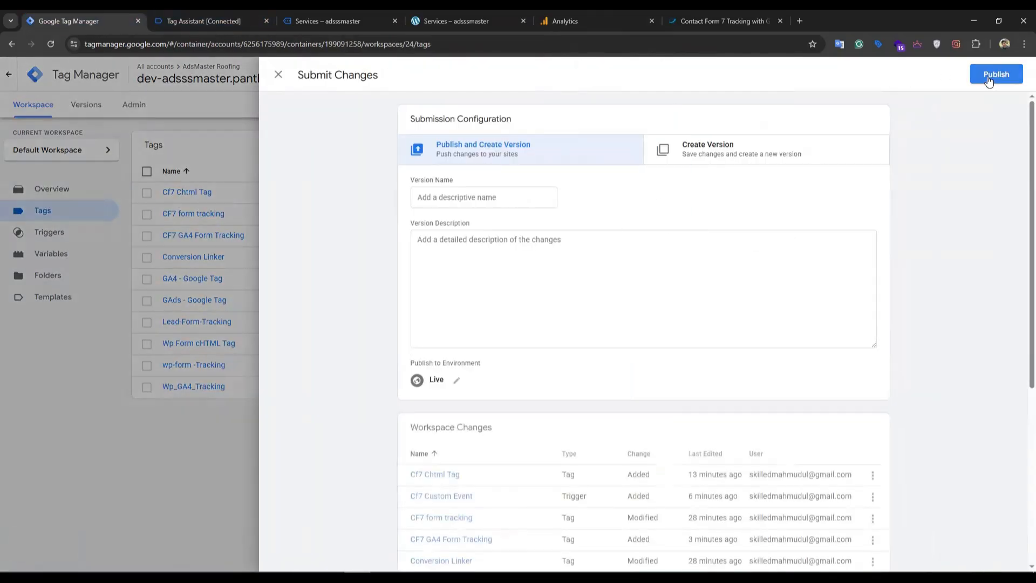
click(988, 78)
click(651, 388)
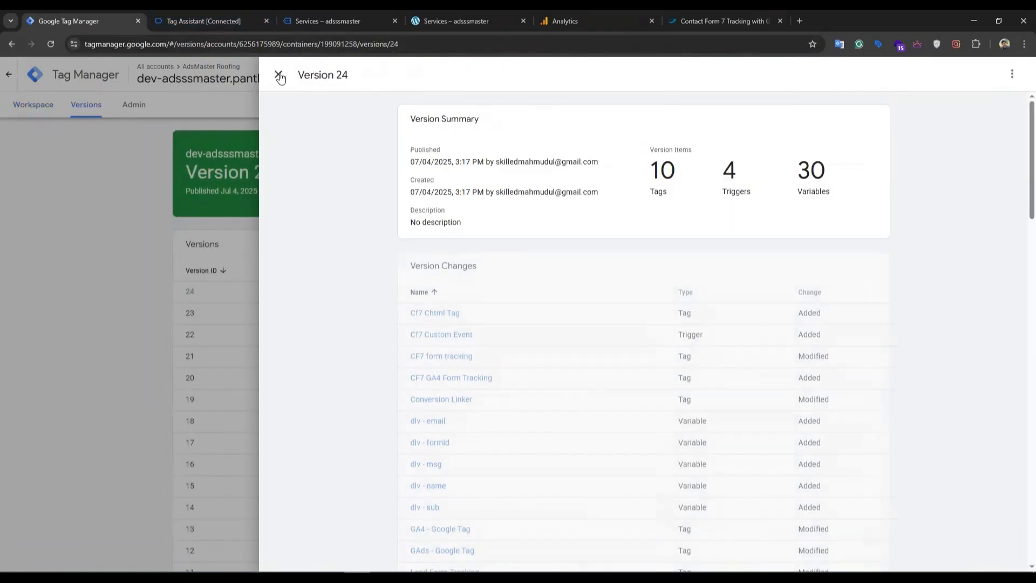
click(279, 75)
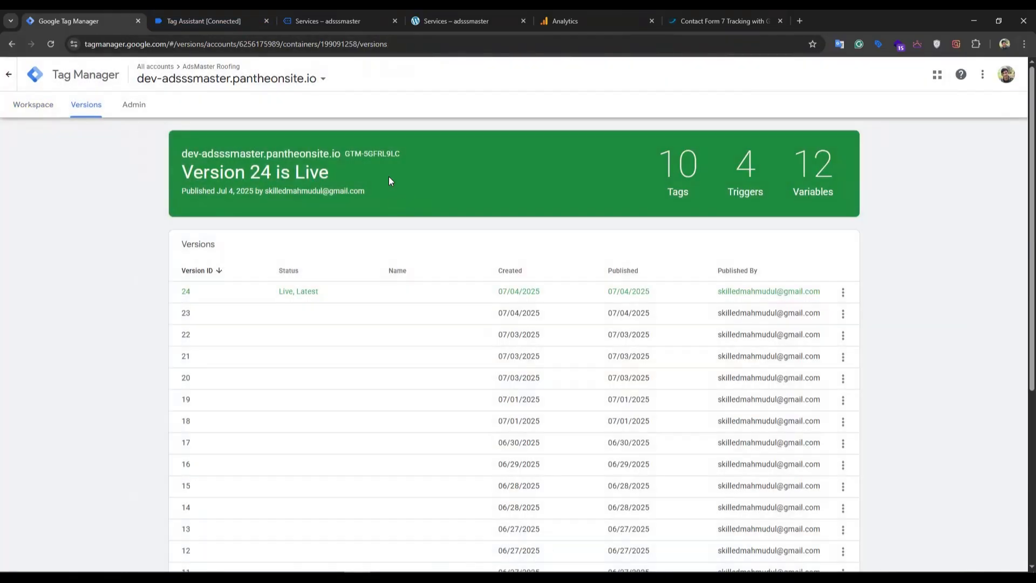